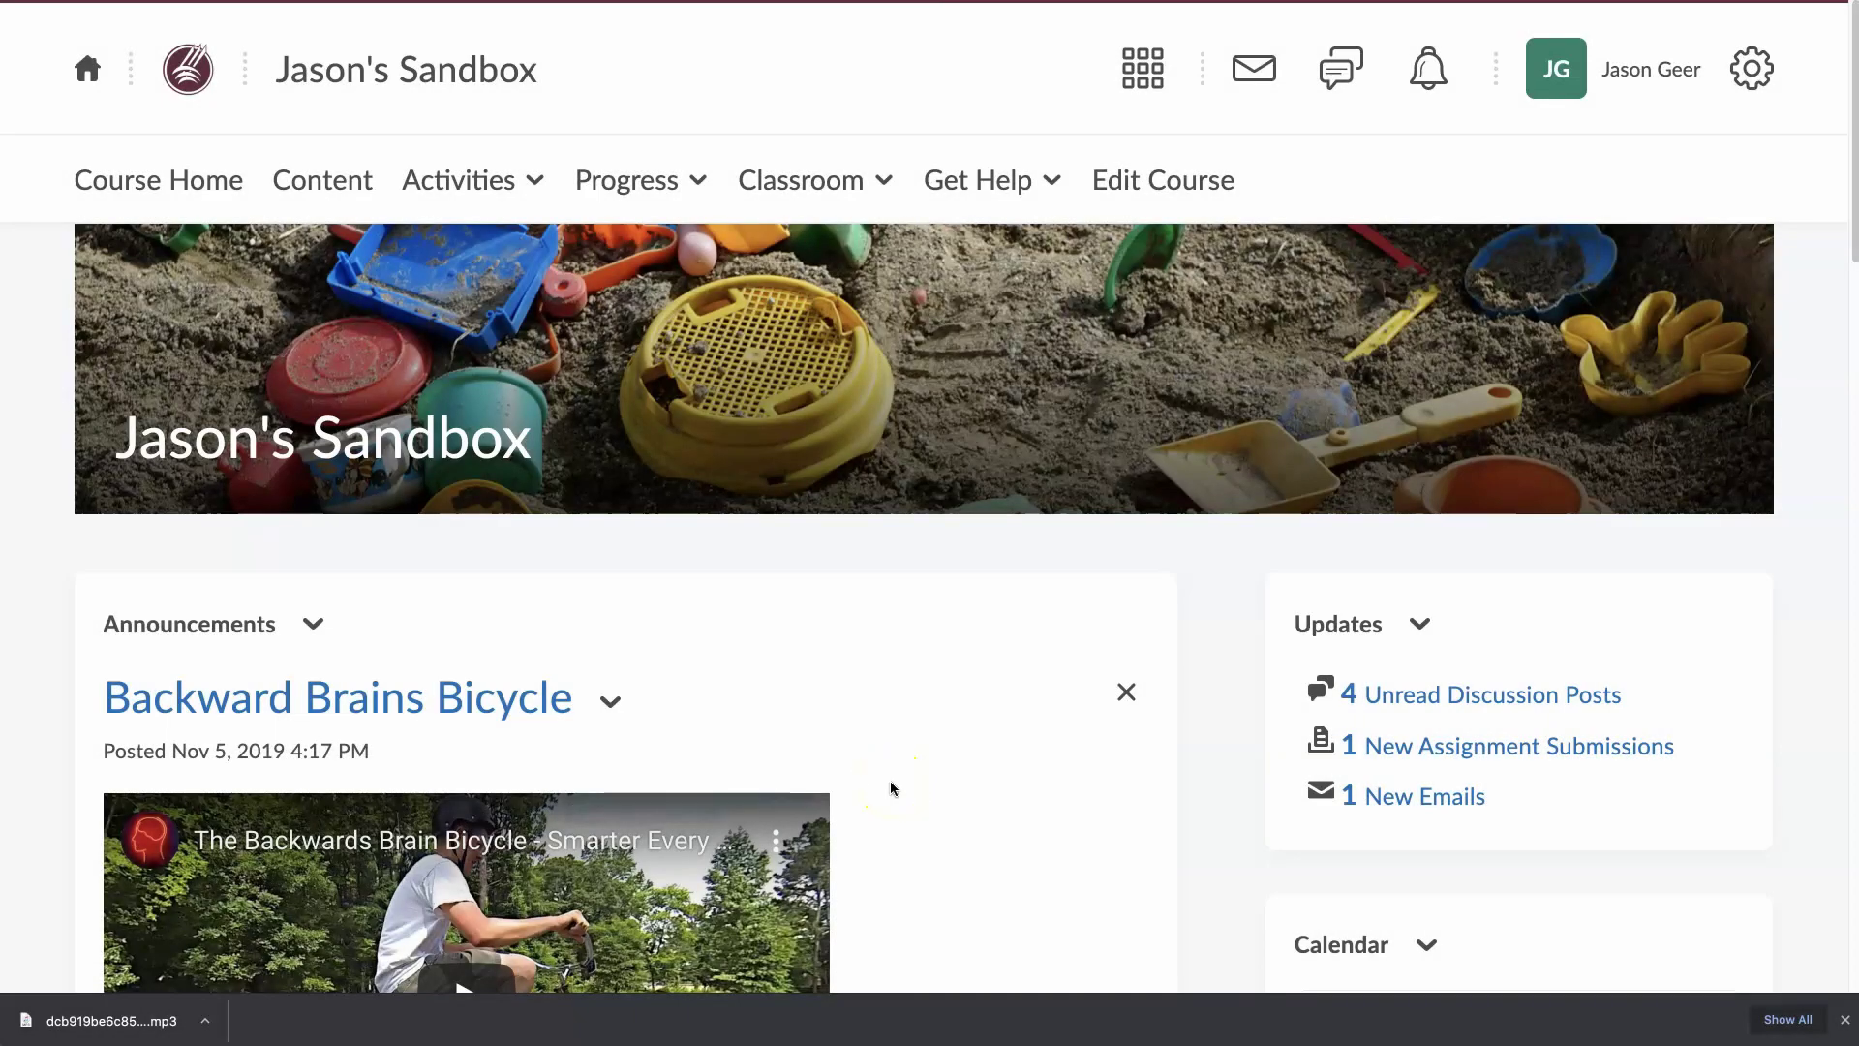
# Open the course Content page and scroll to the Syllabus item in Start Here
pyautogui.click(325, 184)
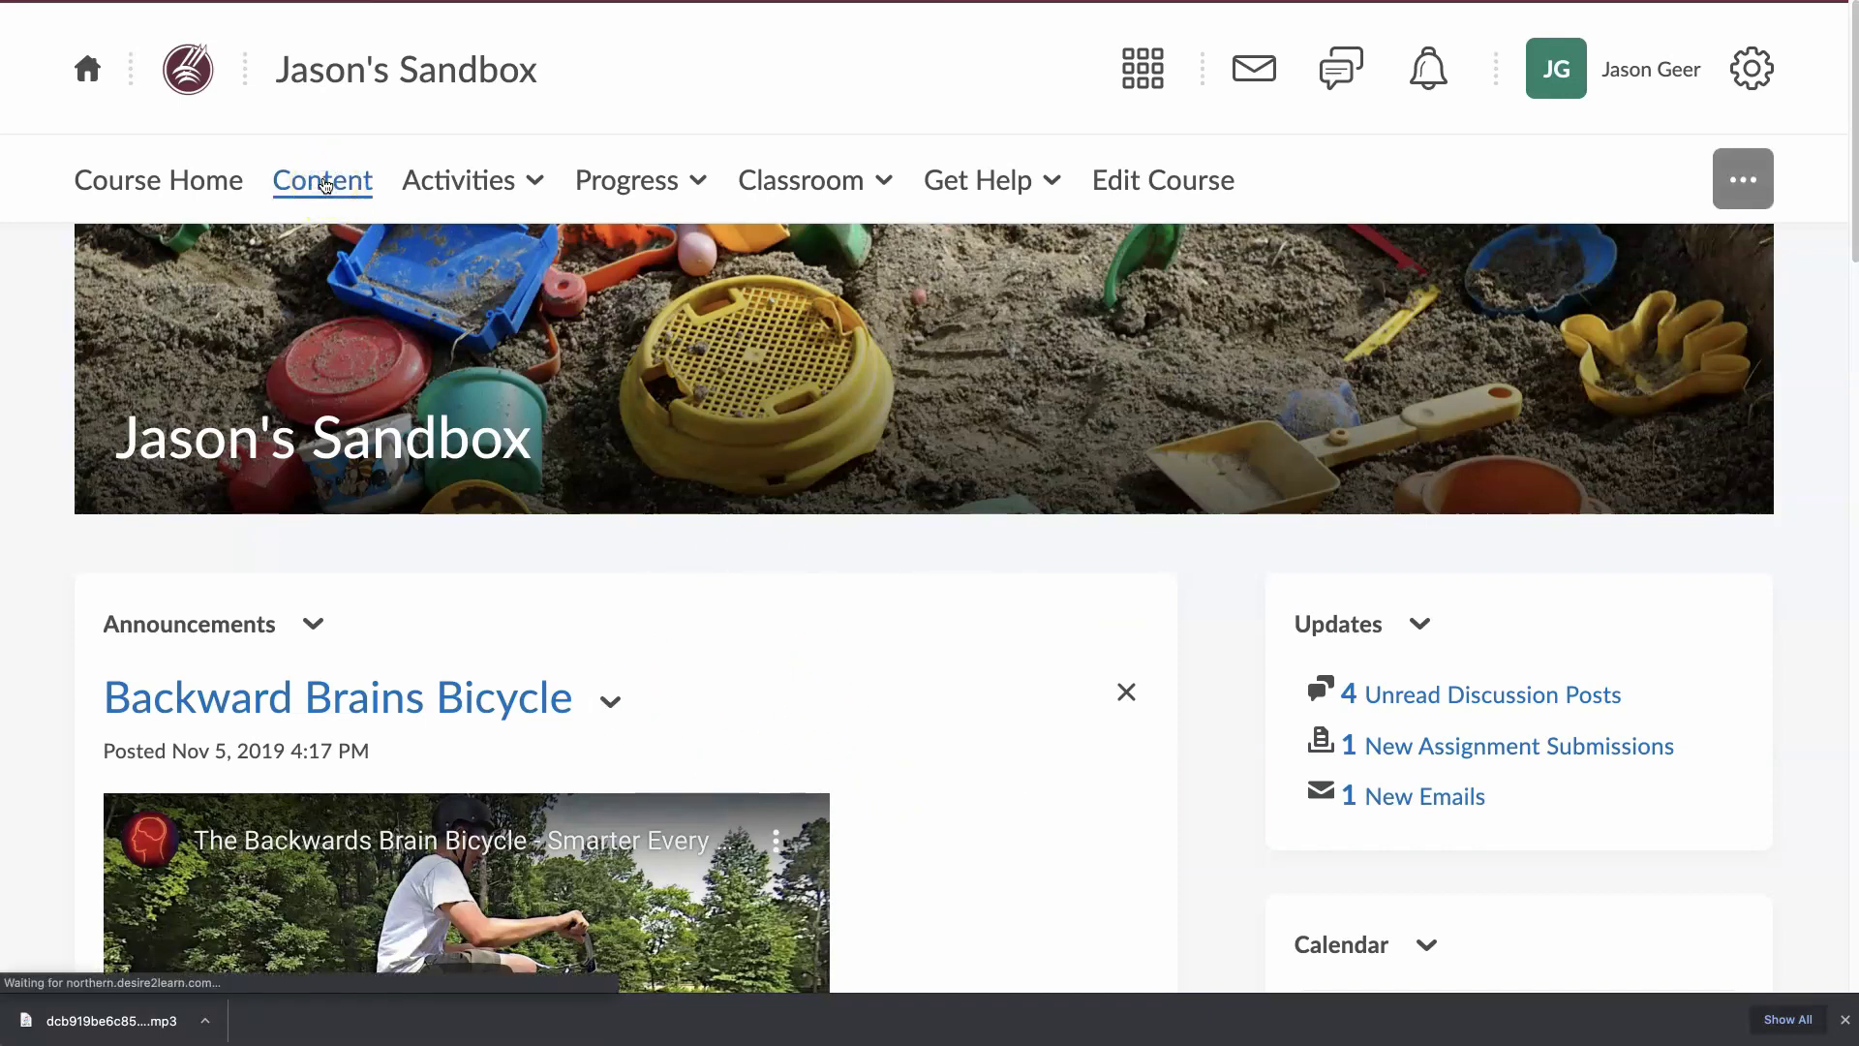
pyautogui.scroll(-10, 616, 693)
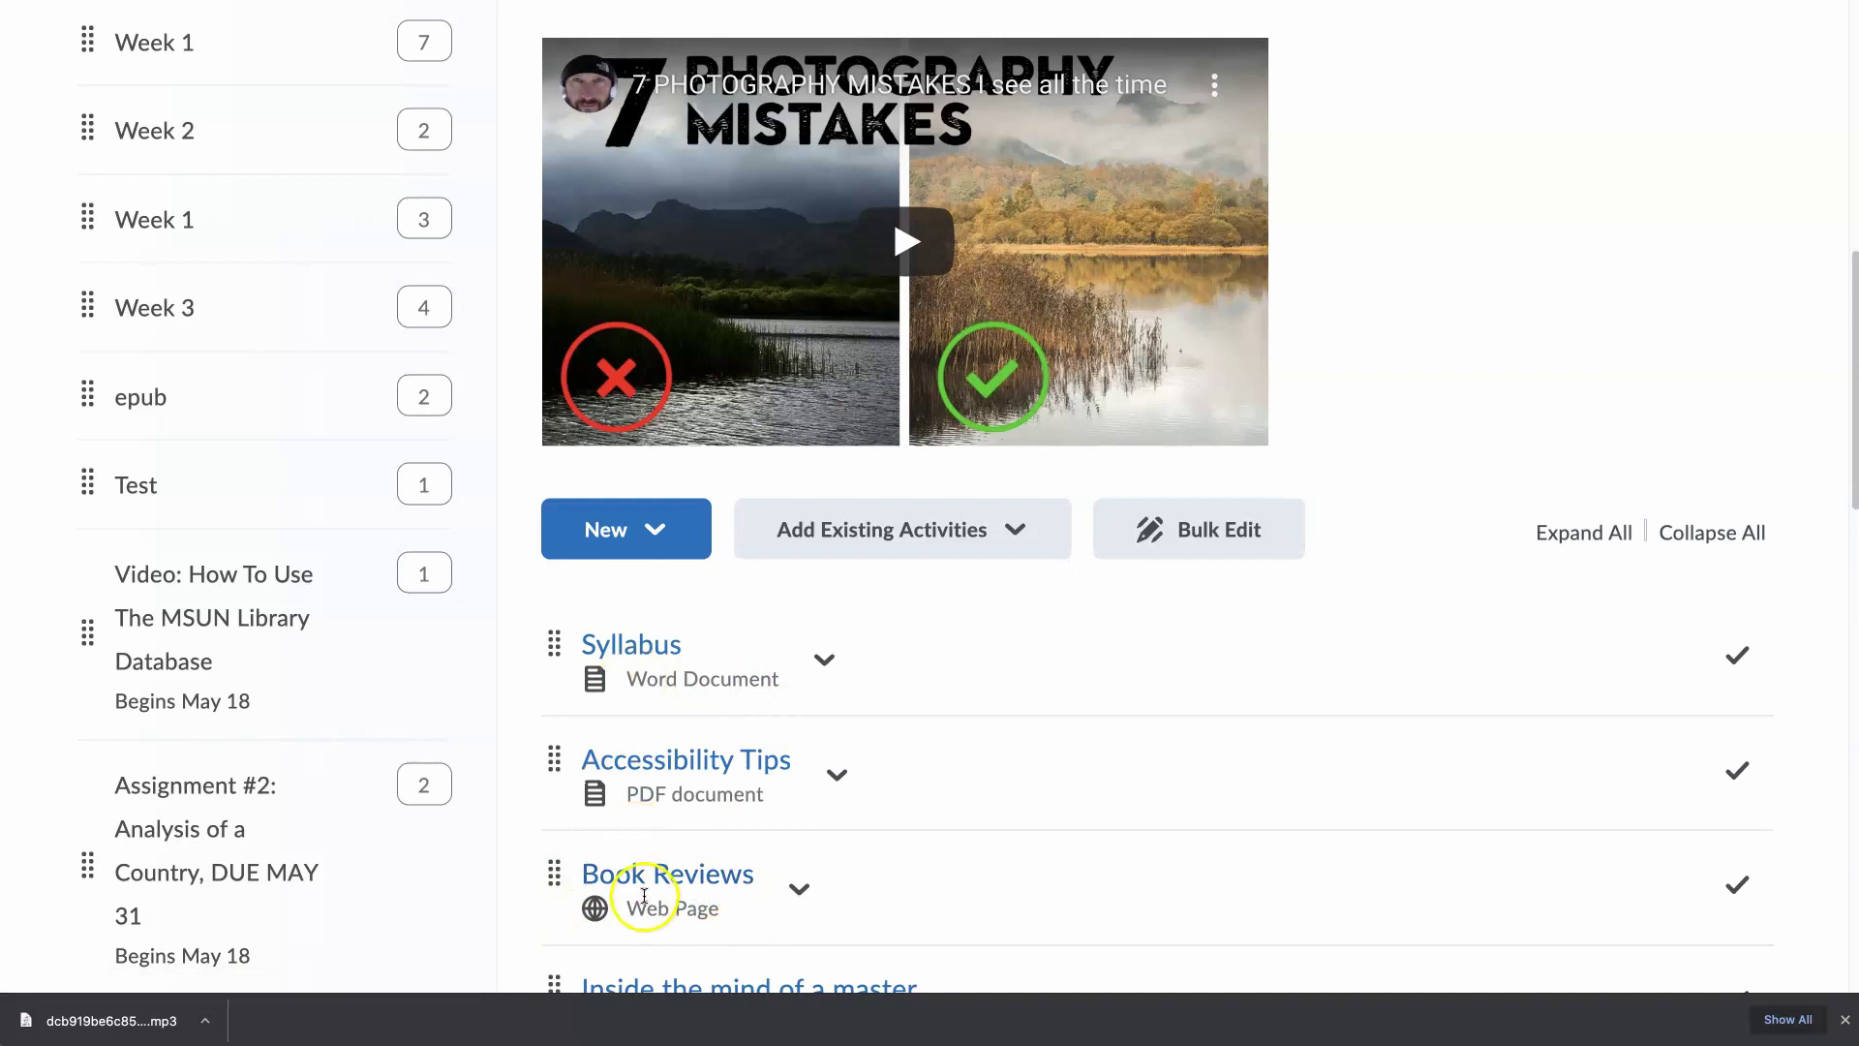
# Open the Syllabus item with docReader, showing page 1 of 4 with thumbnails
pyautogui.click(642, 652)
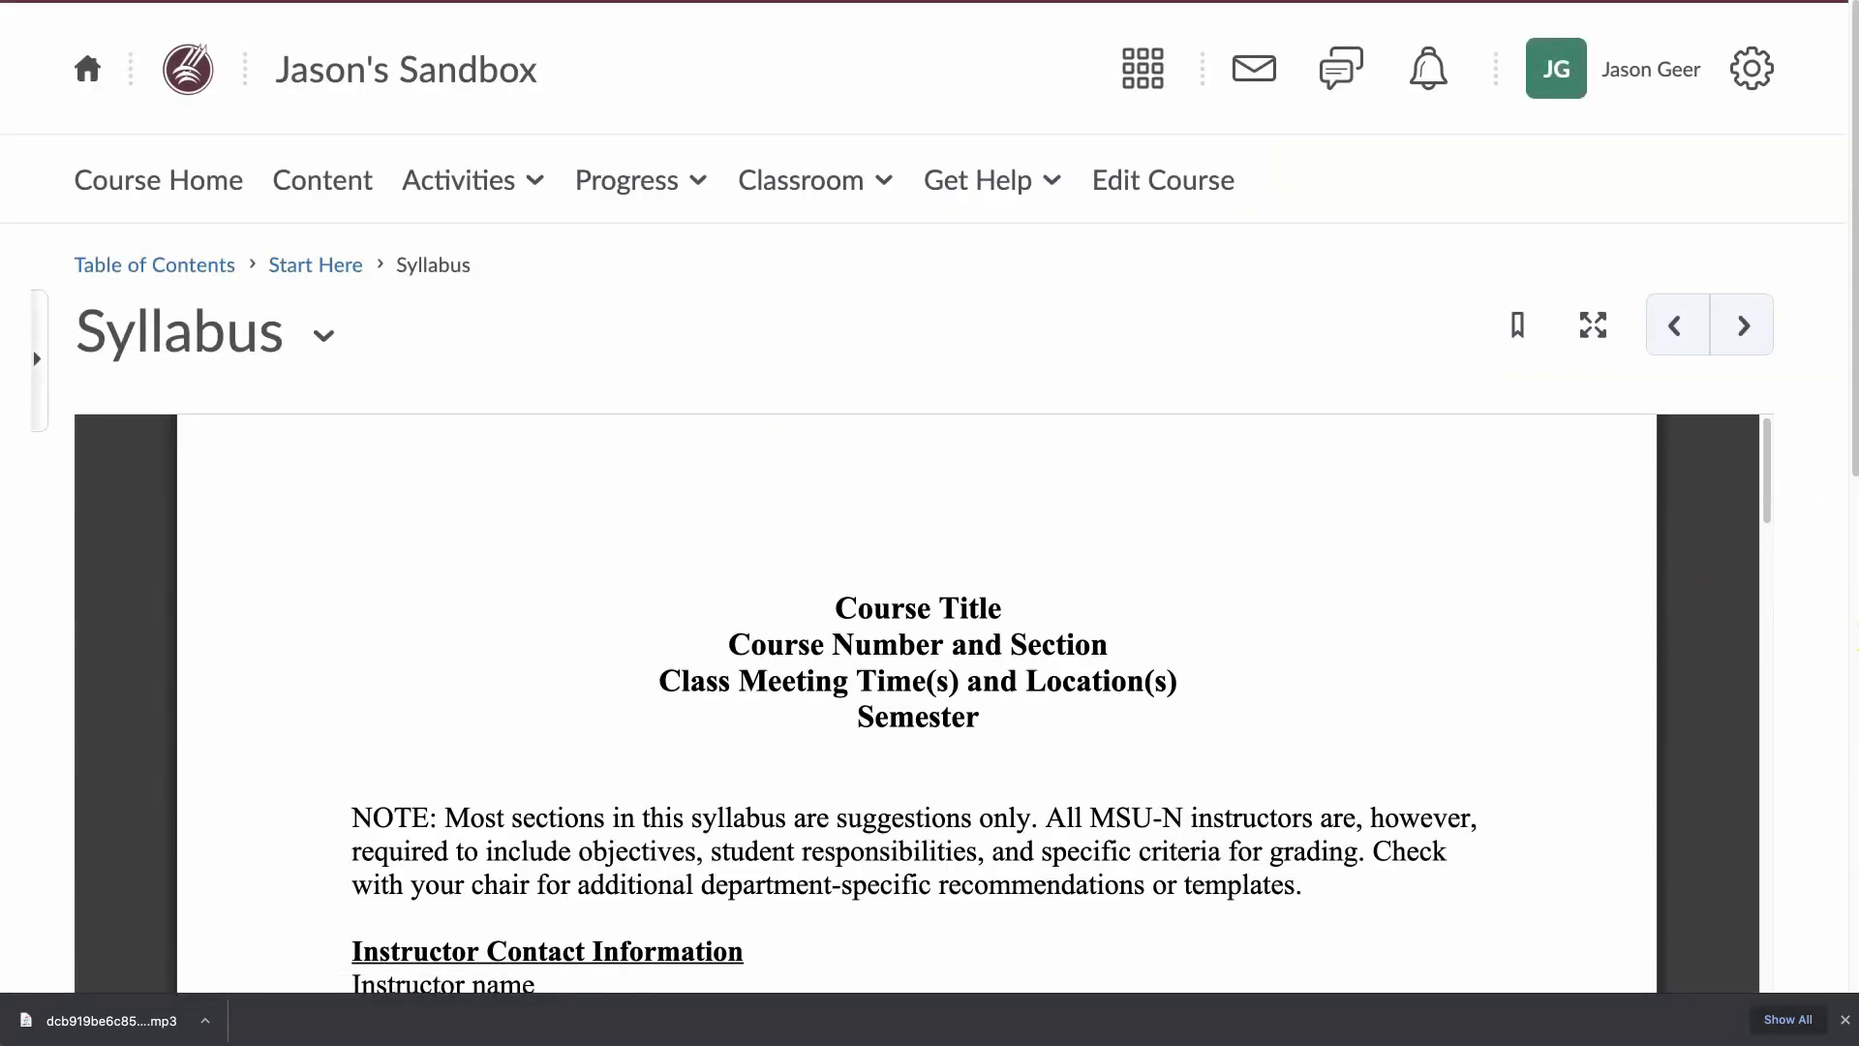
pyautogui.moveTo(1851, 416); pyautogui.dragTo(1844, 714)
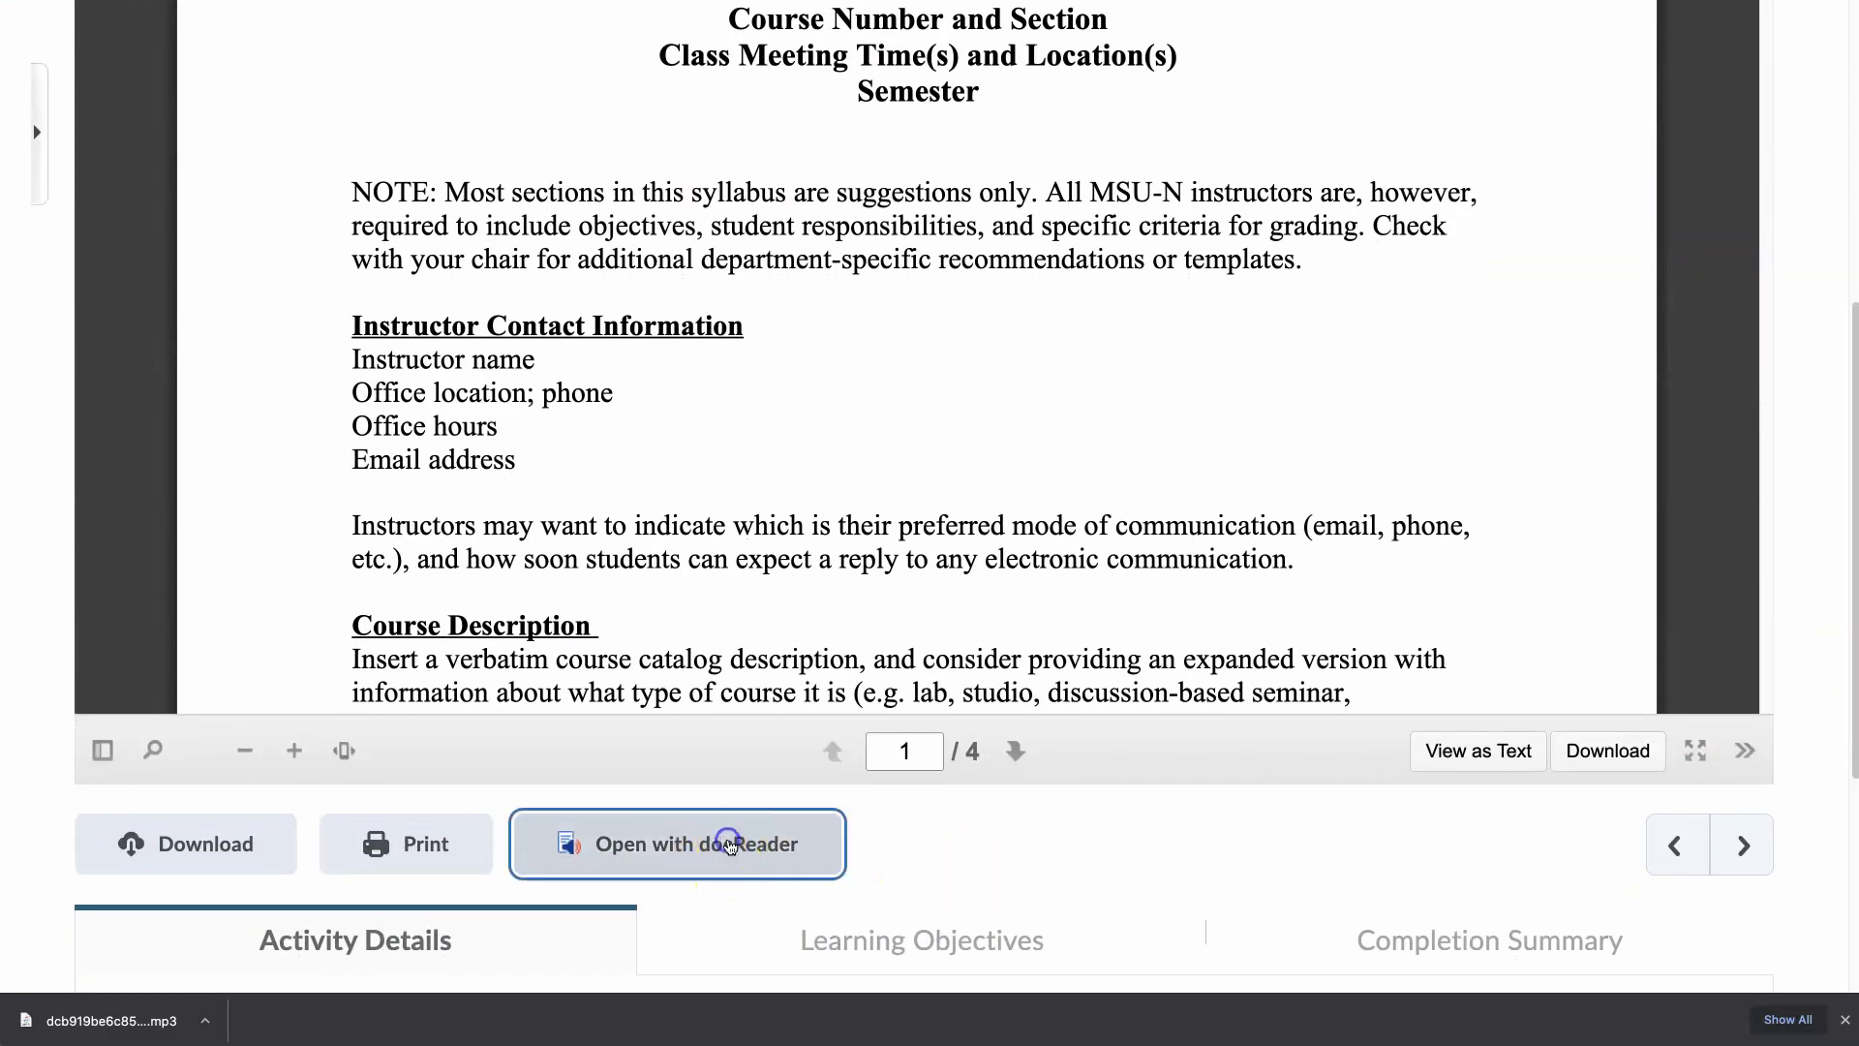
pyautogui.click(729, 846)
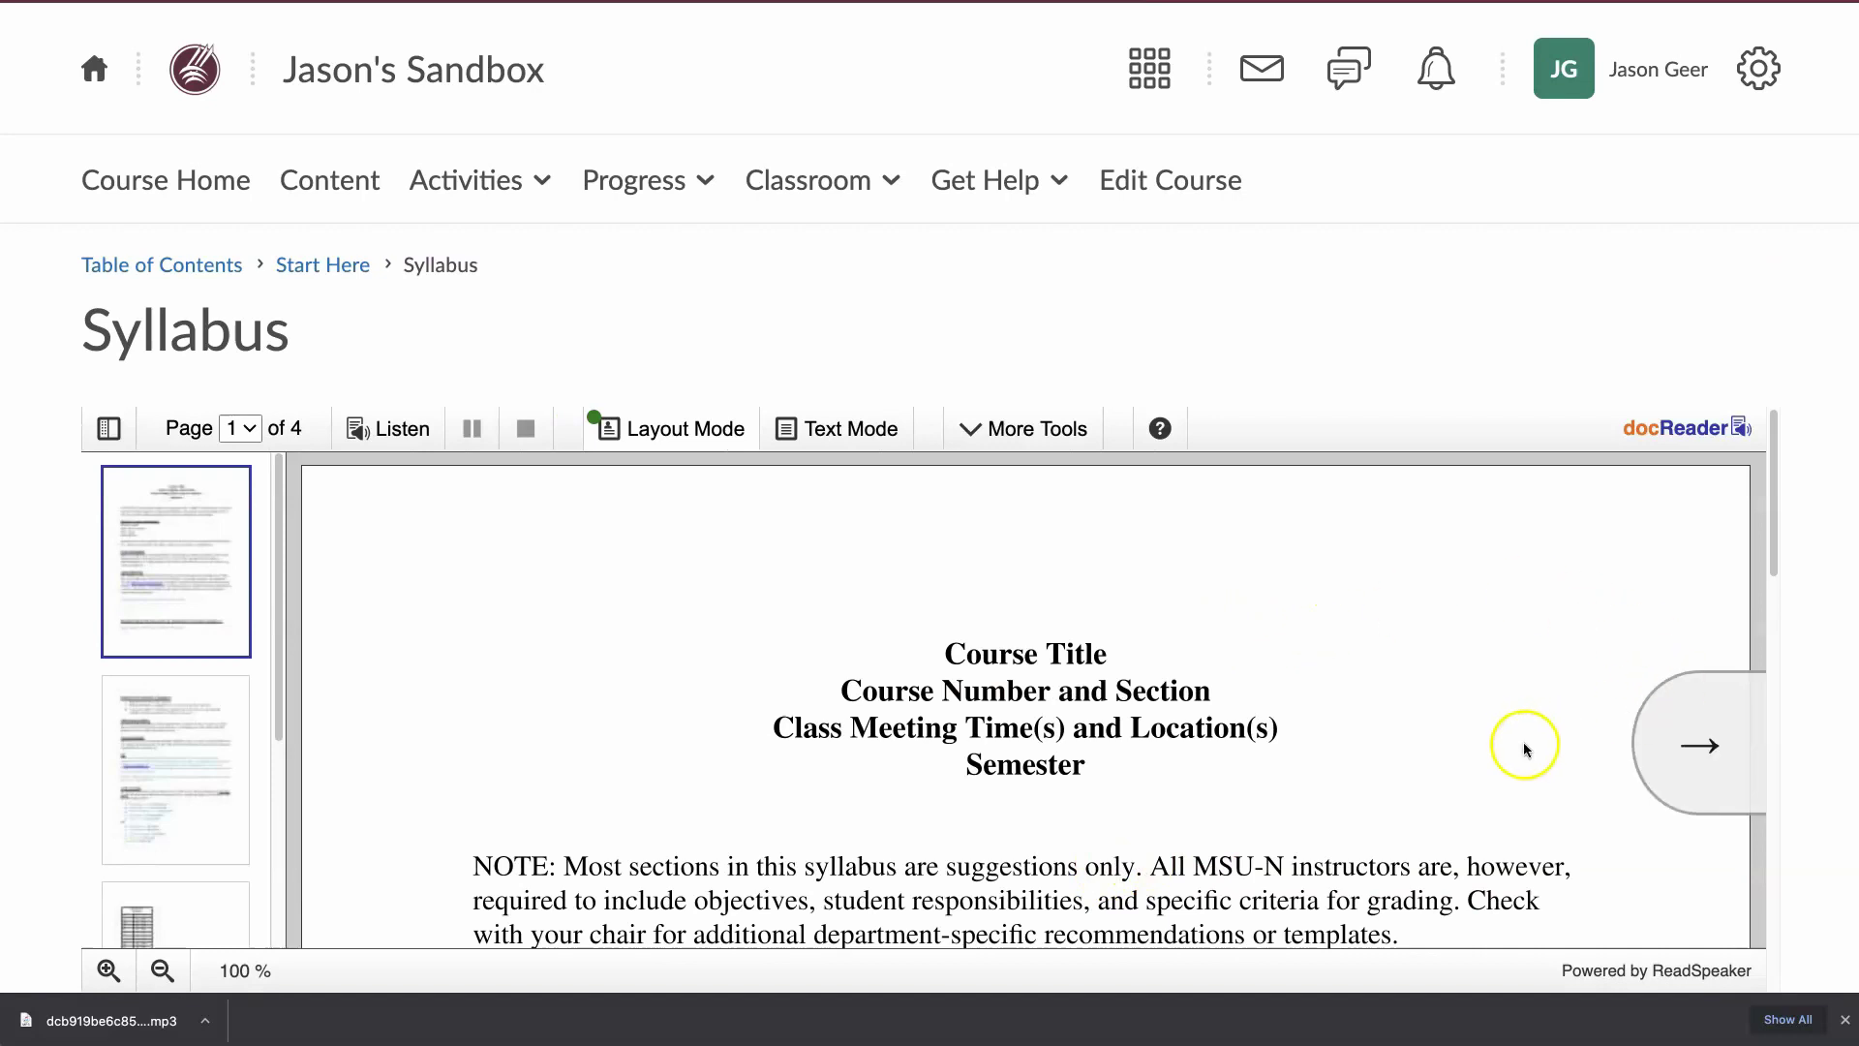
pyautogui.scroll(-6, 1211, 752)
pyautogui.scroll(5, 1209, 751)
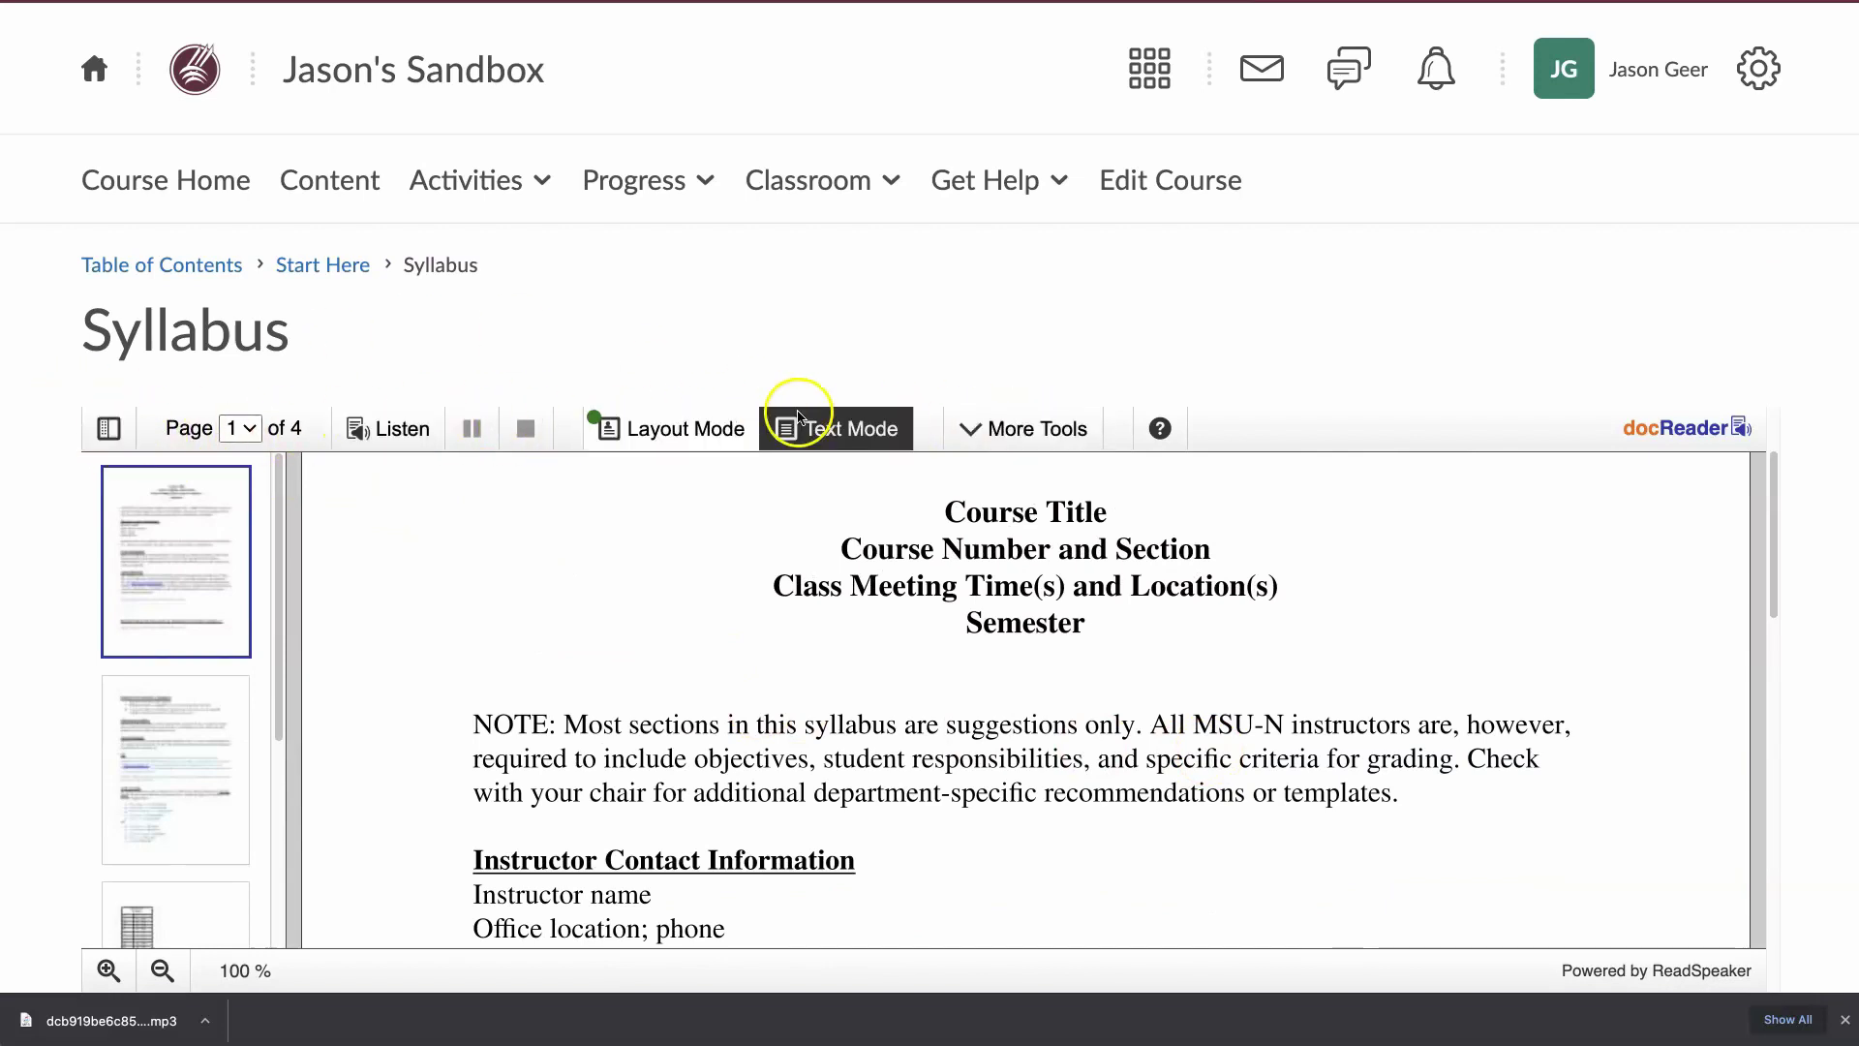
# Reveal the extra reading tools and toggle the page thumbnail sidebar on and off
pyautogui.click(970, 428)
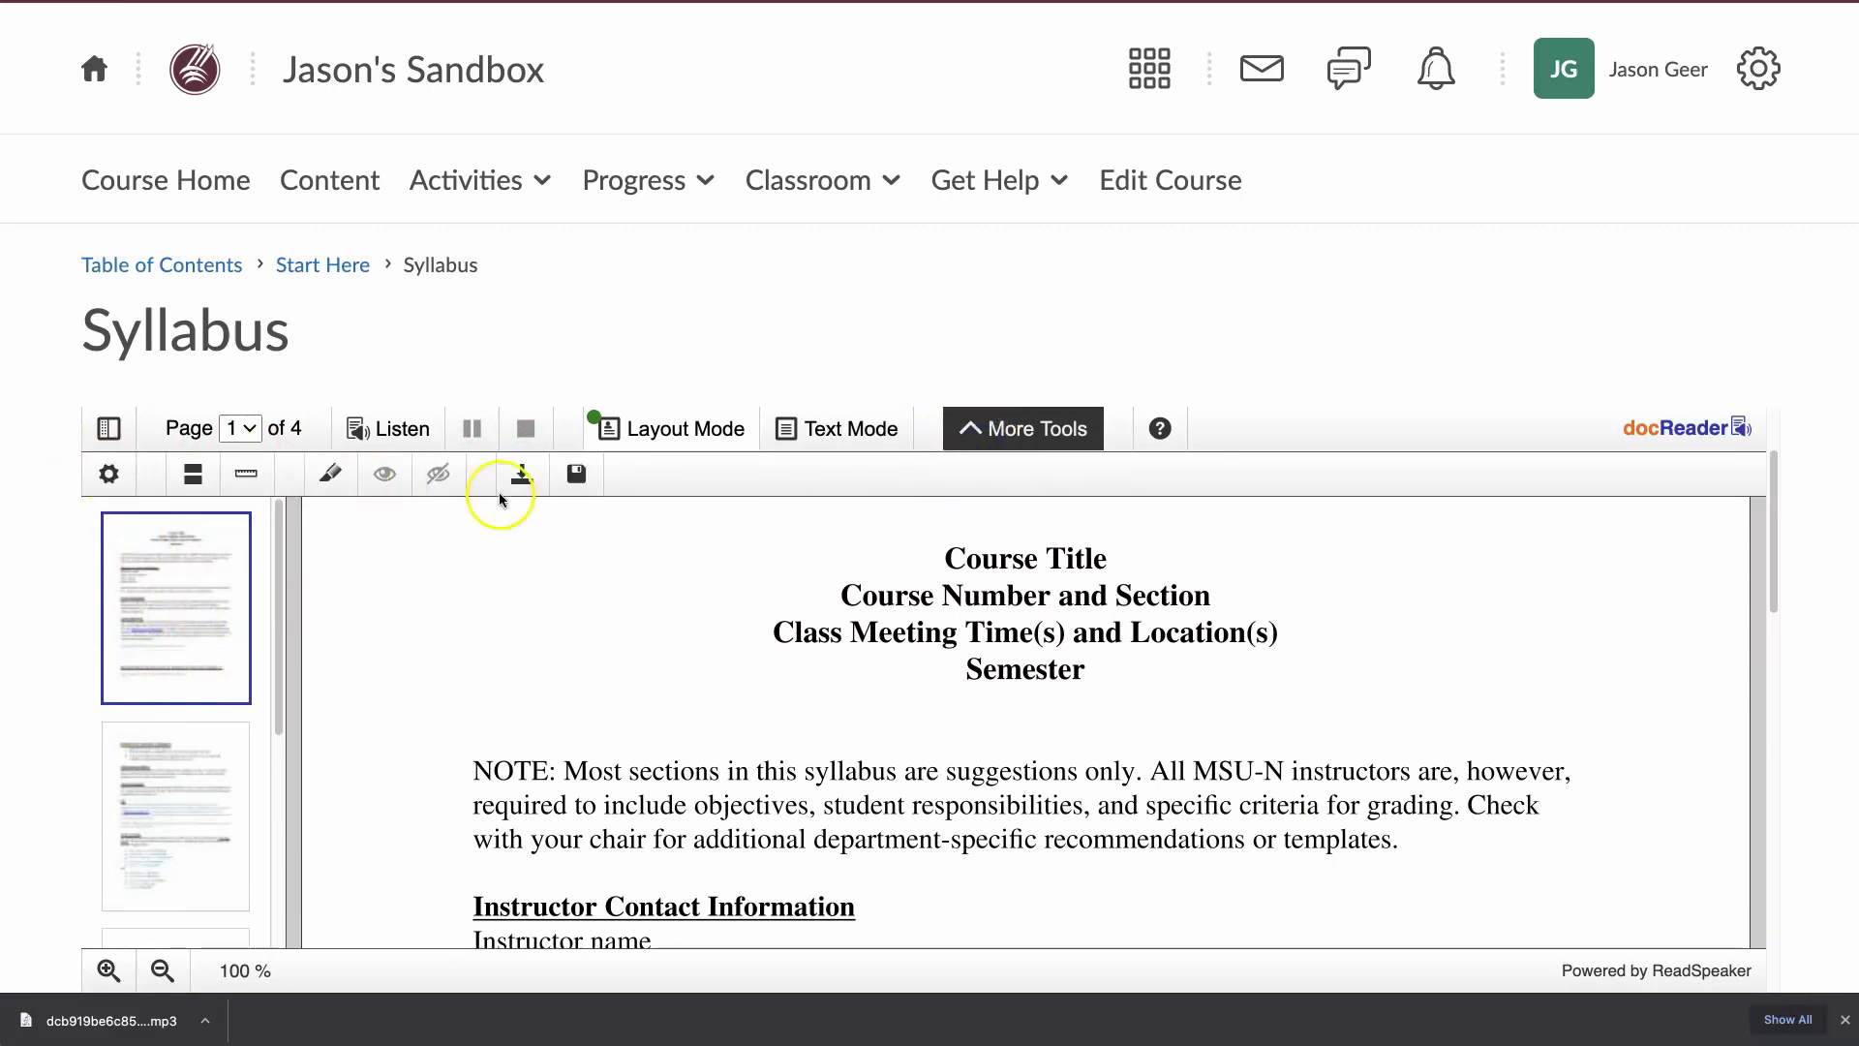
pyautogui.click(112, 432)
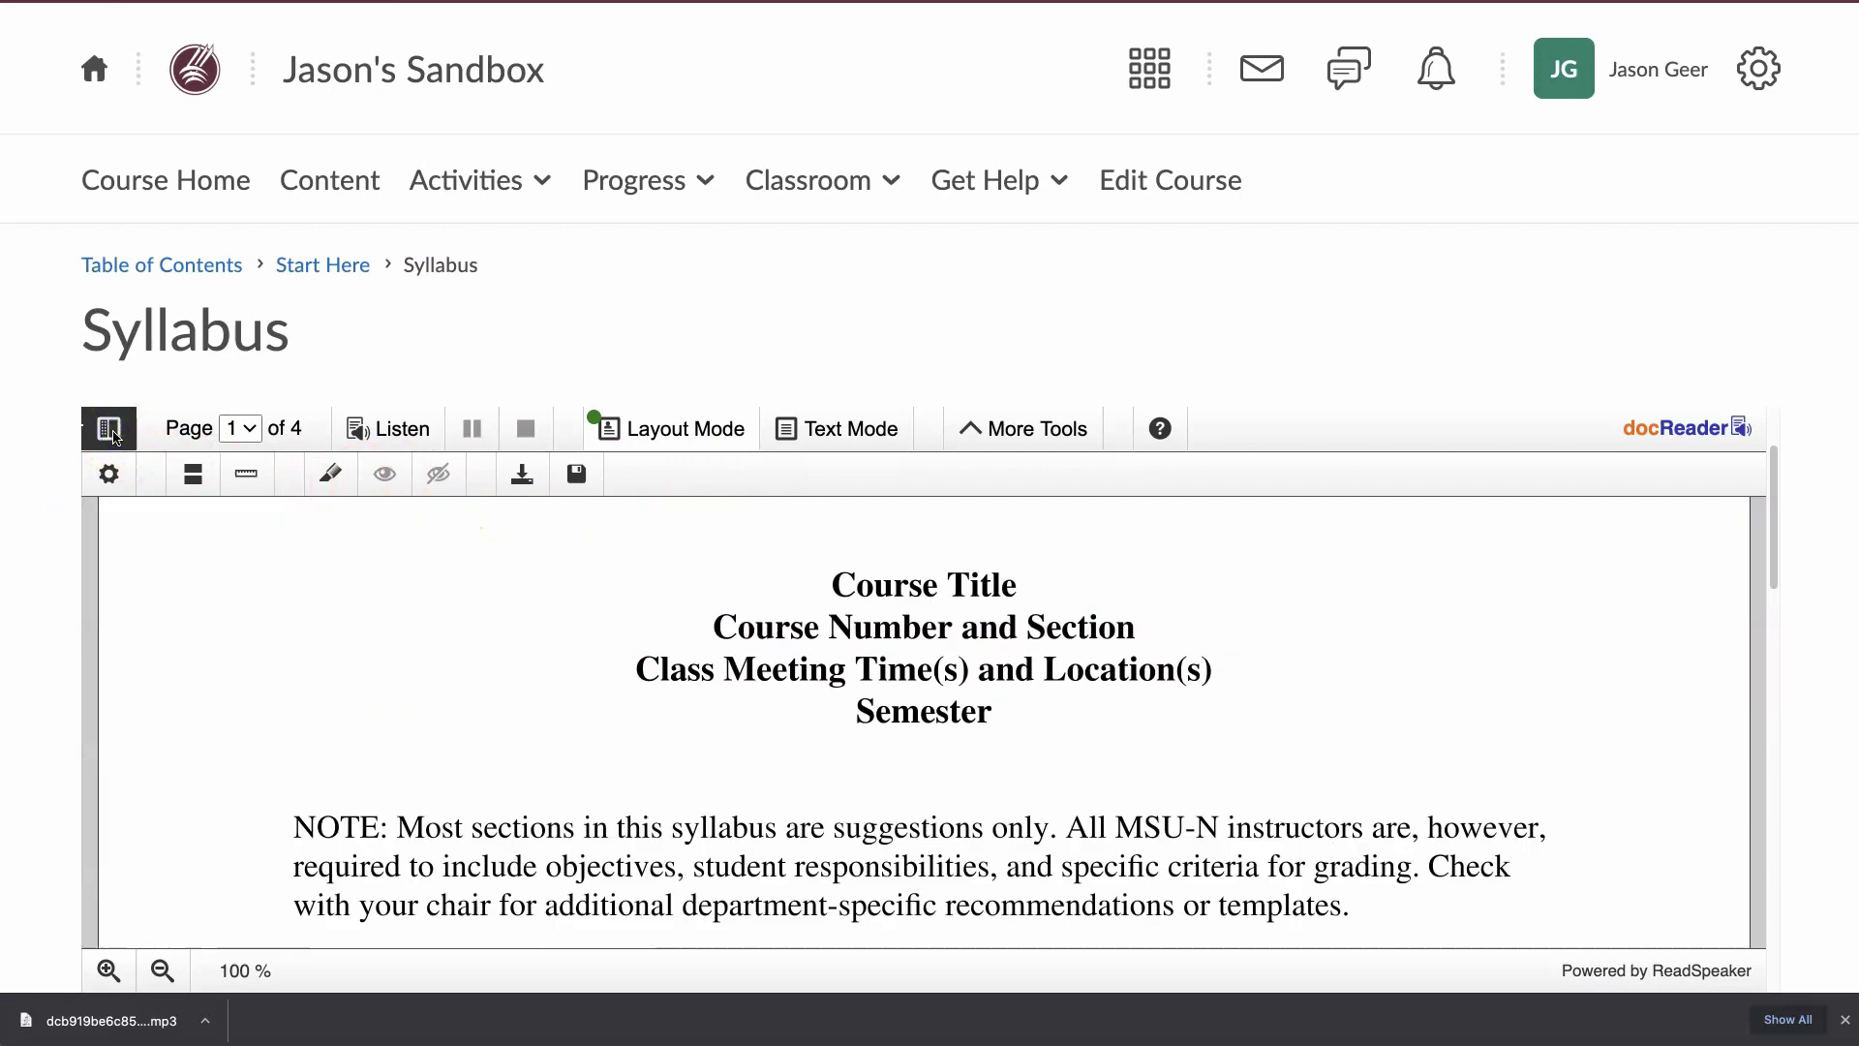
pyautogui.click(111, 432)
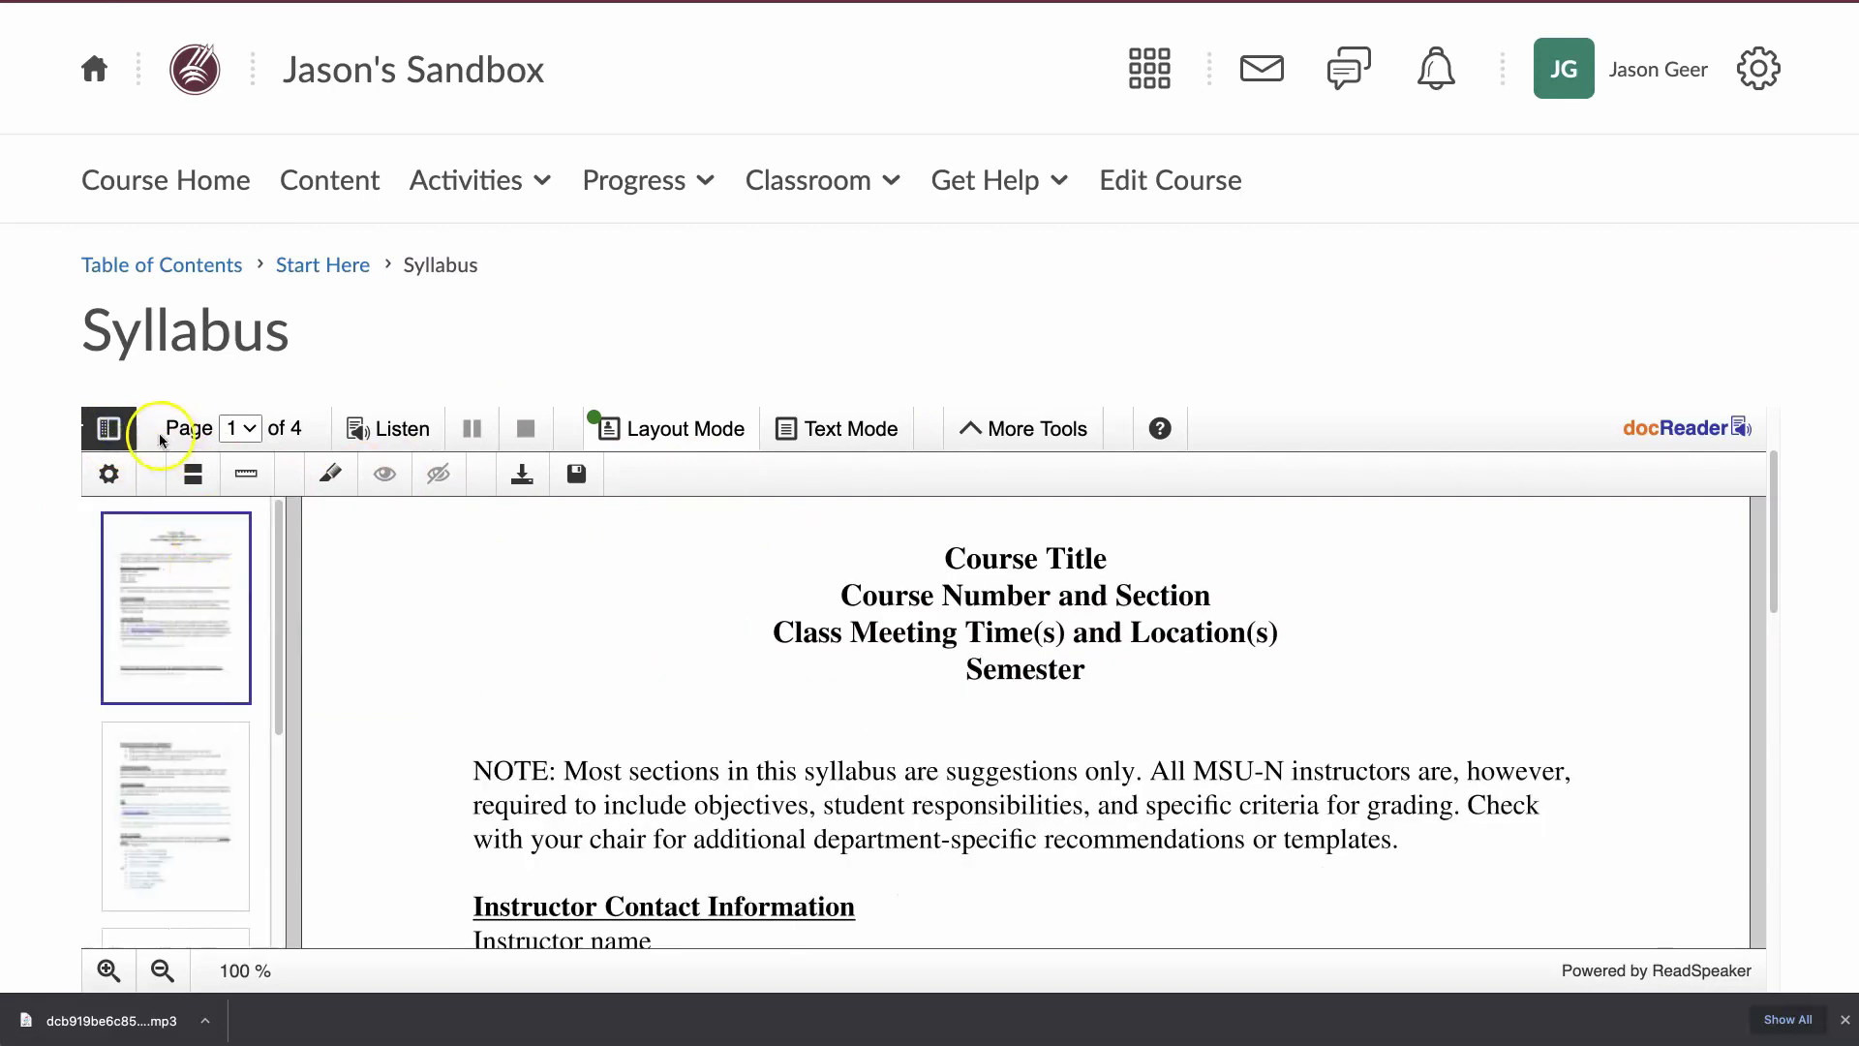
pyautogui.click(111, 432)
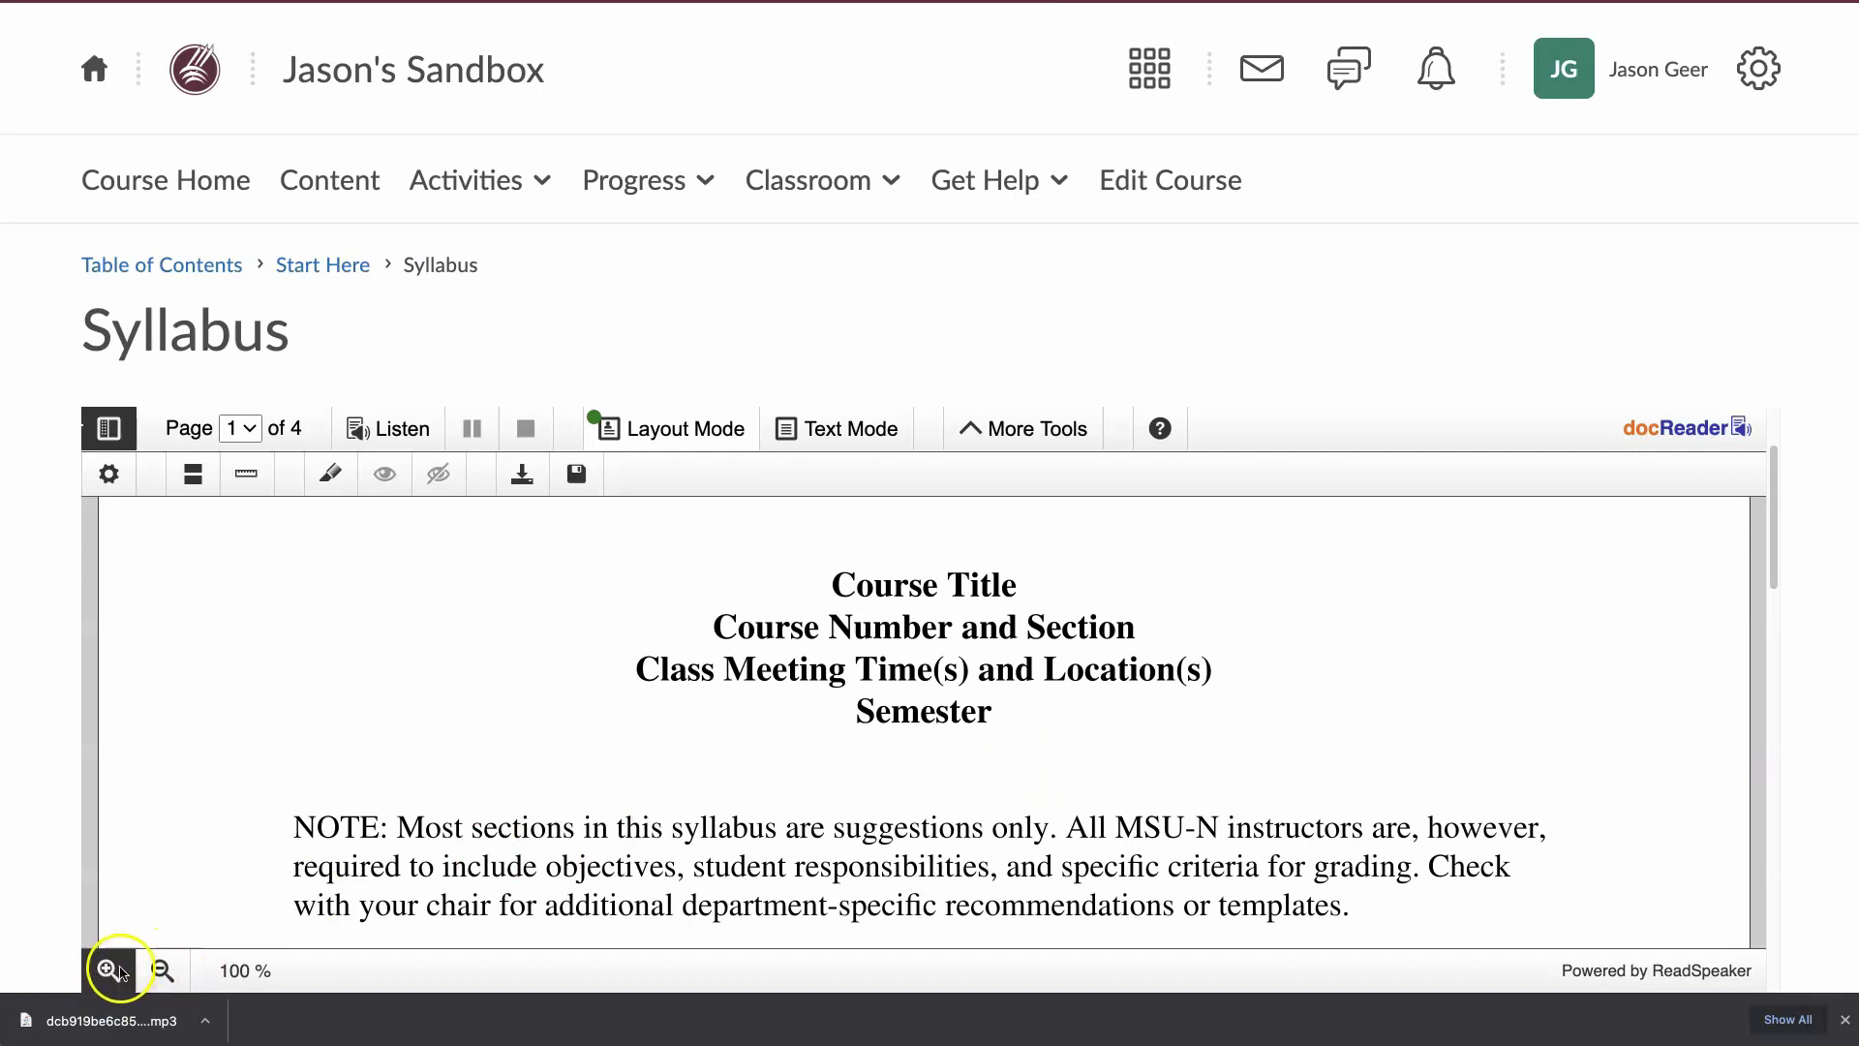
# Zoom the syllabus display to 75% and show the page thumbnails again
pyautogui.click(108, 972)
pyautogui.click(161, 971)
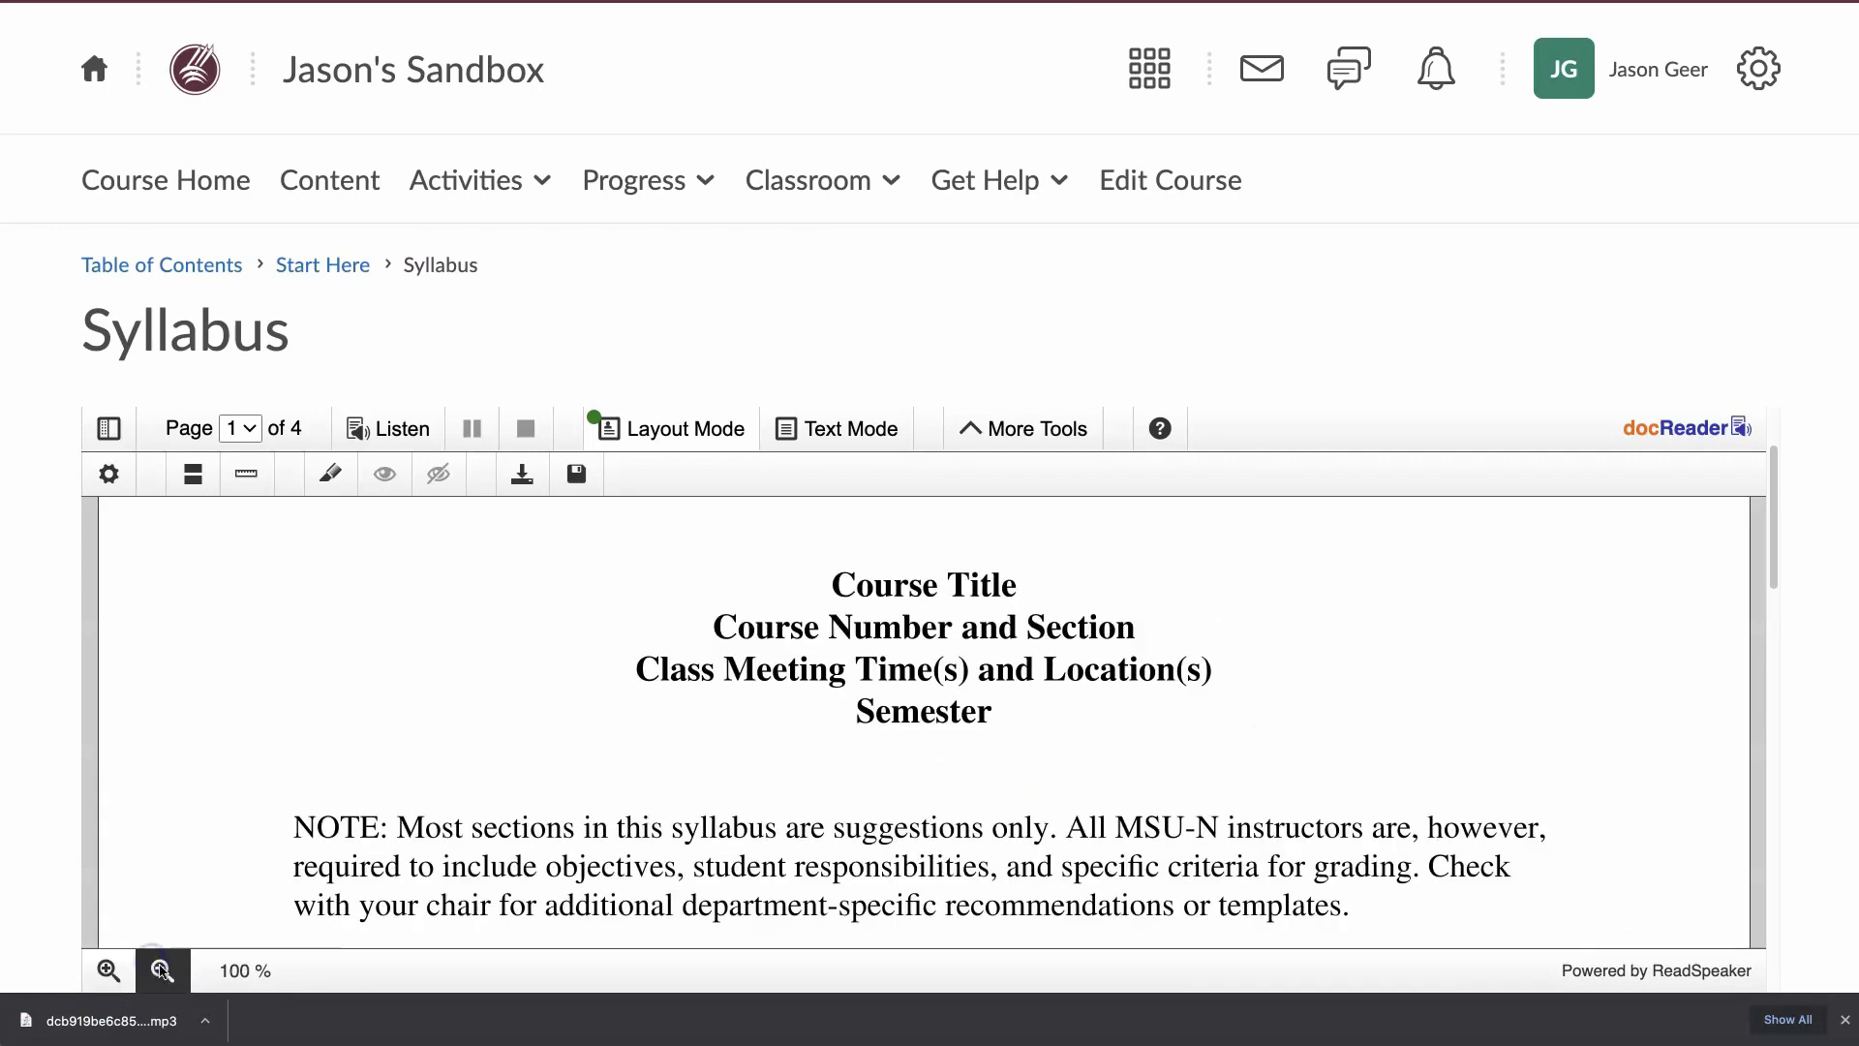
pyautogui.click(161, 972)
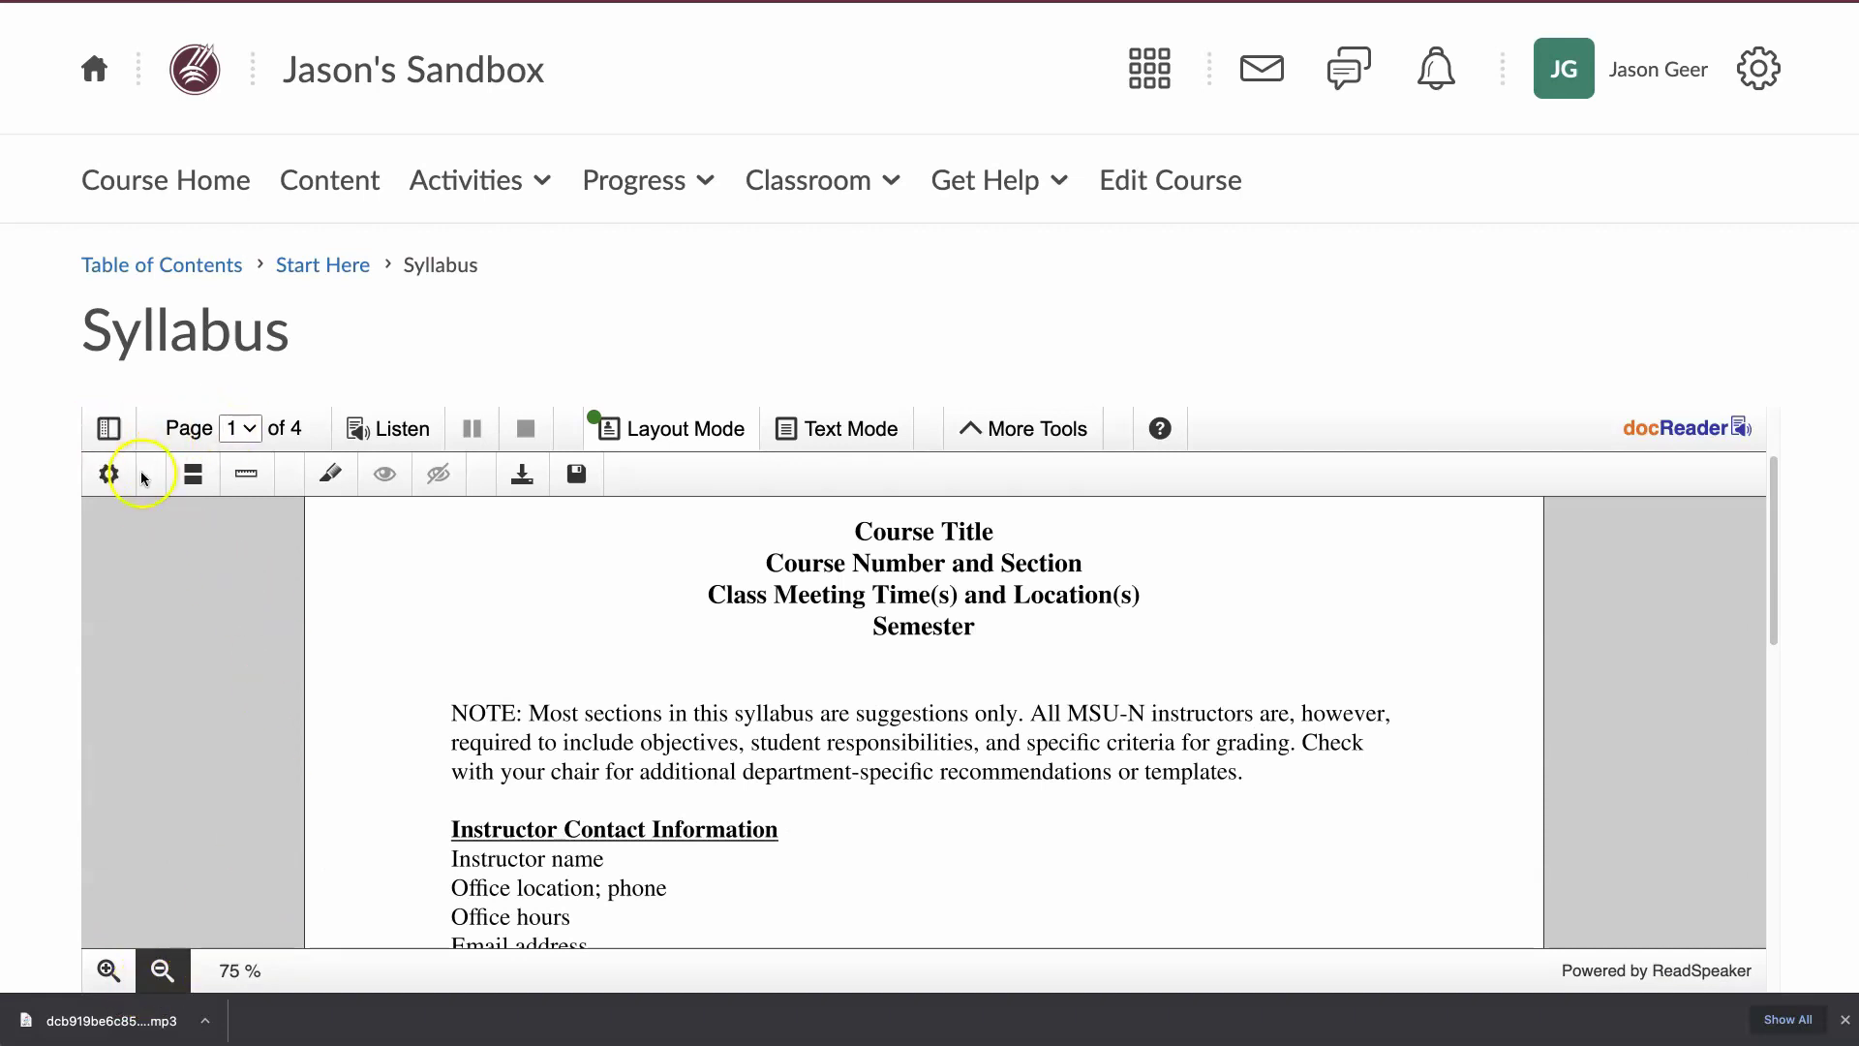
pyautogui.click(108, 428)
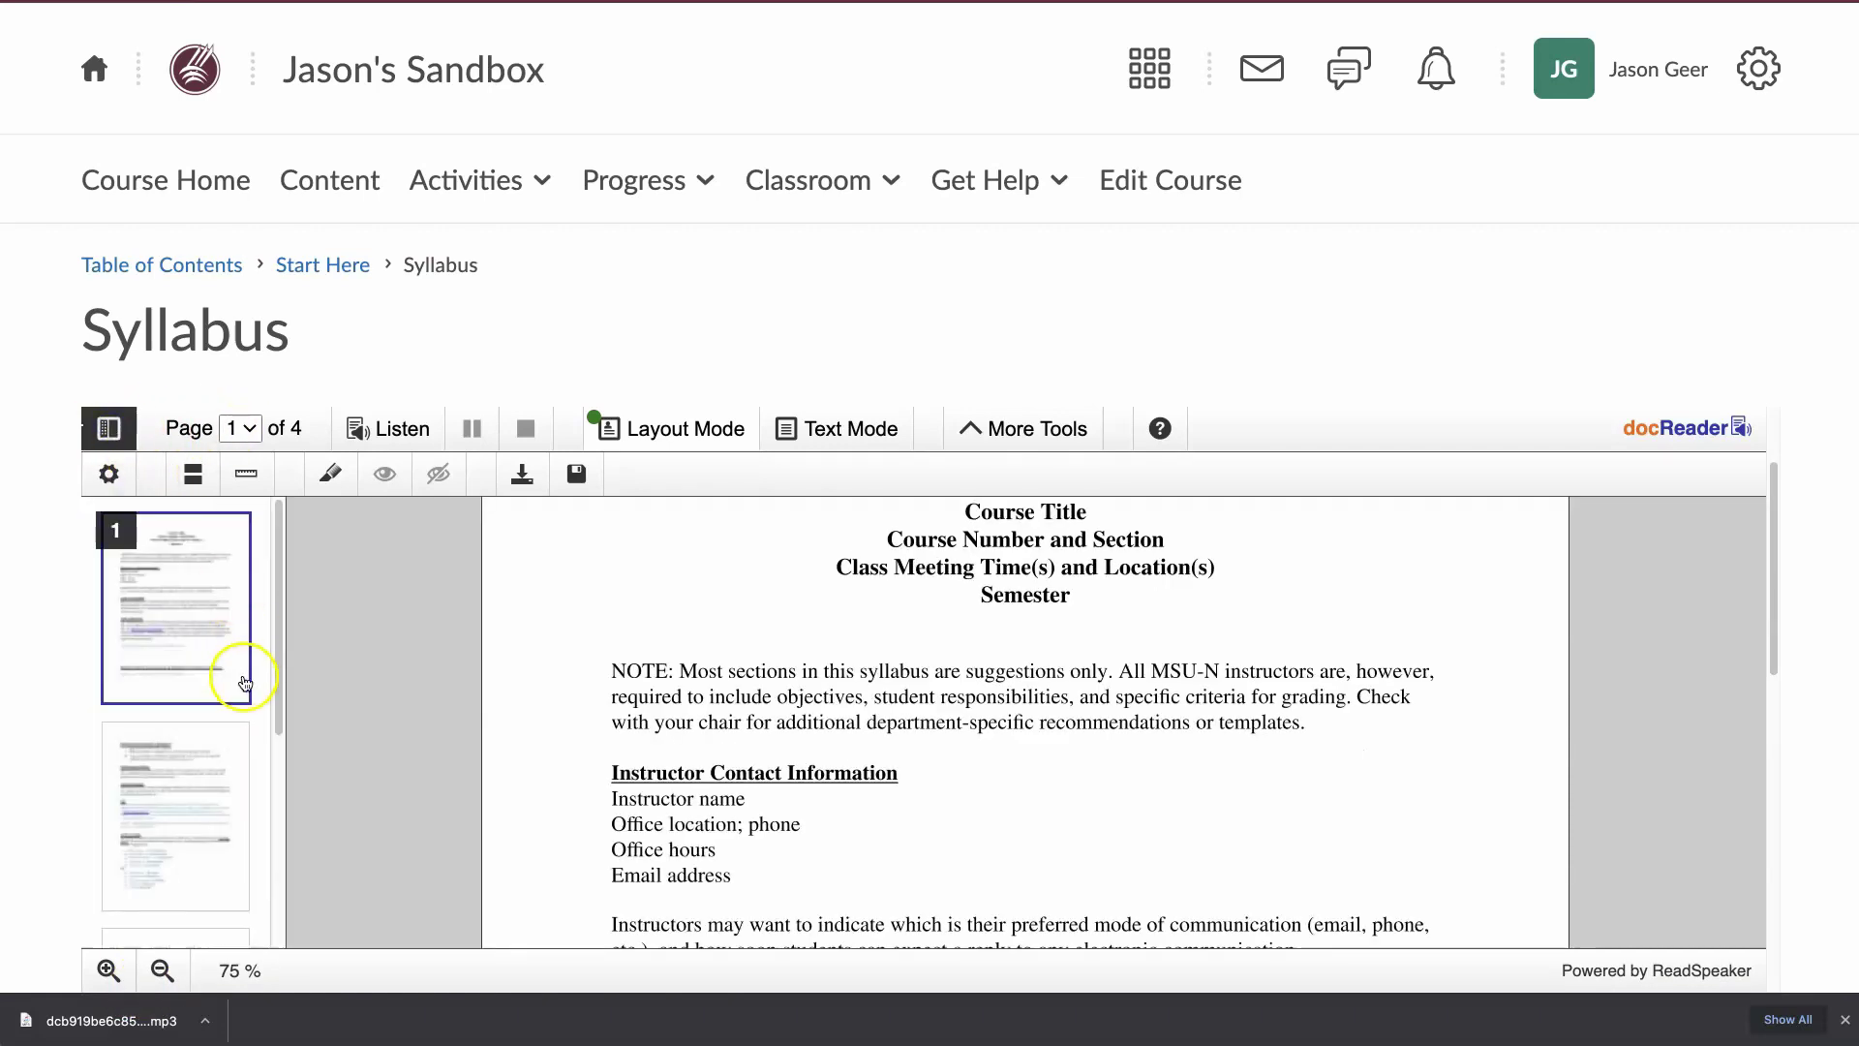
# Use the page thumbnails to jump to page 2, the last page, then page 1
pyautogui.click(201, 800)
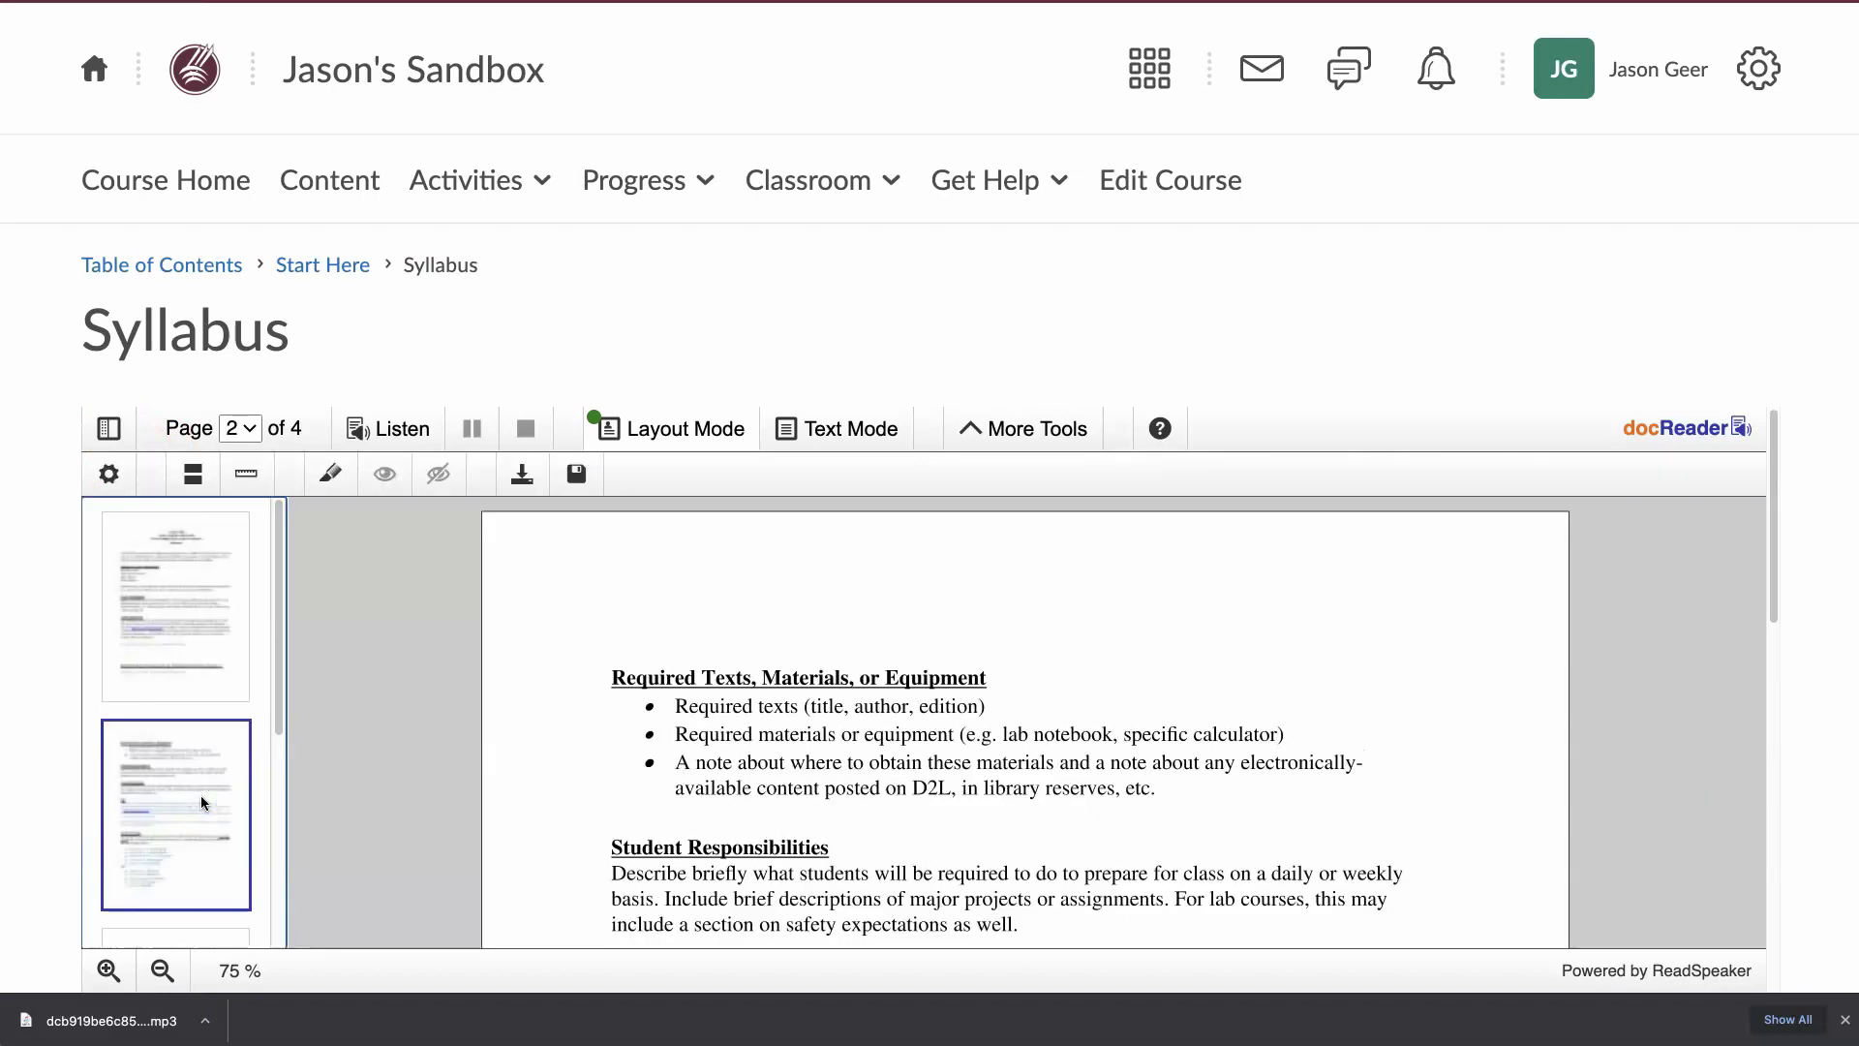
pyautogui.scroll(-4, 201, 795)
pyautogui.click(196, 798)
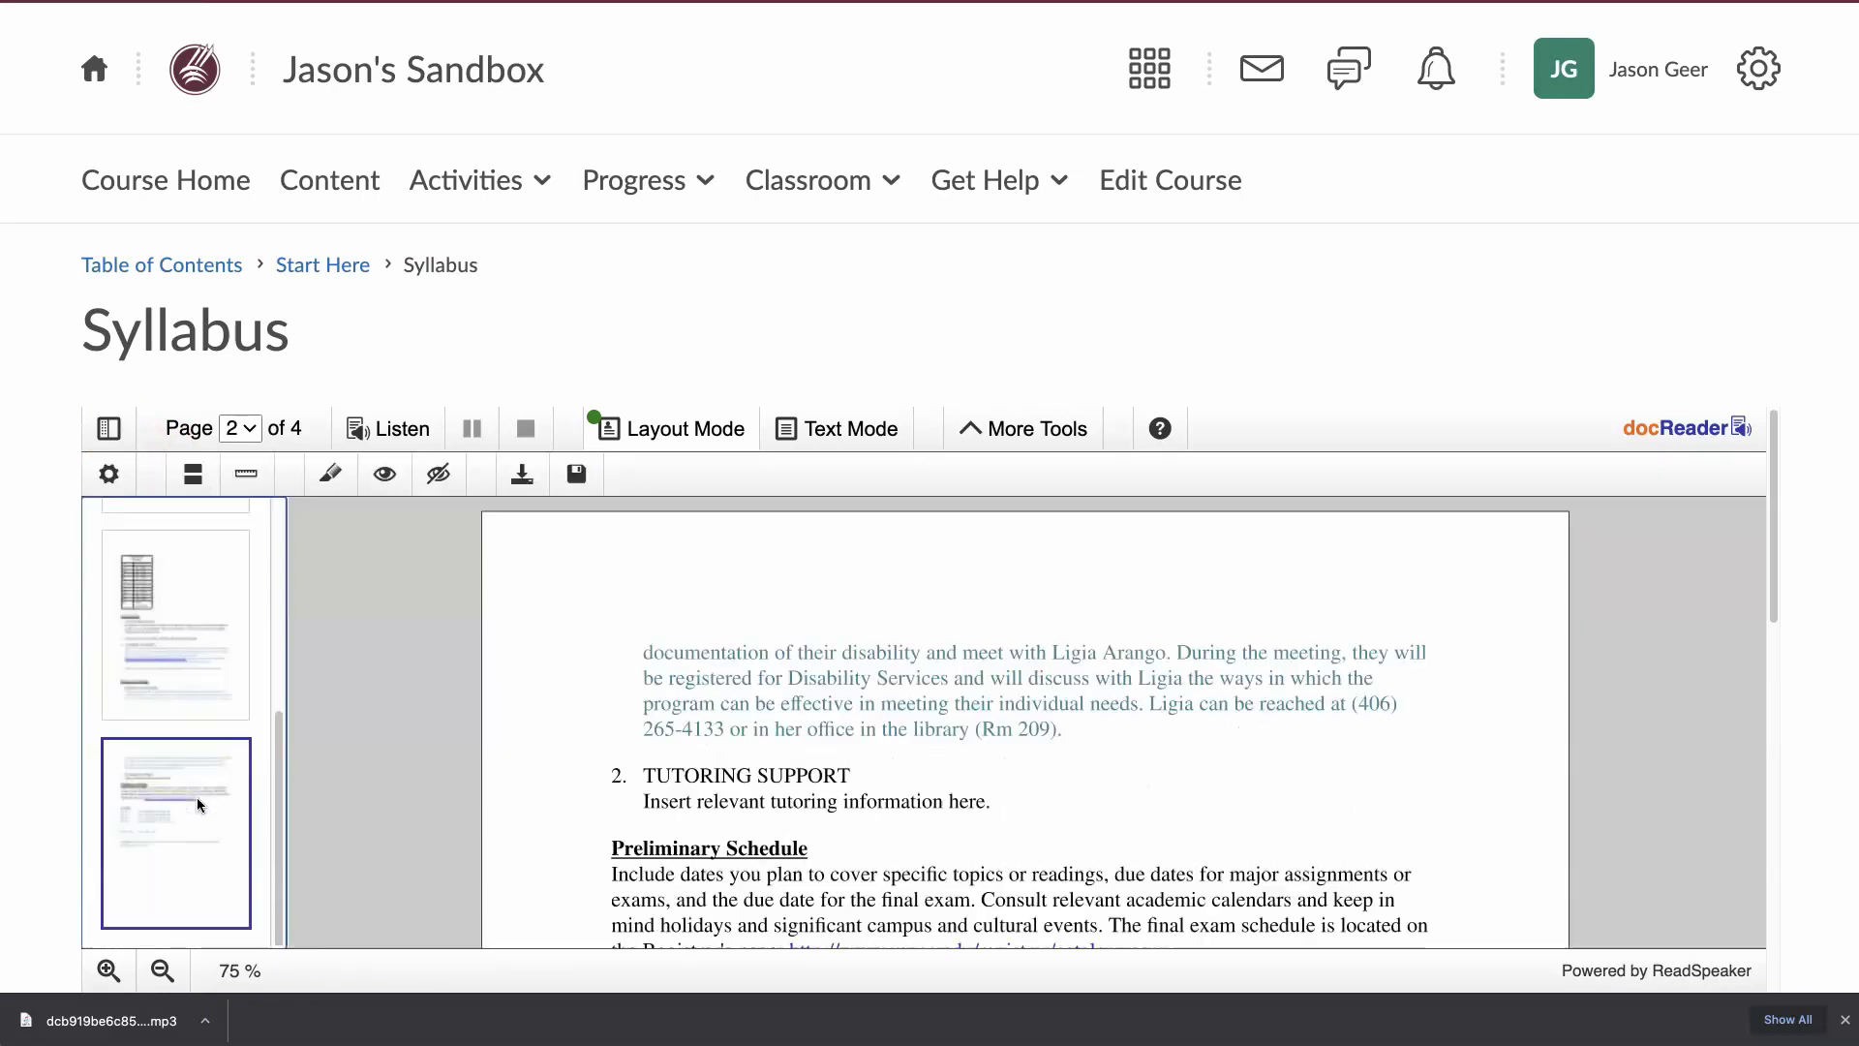
pyautogui.scroll(5, 189, 736)
pyautogui.click(179, 667)
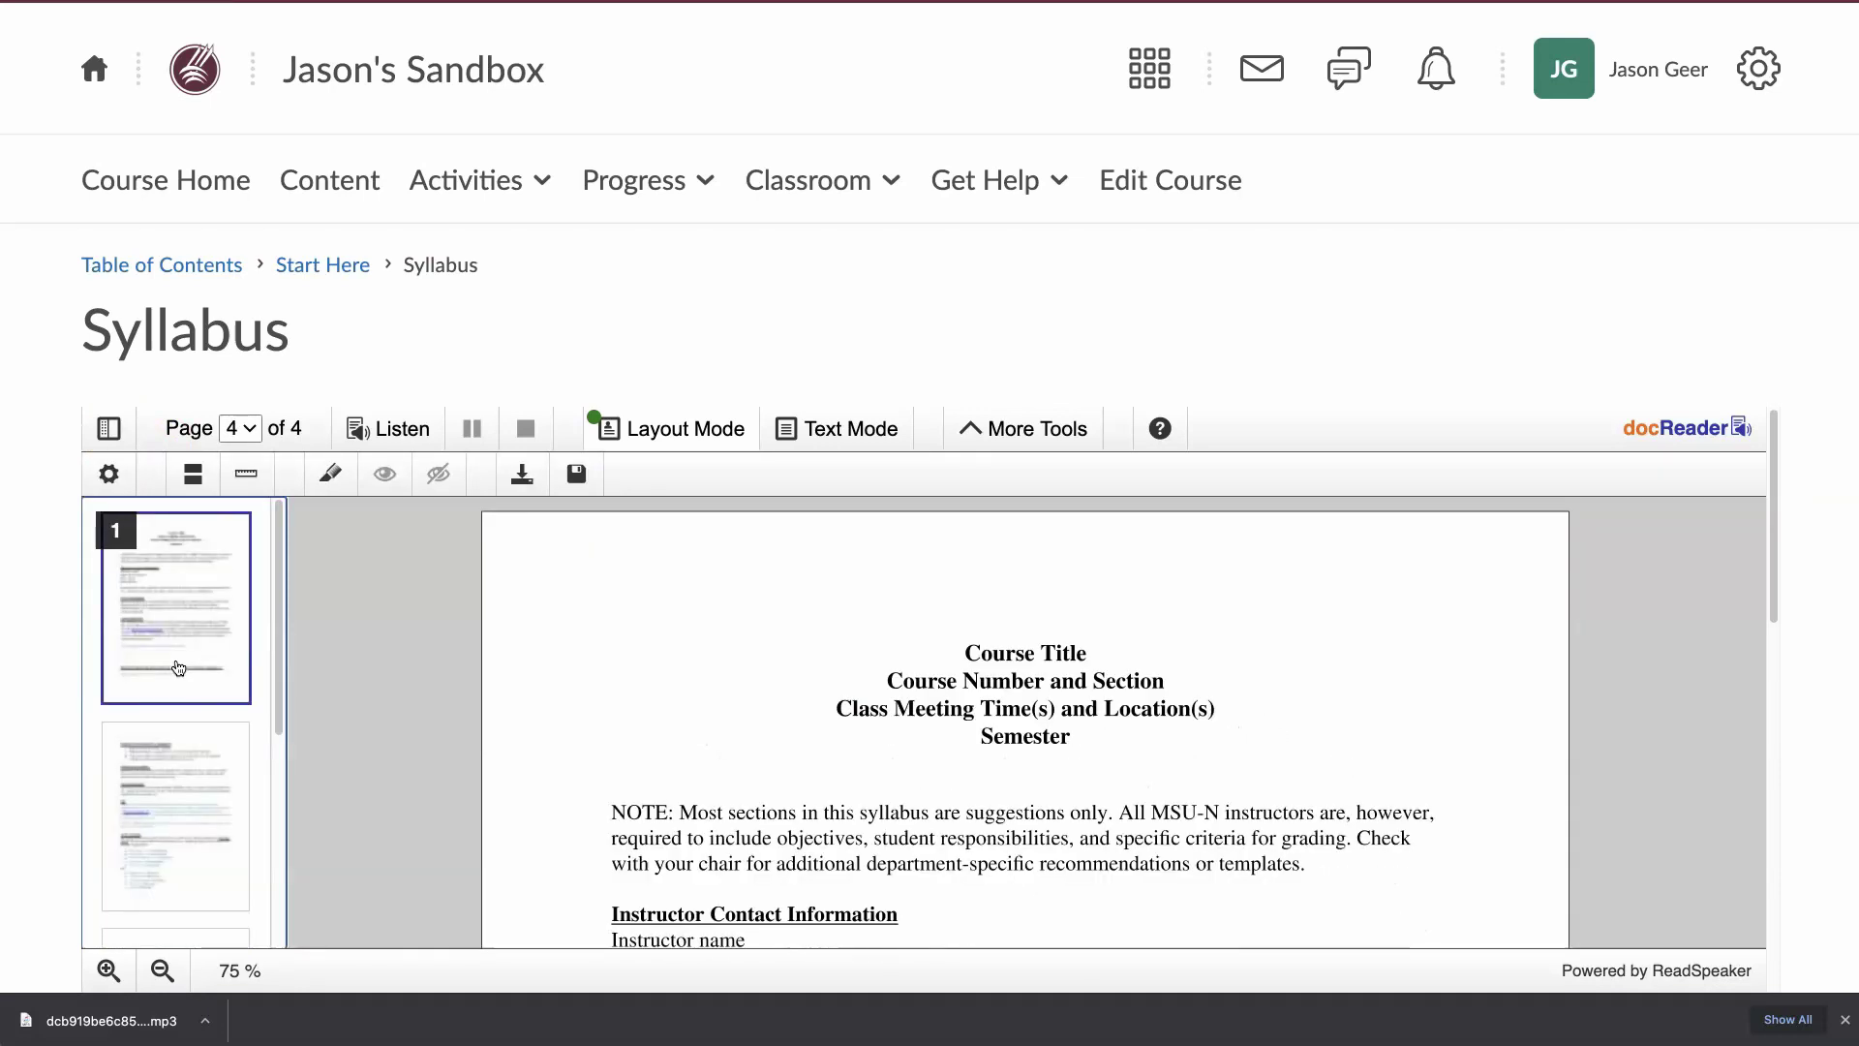
pyautogui.click(283, 557)
# Pick pages 2 and 3 from the Page list, then step back and forward to the grading scale
pyautogui.click(249, 428)
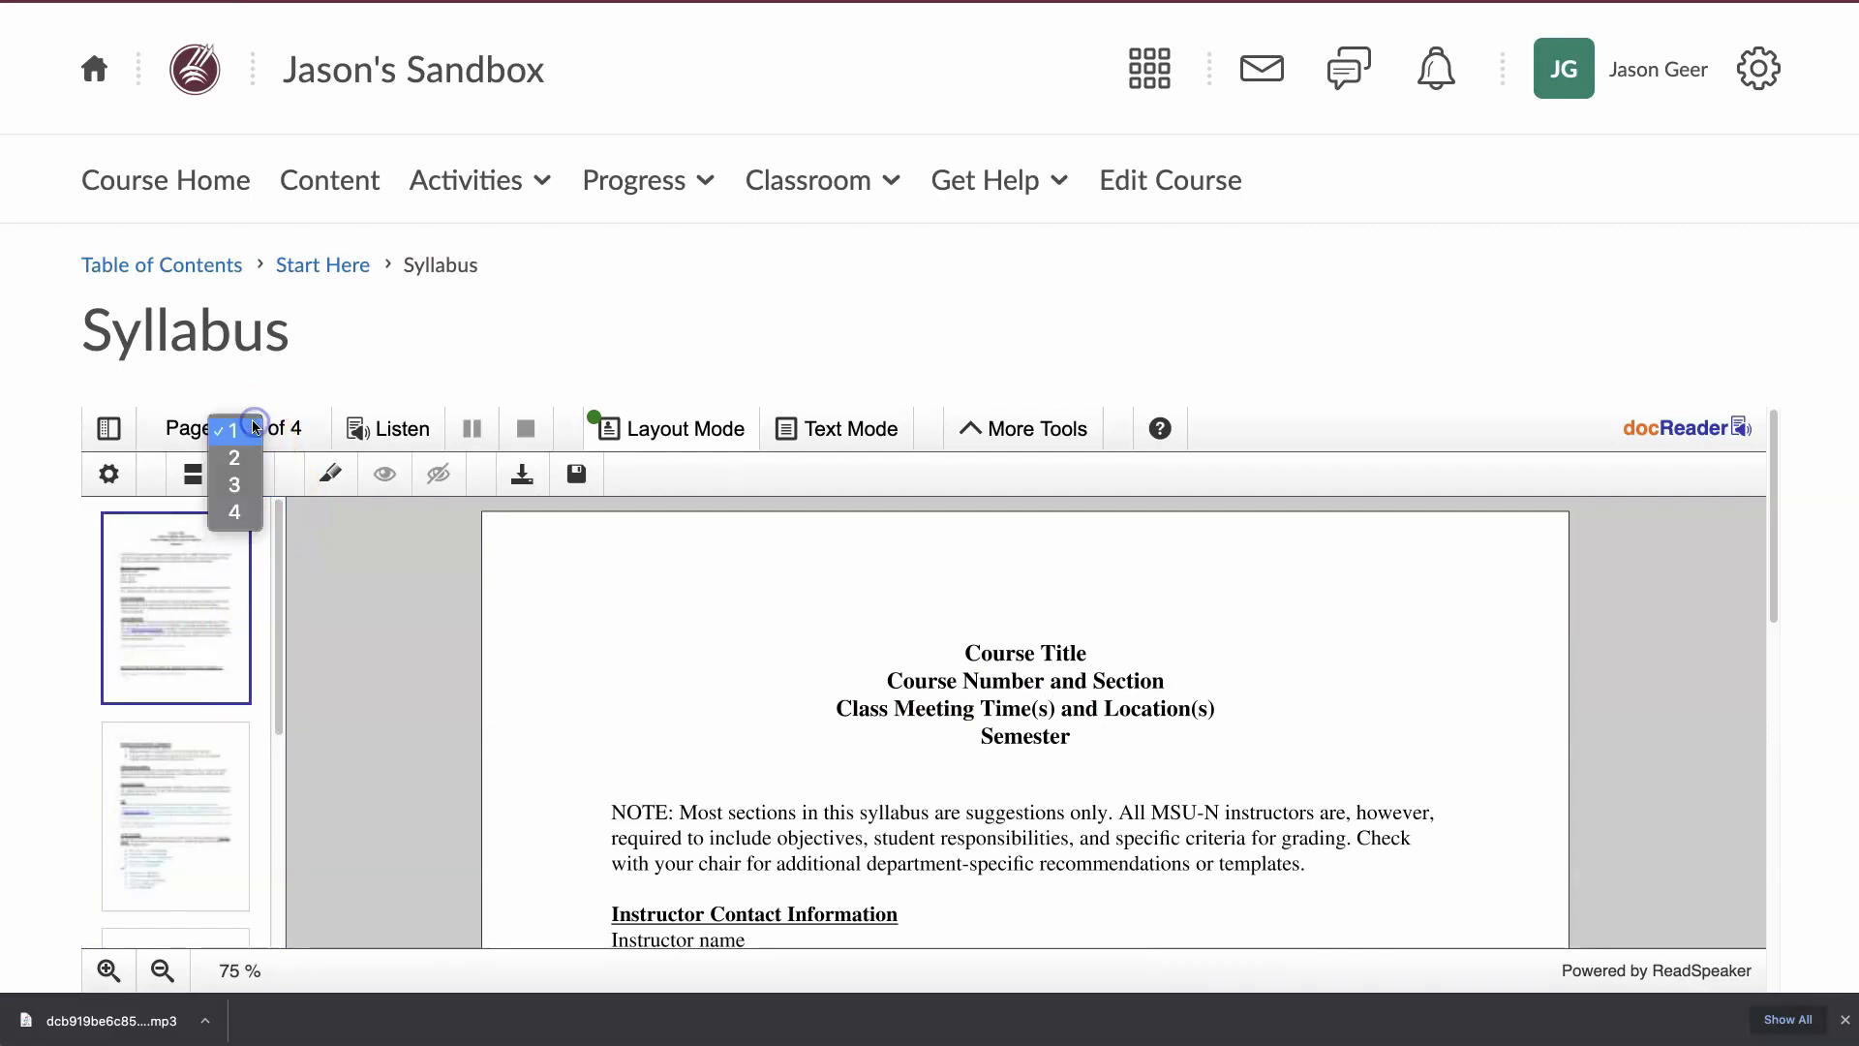
pyautogui.click(234, 459)
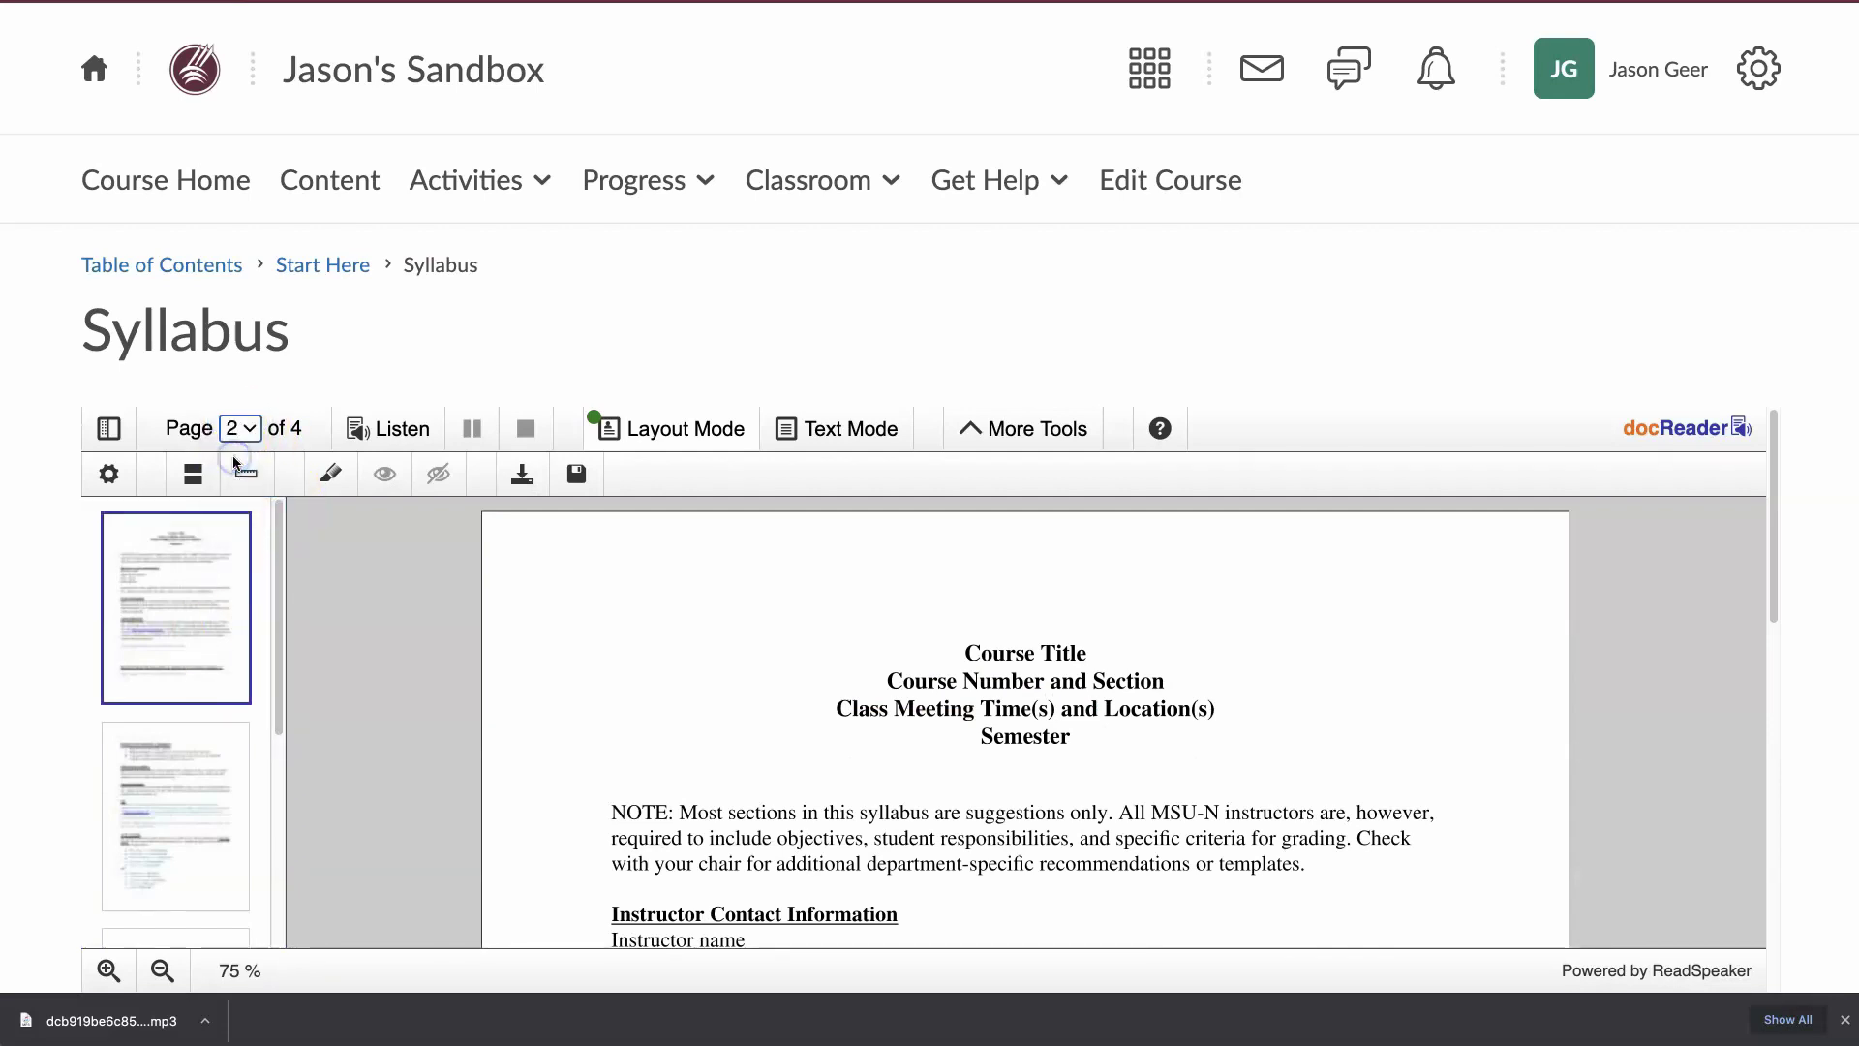
pyautogui.click(248, 438)
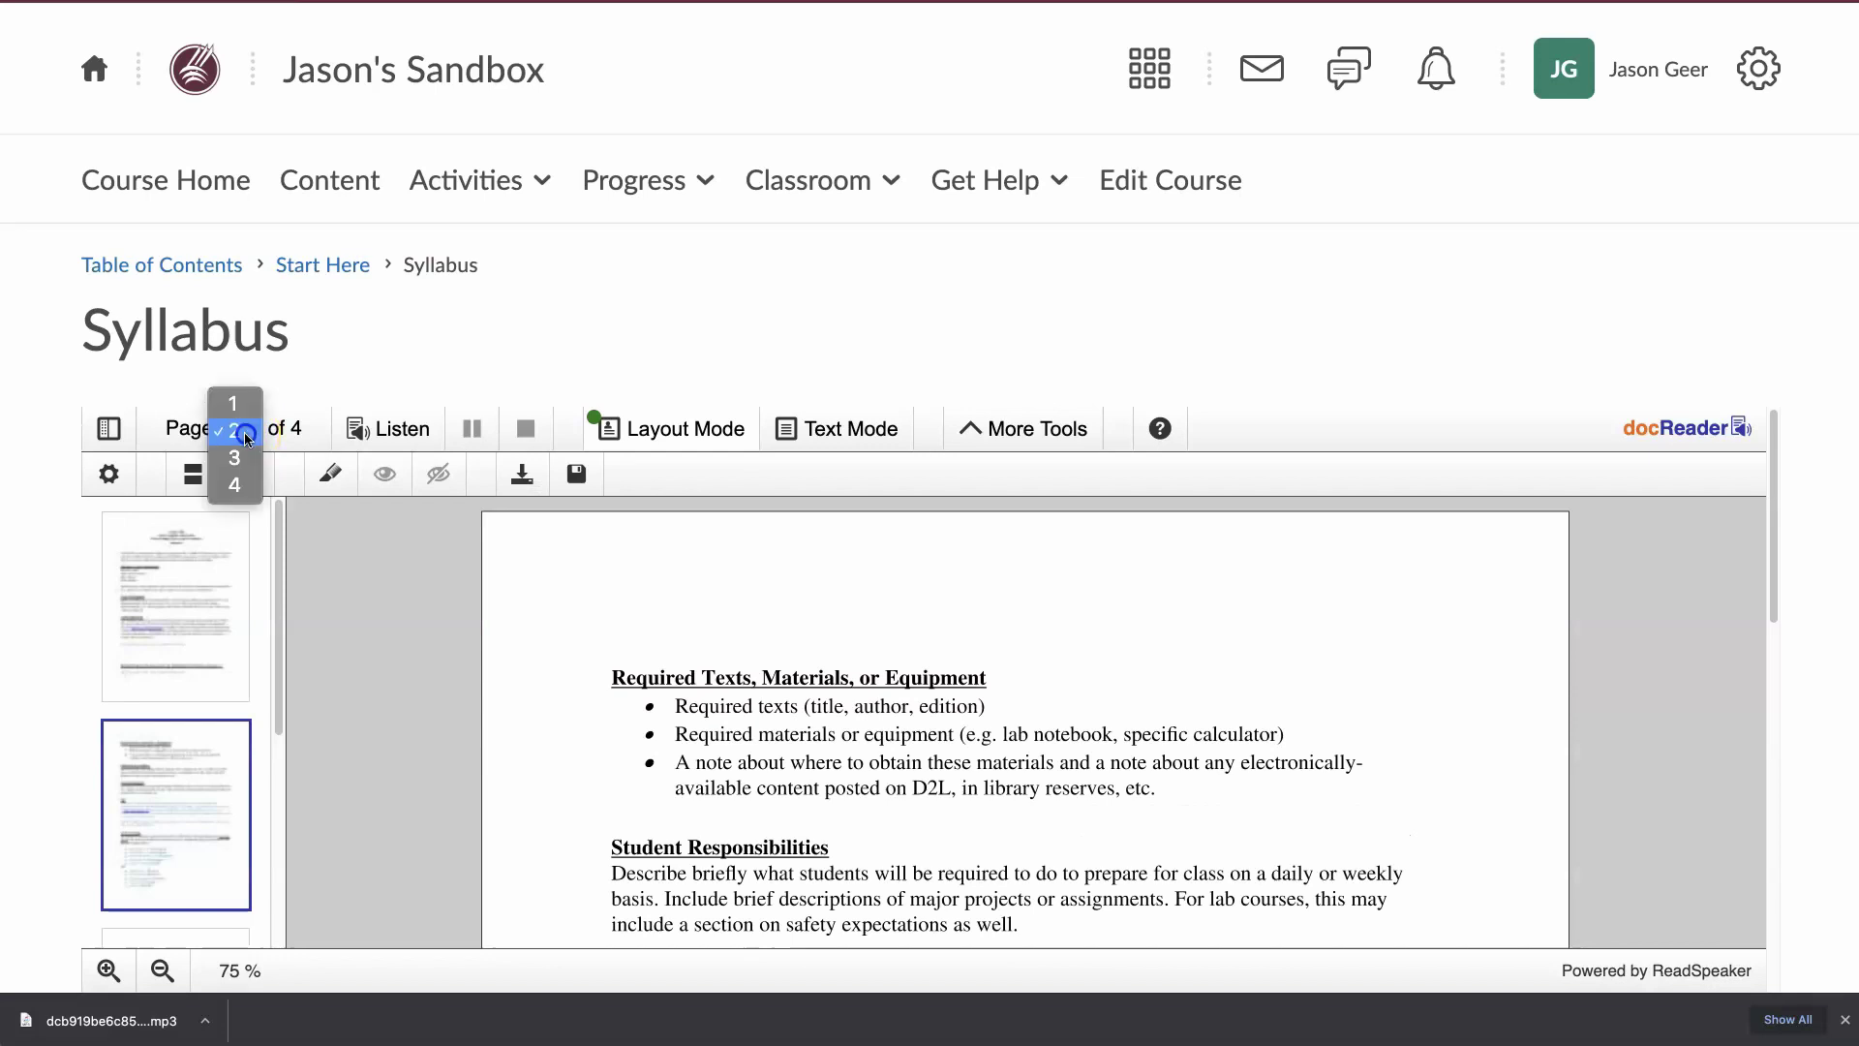
pyautogui.click(240, 456)
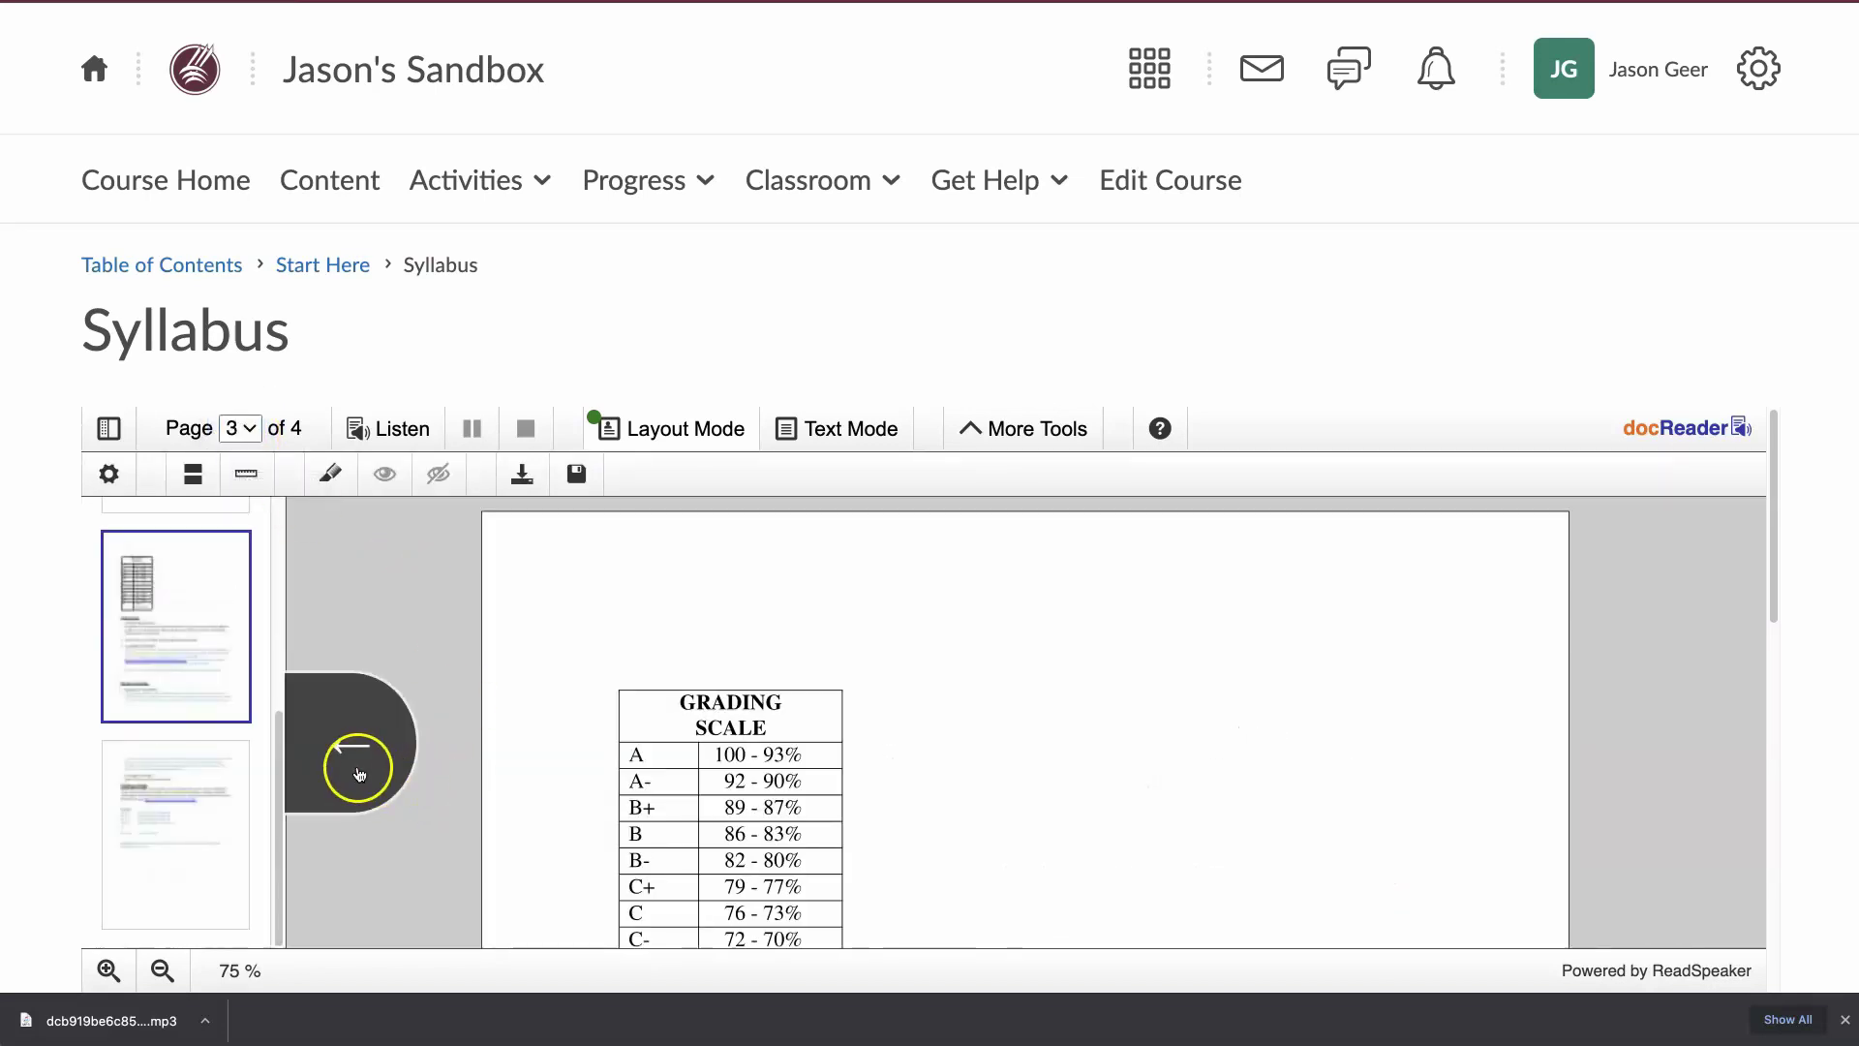
pyautogui.click(366, 767)
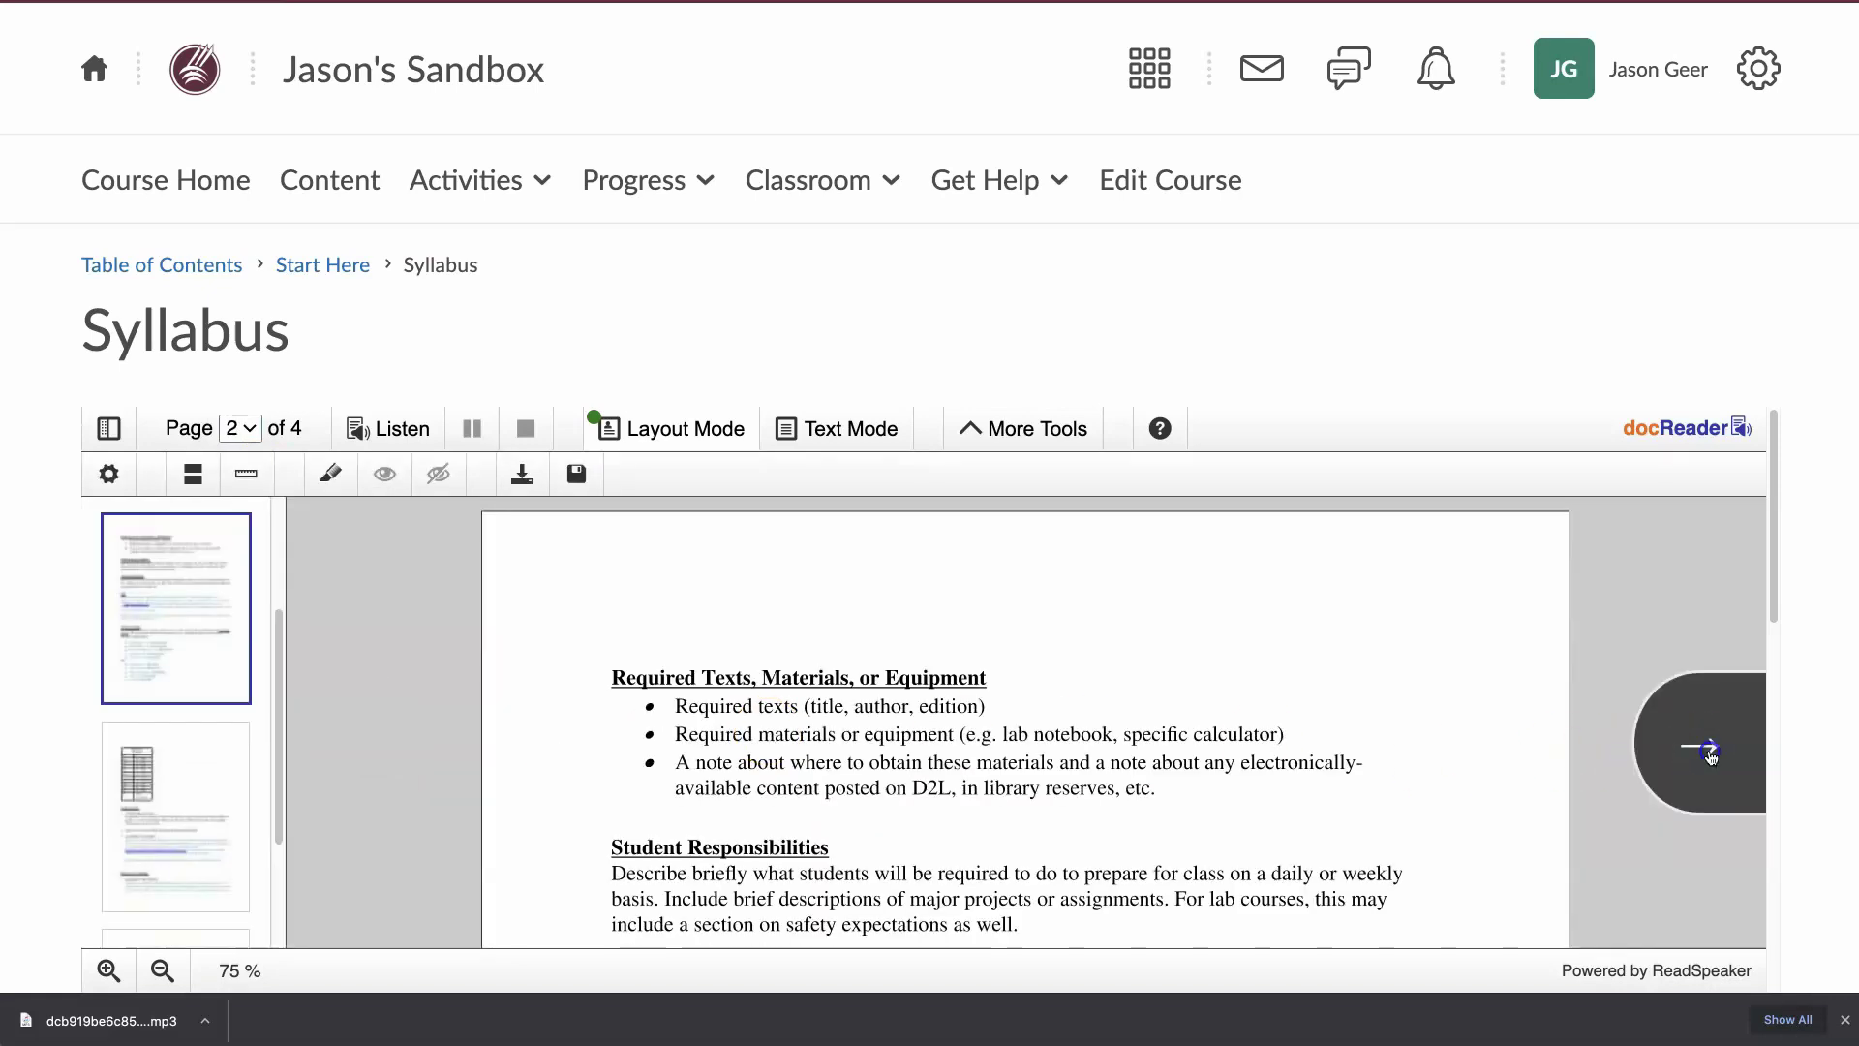
pyautogui.click(1701, 747)
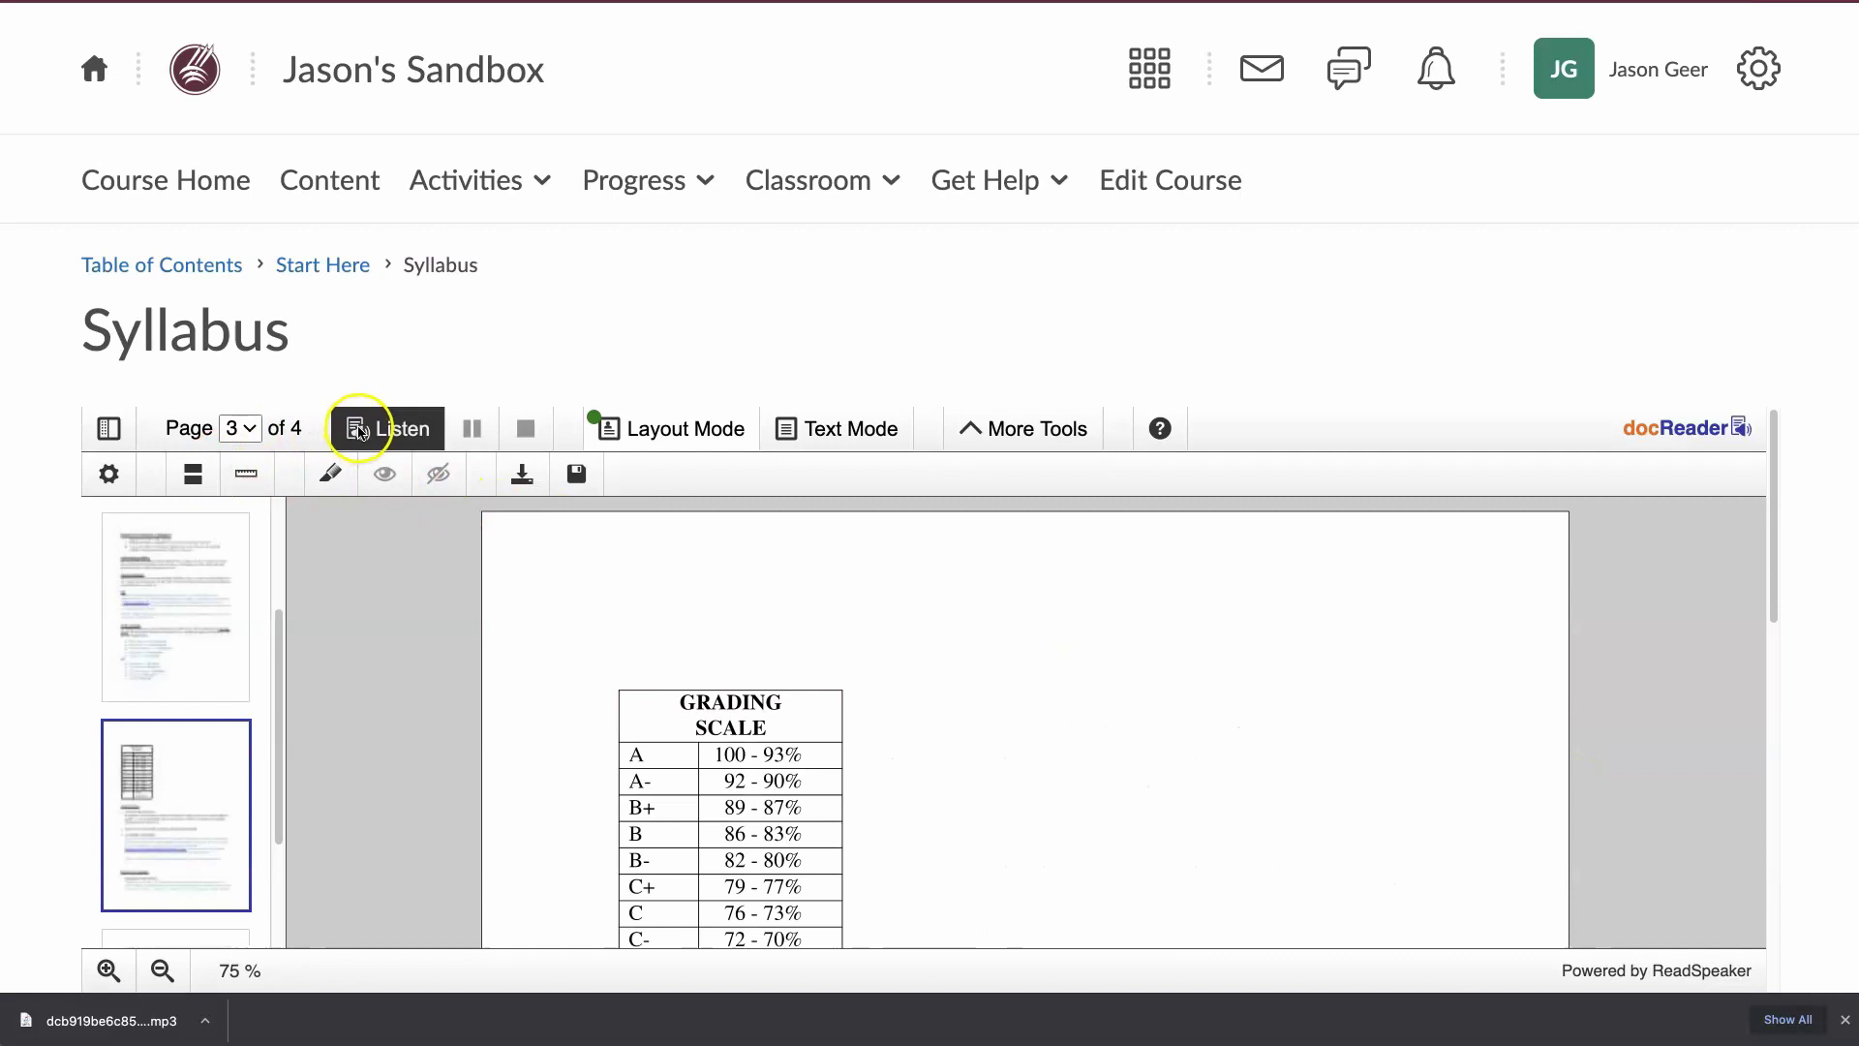
# Return to page 1 and start, then stop, reading the whole page aloud
pyautogui.click(175, 567)
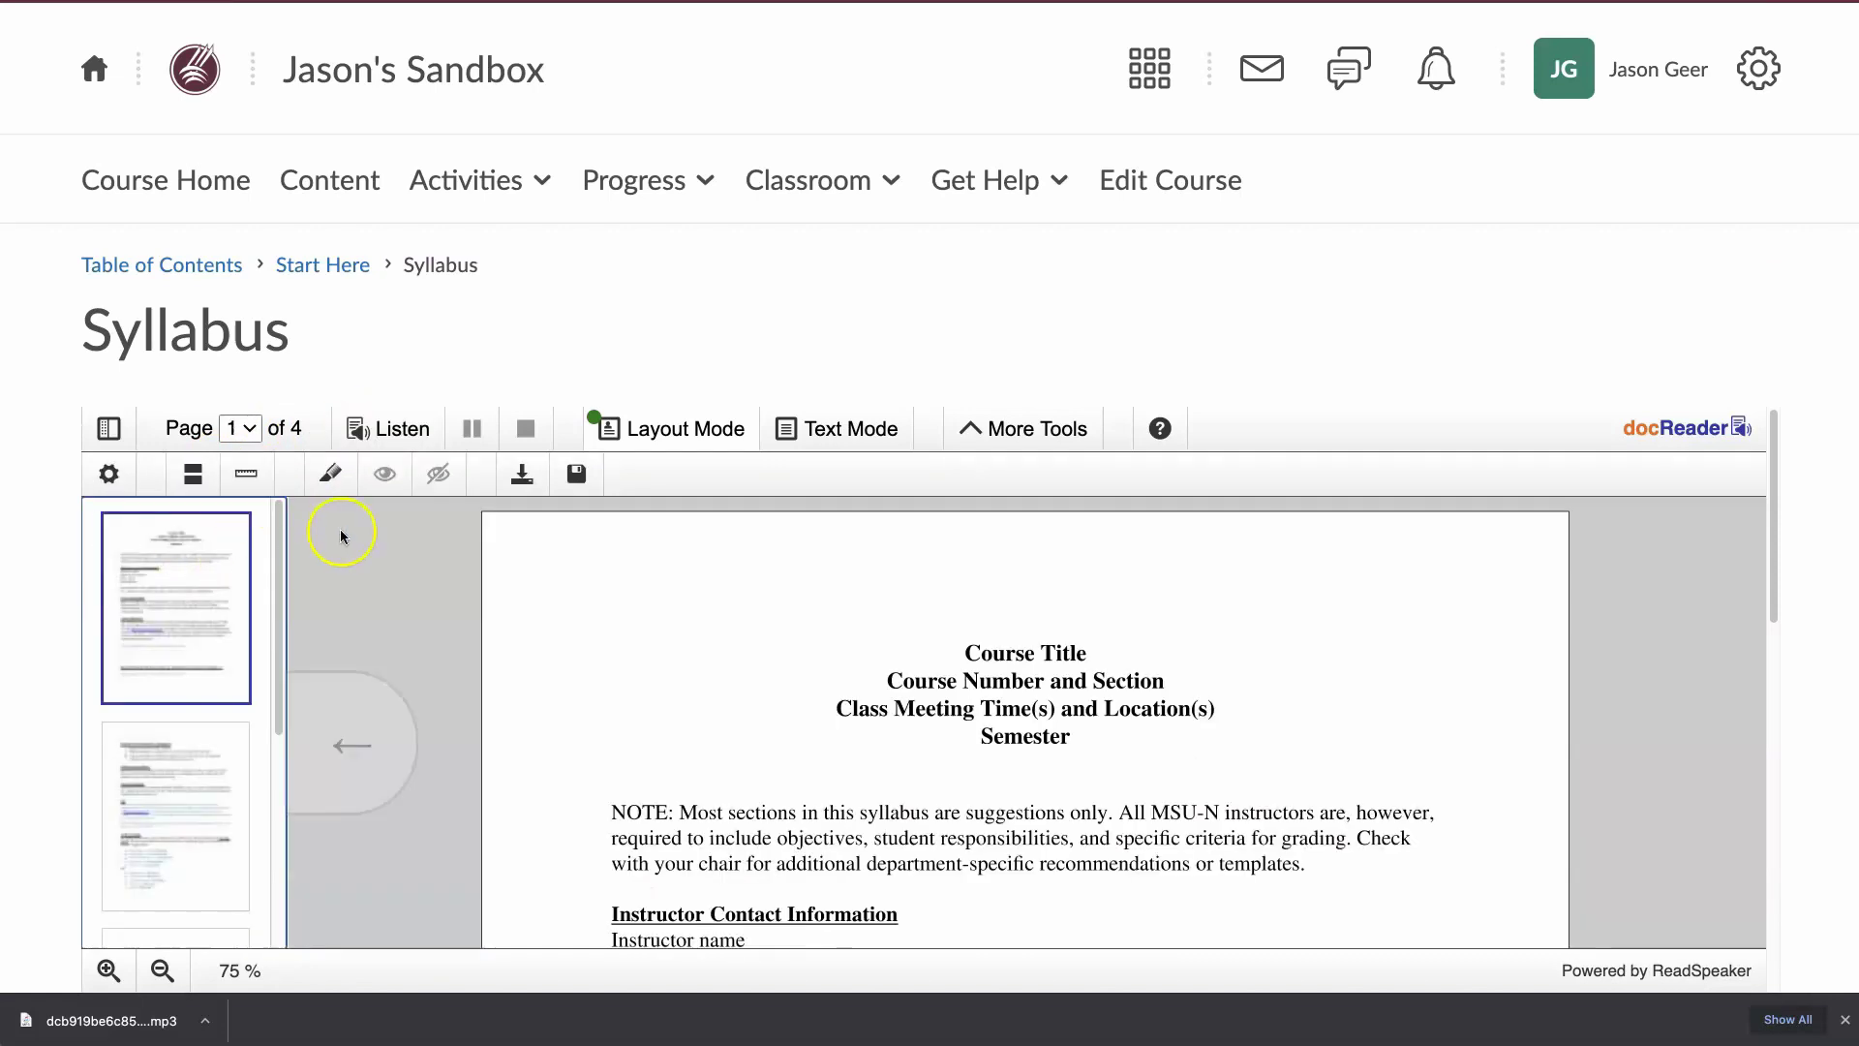
pyautogui.click(397, 433)
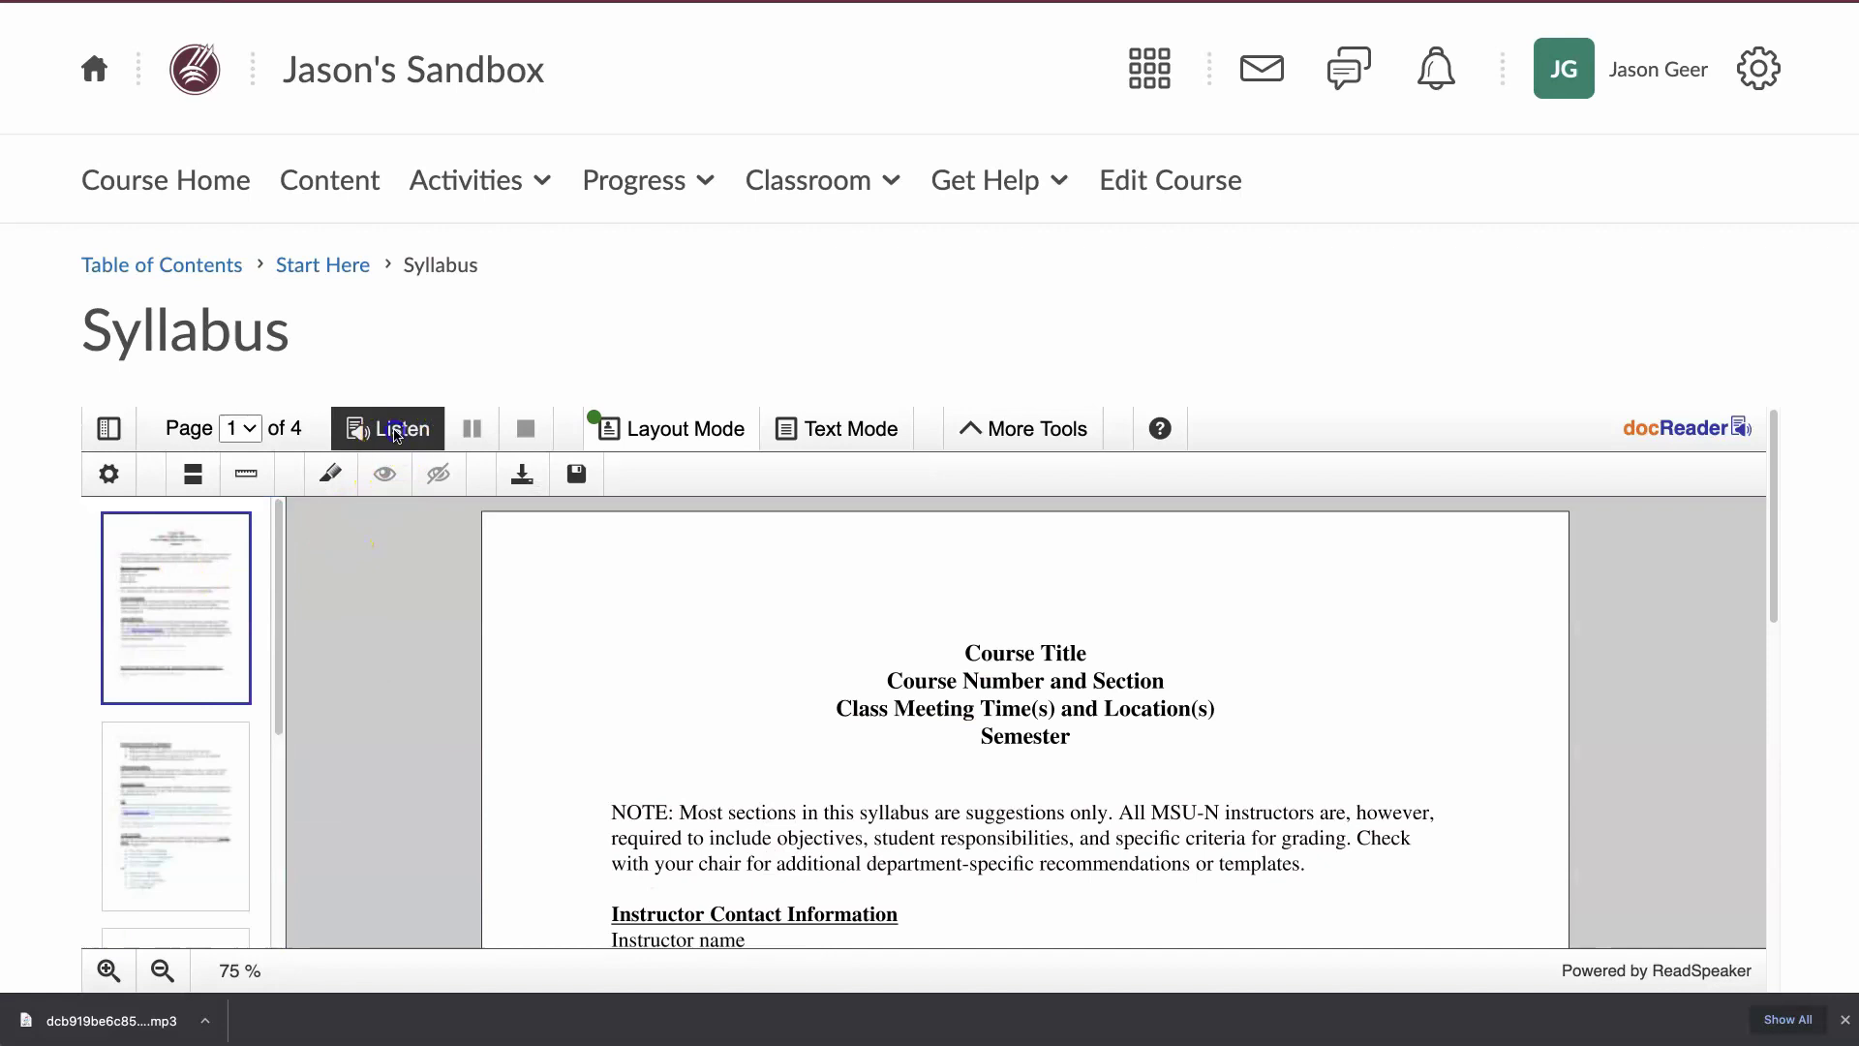
pyautogui.click(522, 429)
# Have the selected 'Instructors may want…' paragraph read aloud, then pause, stop, and return to layout view
pyautogui.scroll(-3, 739, 739)
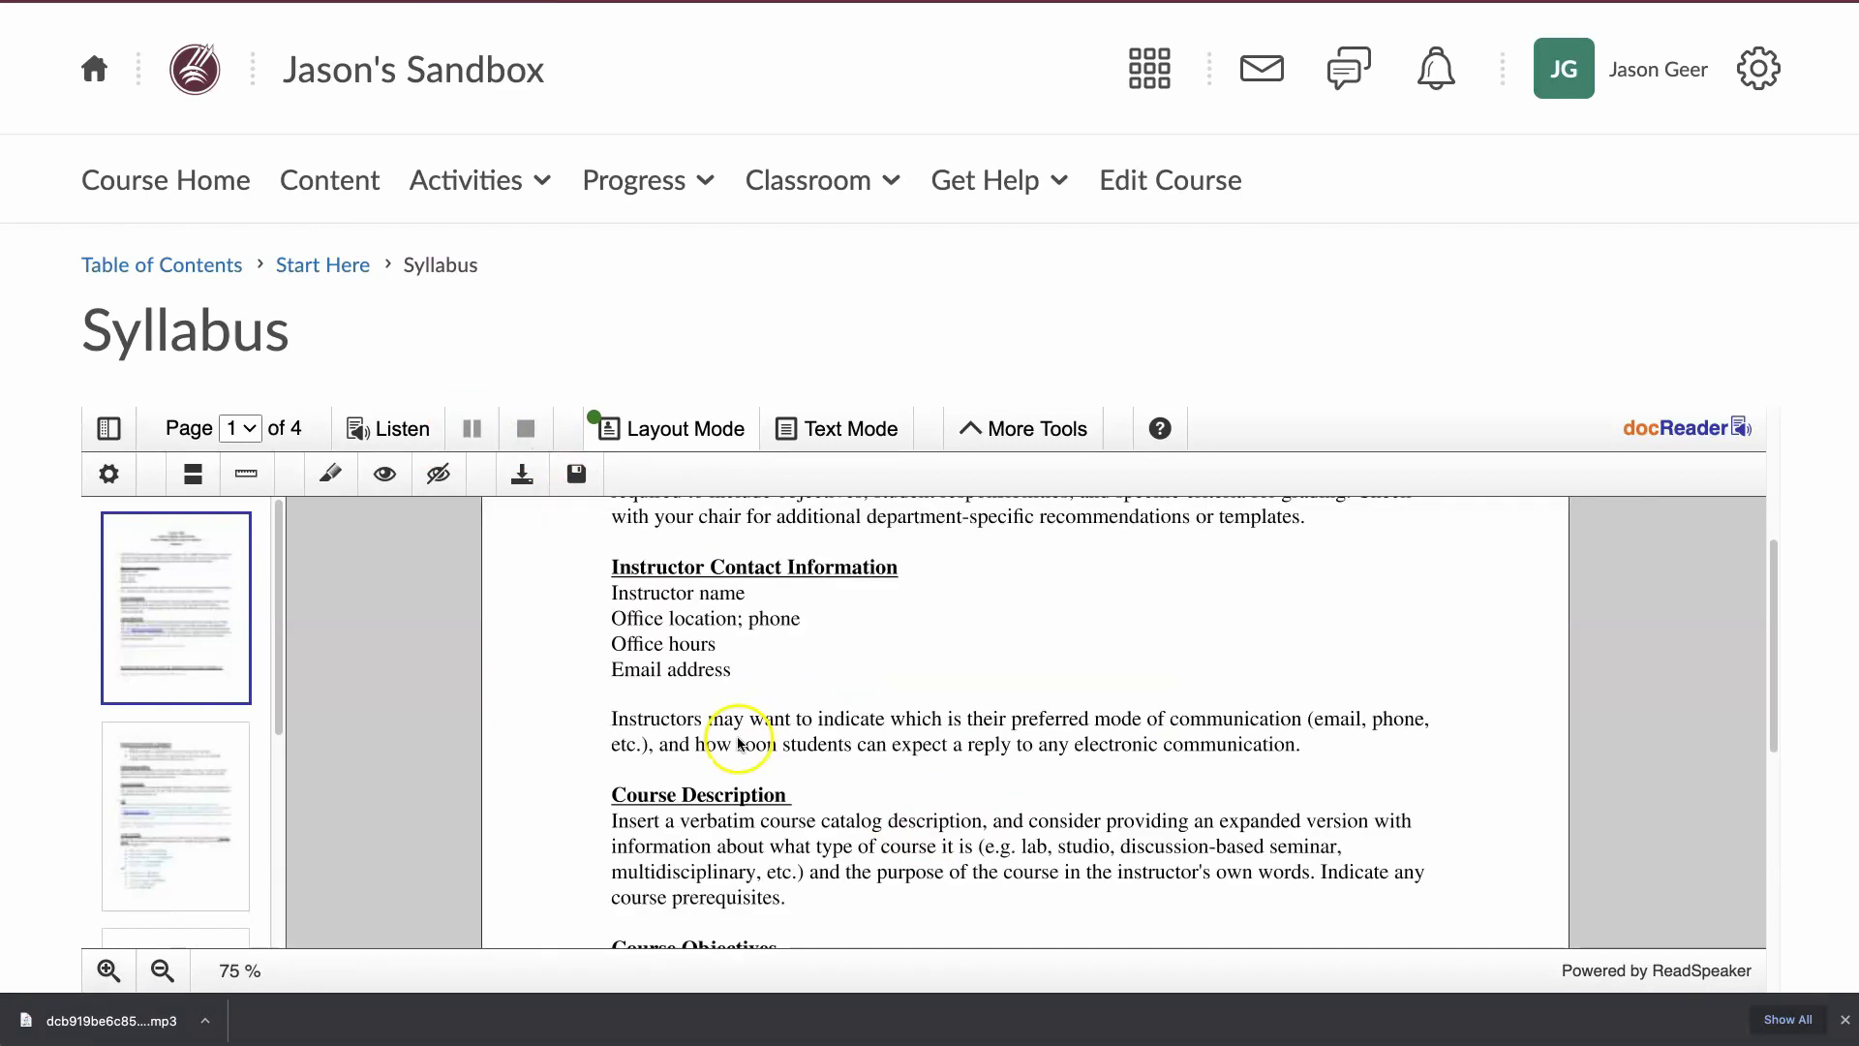
pyautogui.click(639, 734)
pyautogui.moveTo(639, 734); pyautogui.dragTo(1216, 780)
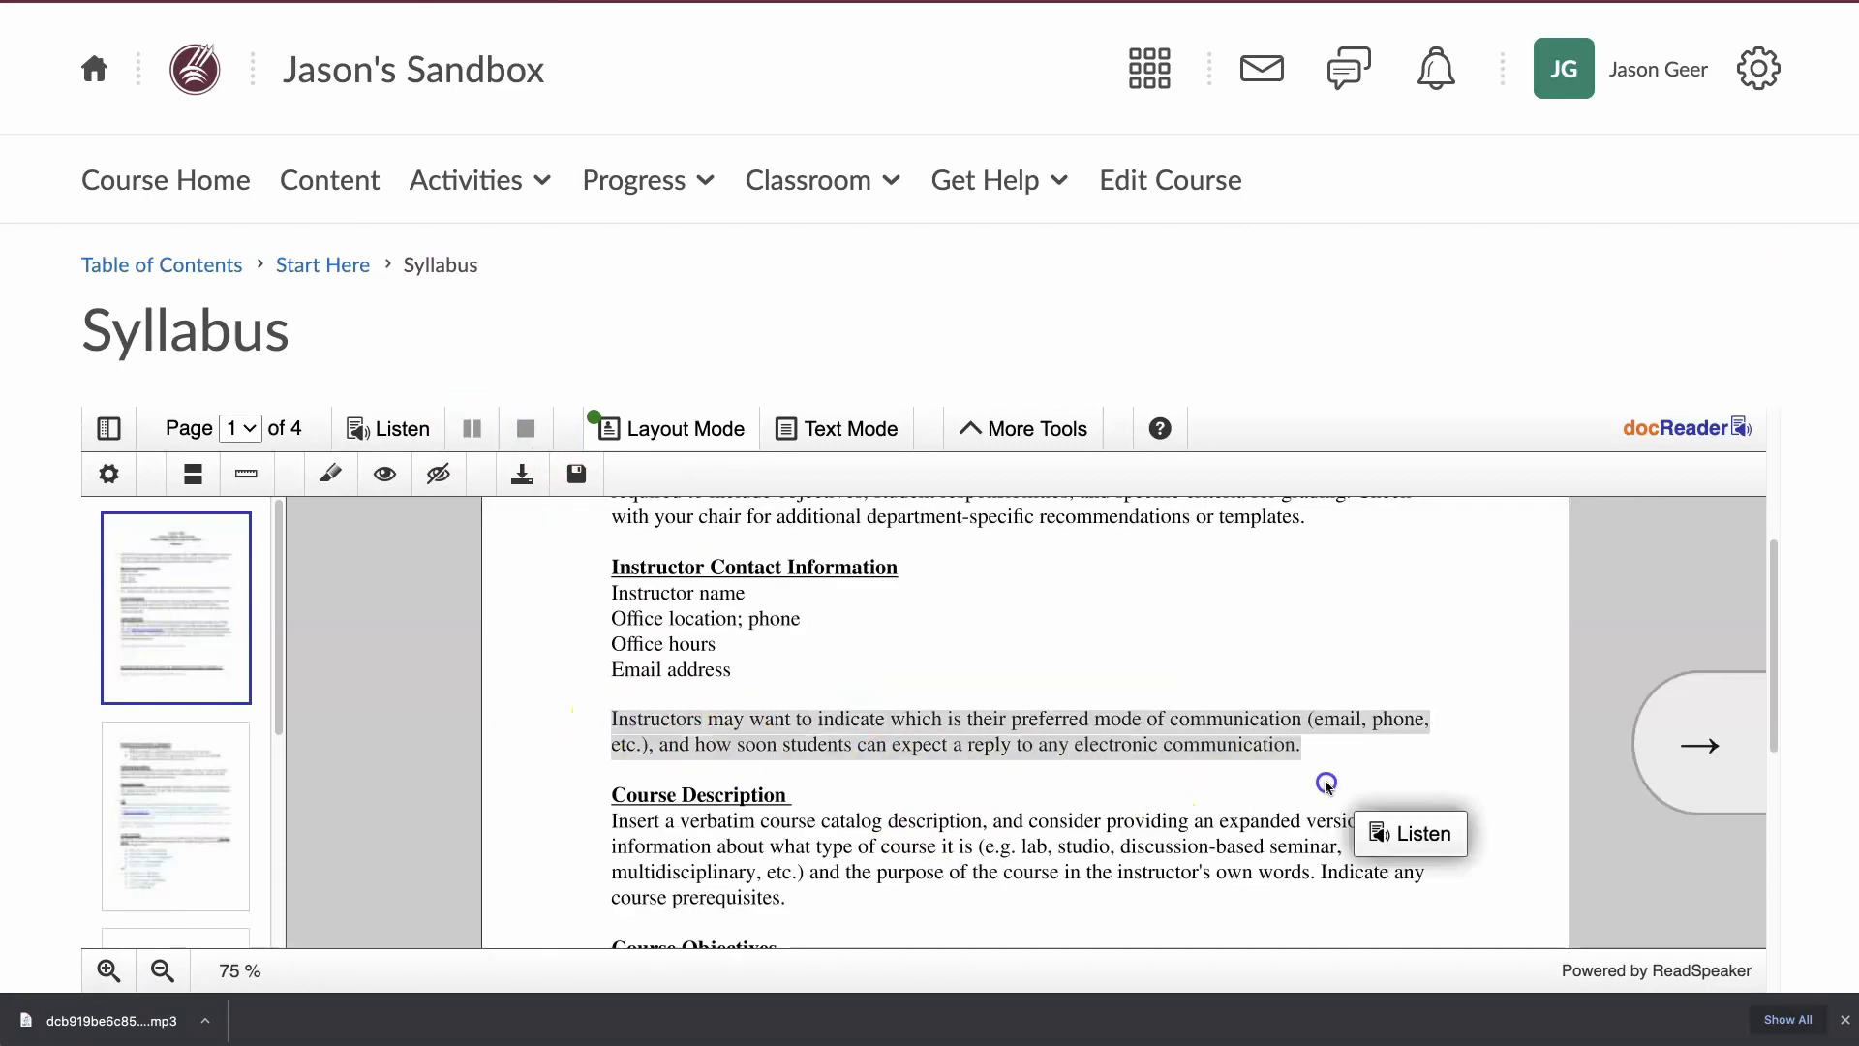
pyautogui.click(419, 444)
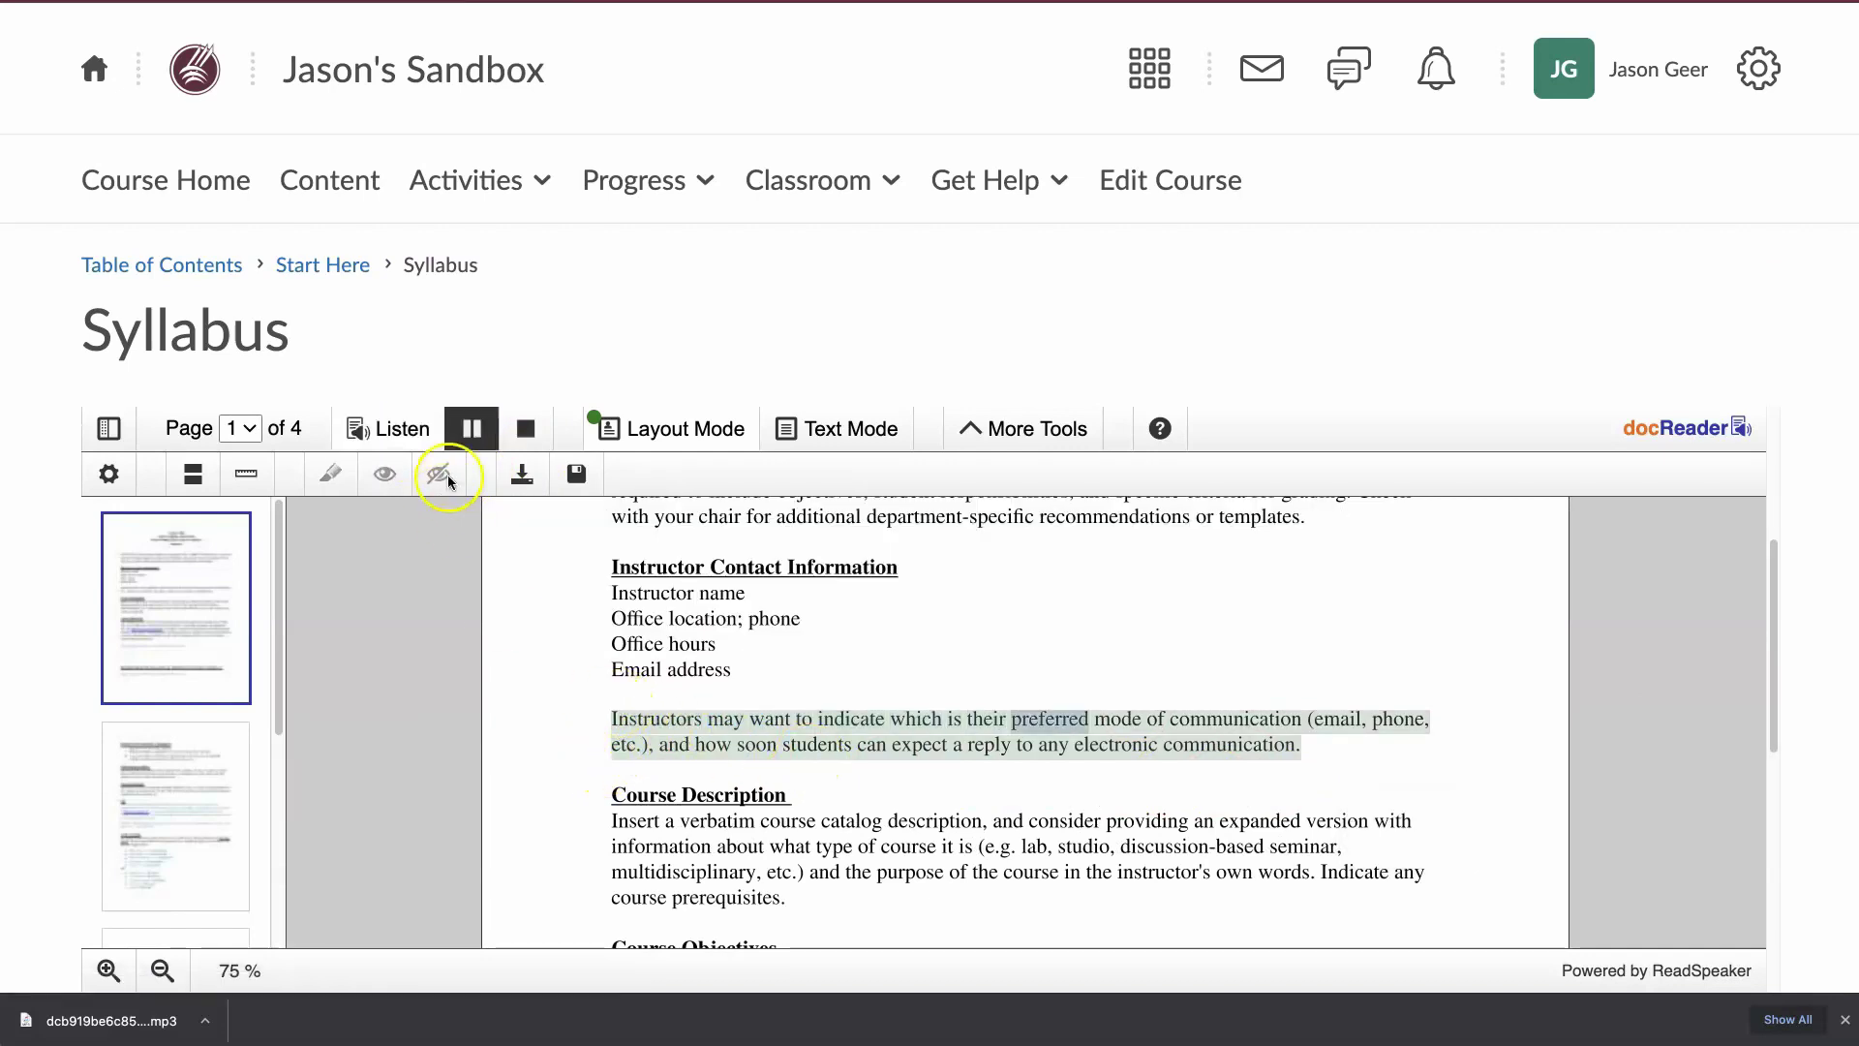
pyautogui.click(471, 429)
pyautogui.click(521, 436)
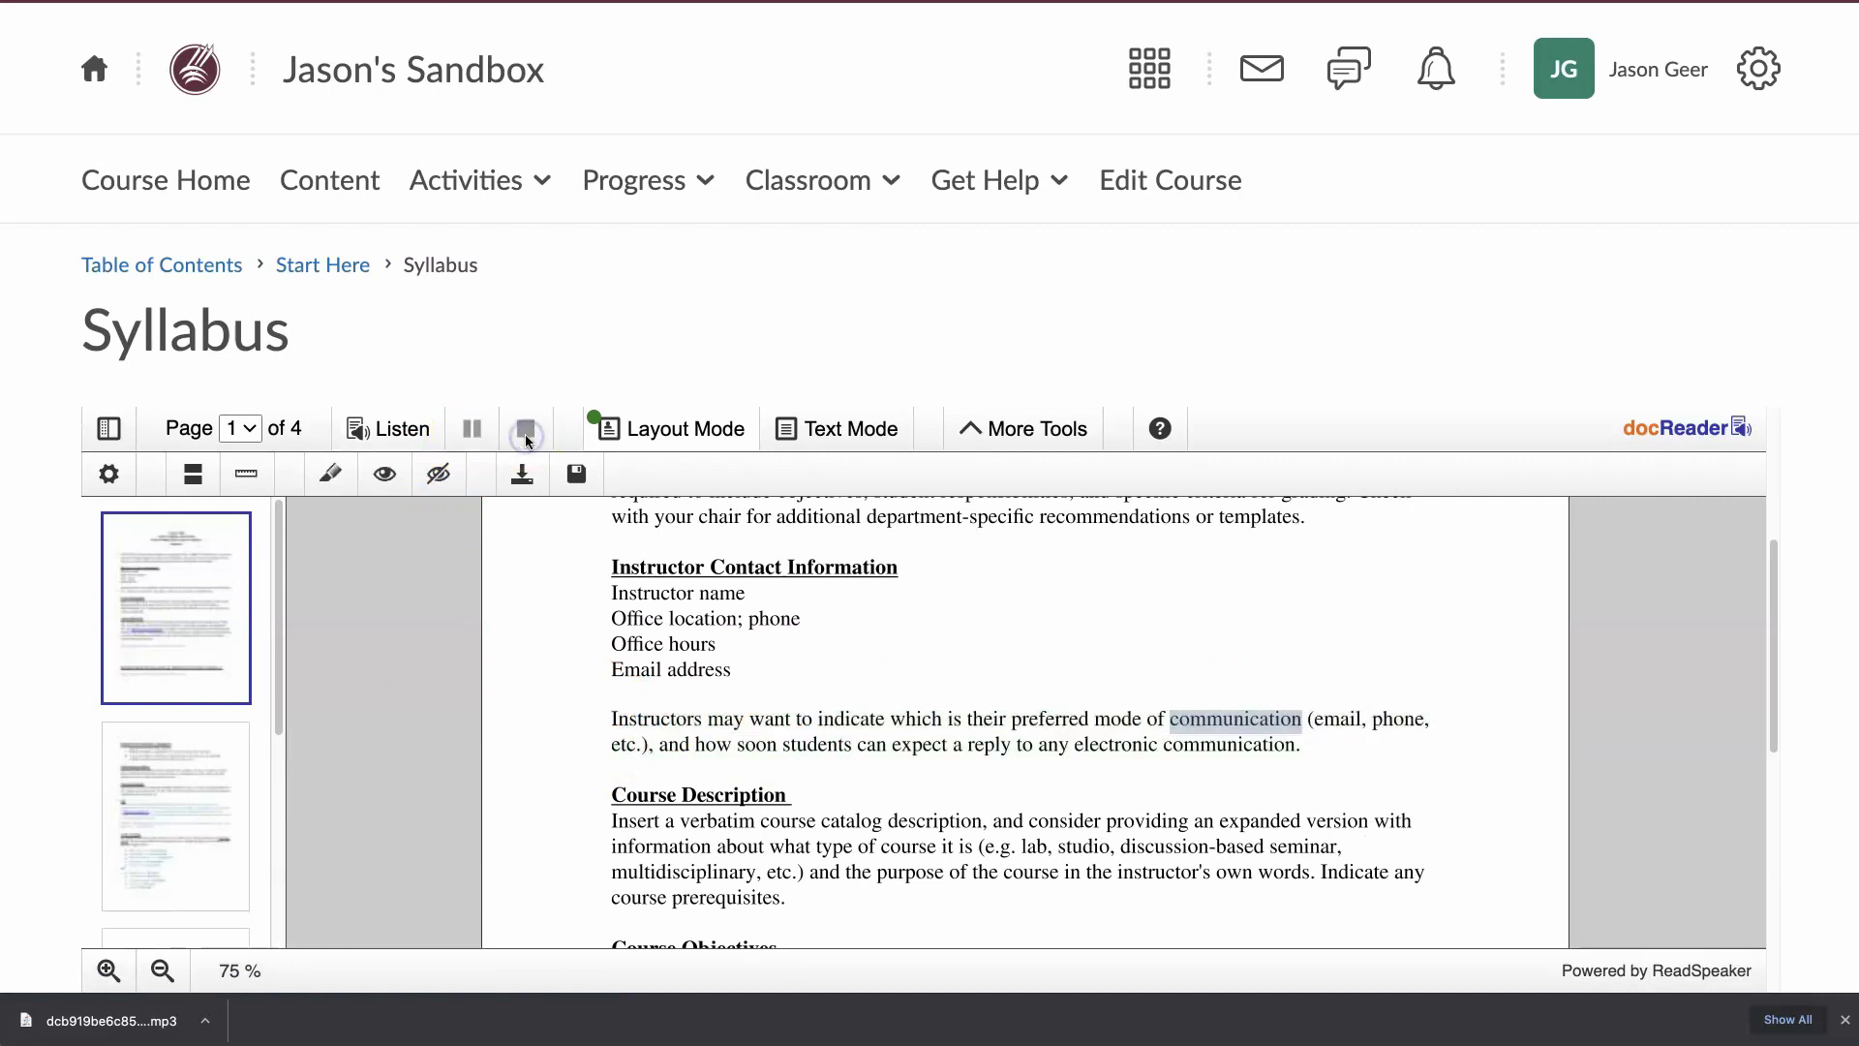
pyautogui.click(644, 429)
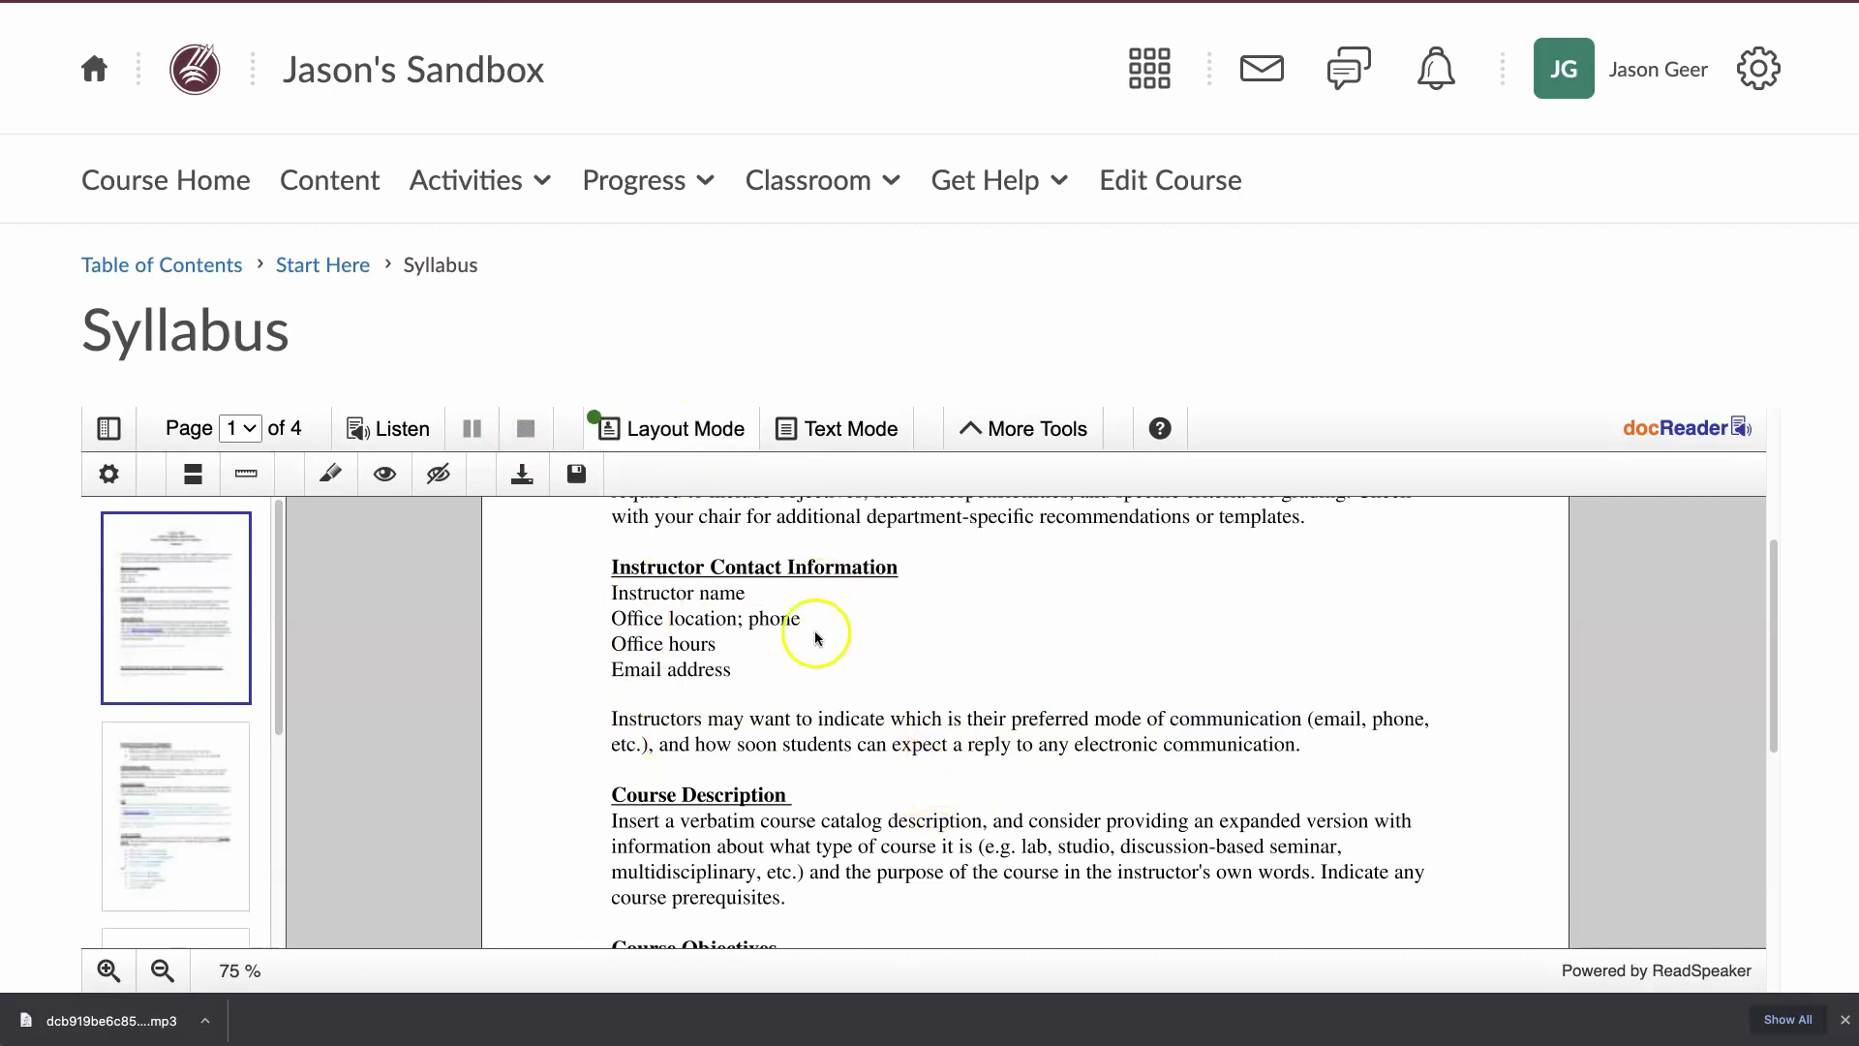
# Switch the syllabus to Text Mode and set text colours to Light Blue on Black
pyautogui.click(824, 439)
pyautogui.scroll(-3, 581, 840)
pyautogui.scroll(-1, 581, 847)
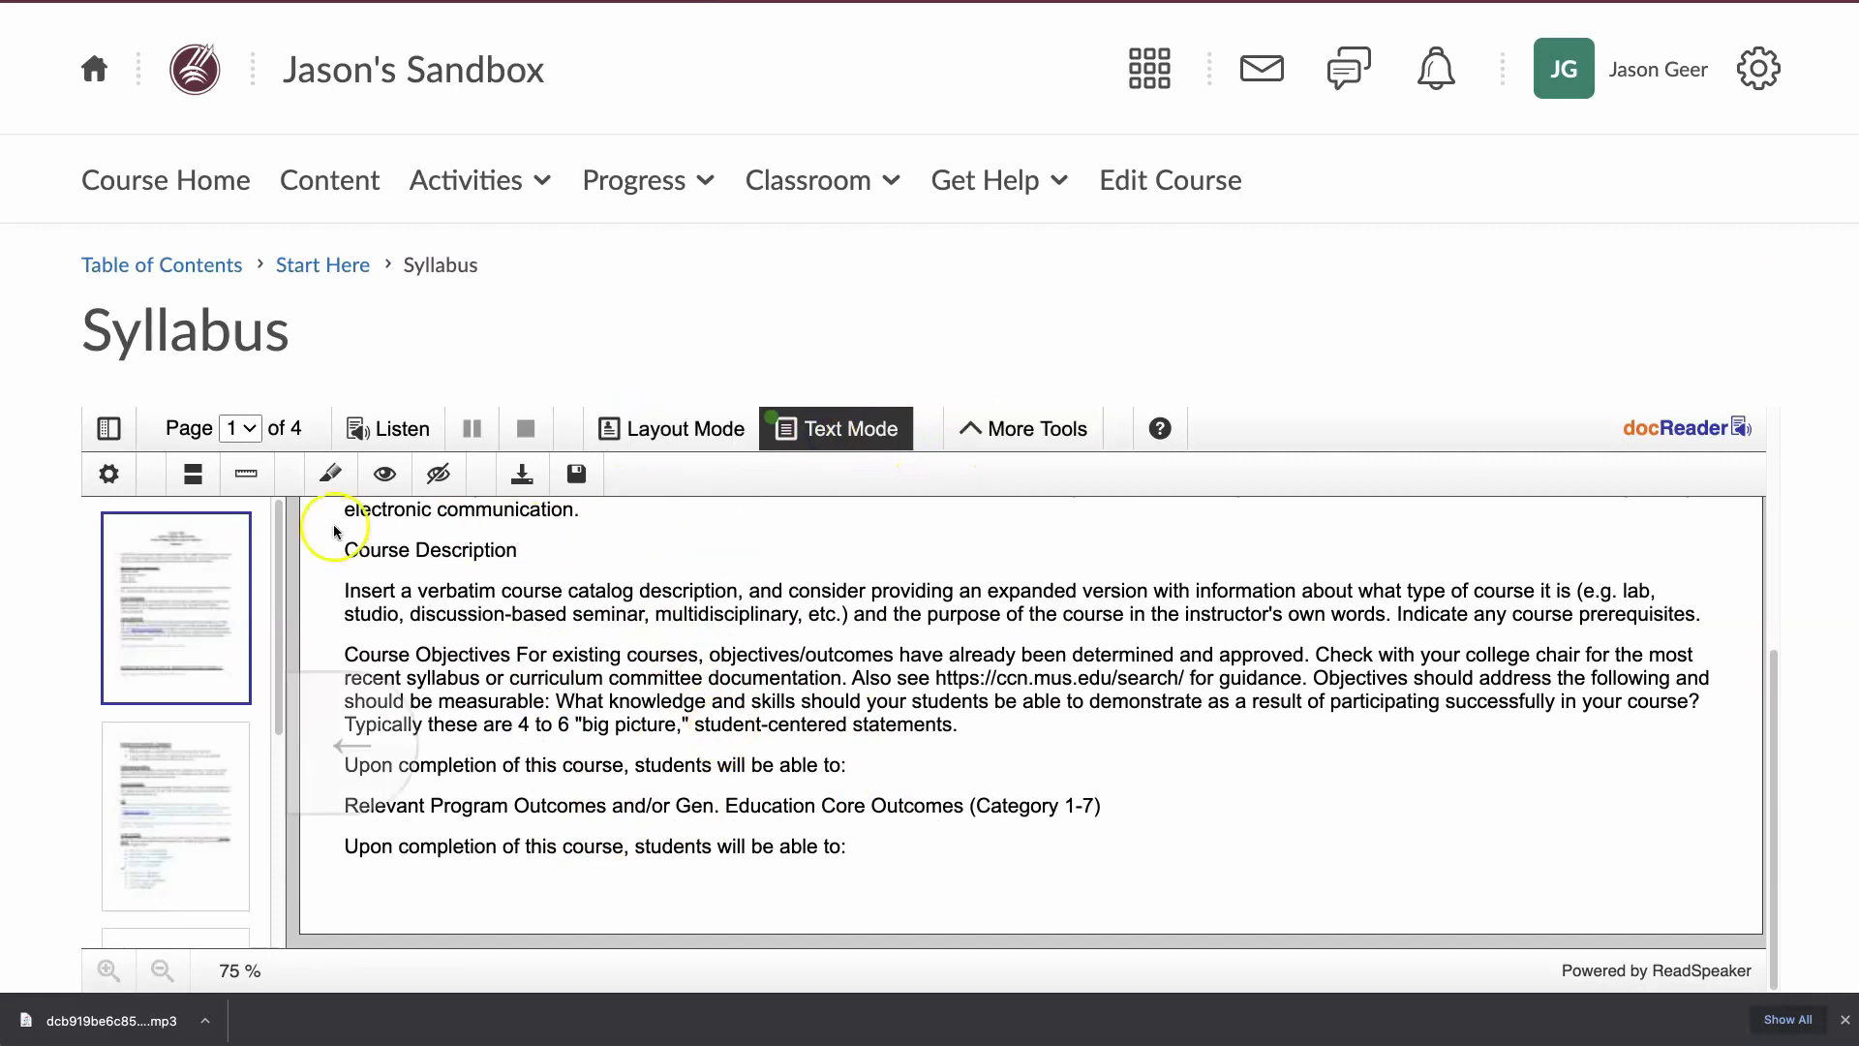
pyautogui.click(106, 475)
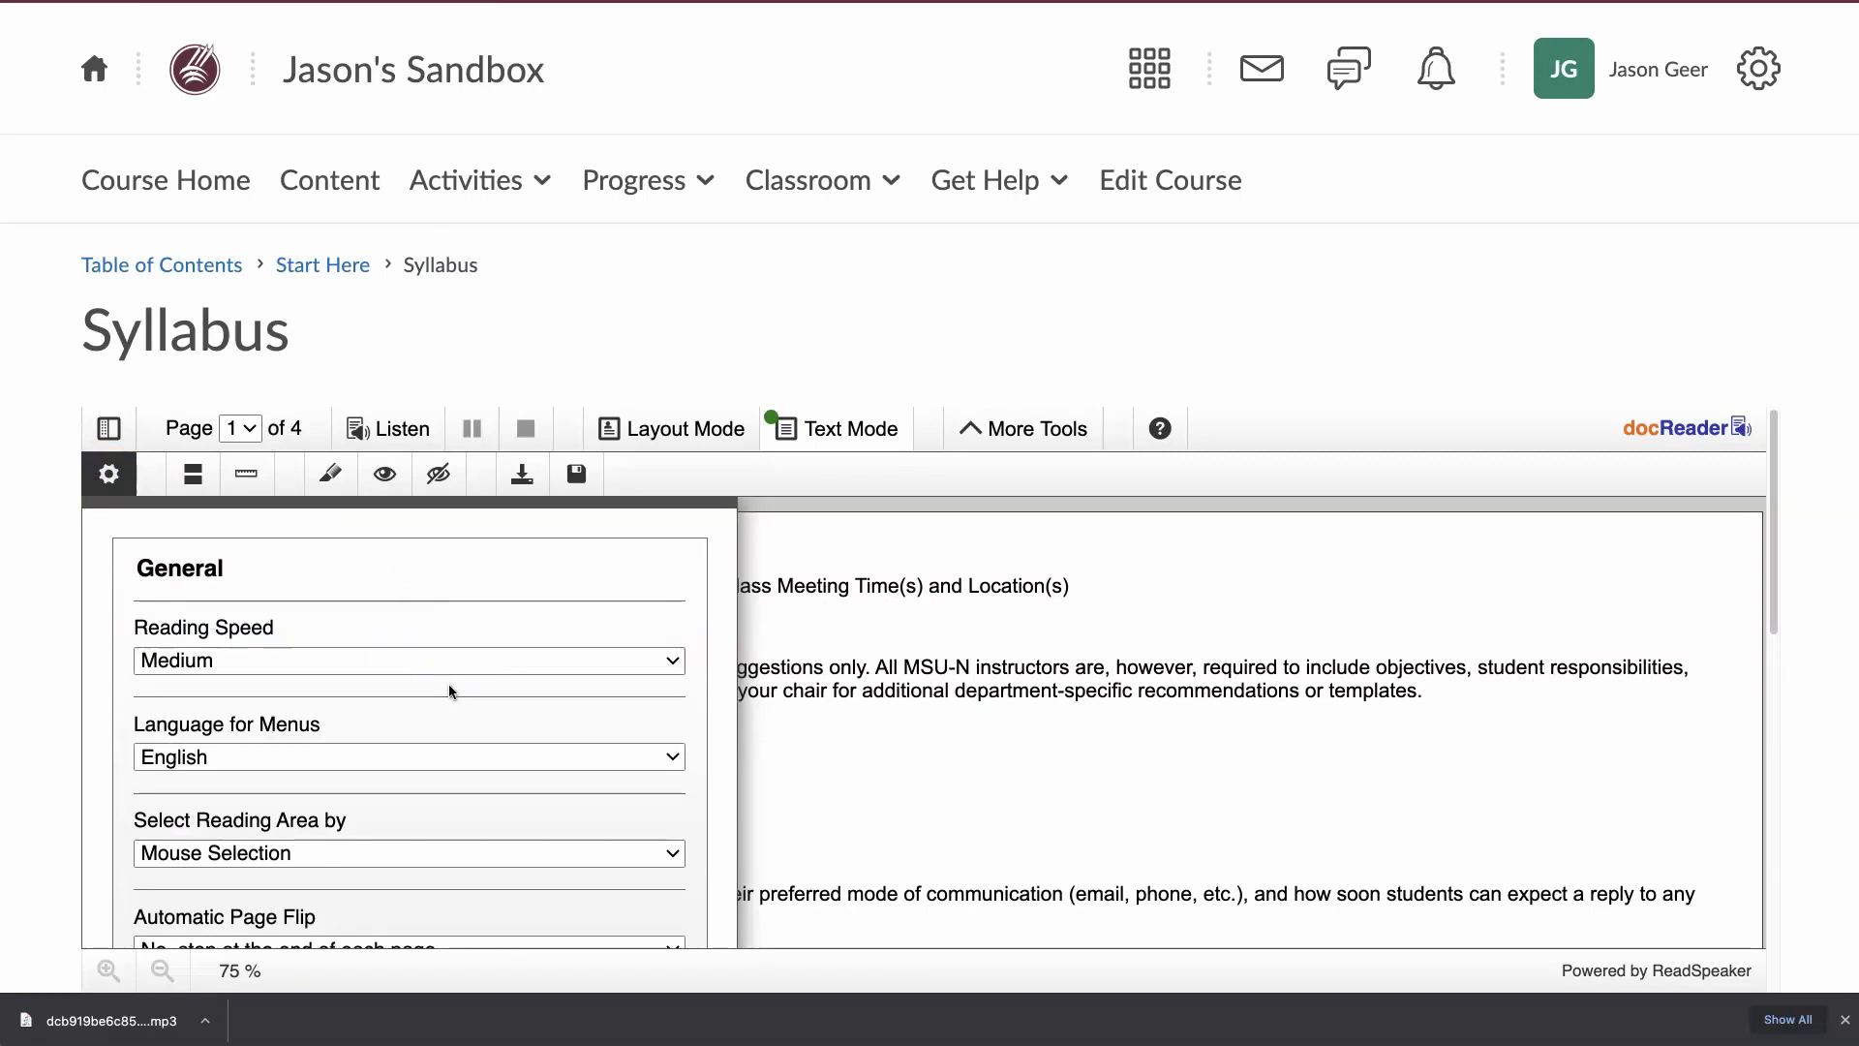
pyautogui.scroll(-3, 450, 689)
pyautogui.scroll(-5, 449, 683)
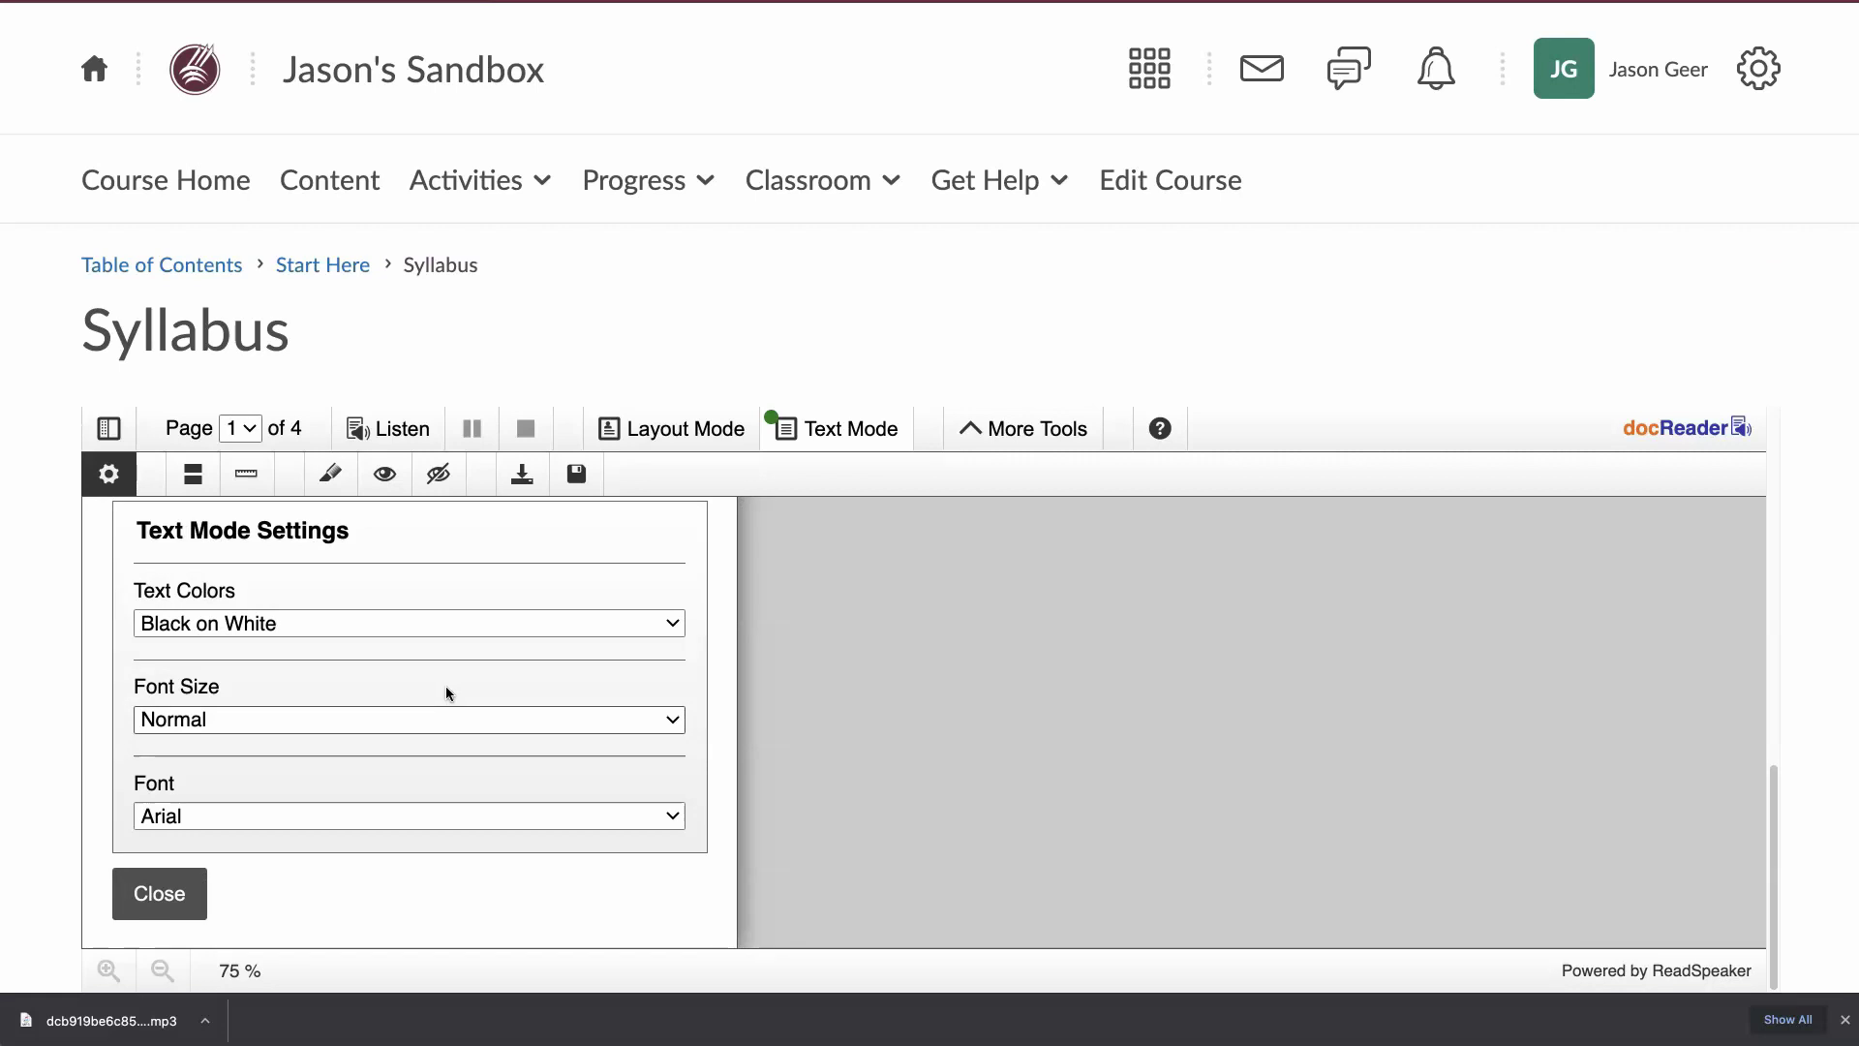
pyautogui.click(437, 620)
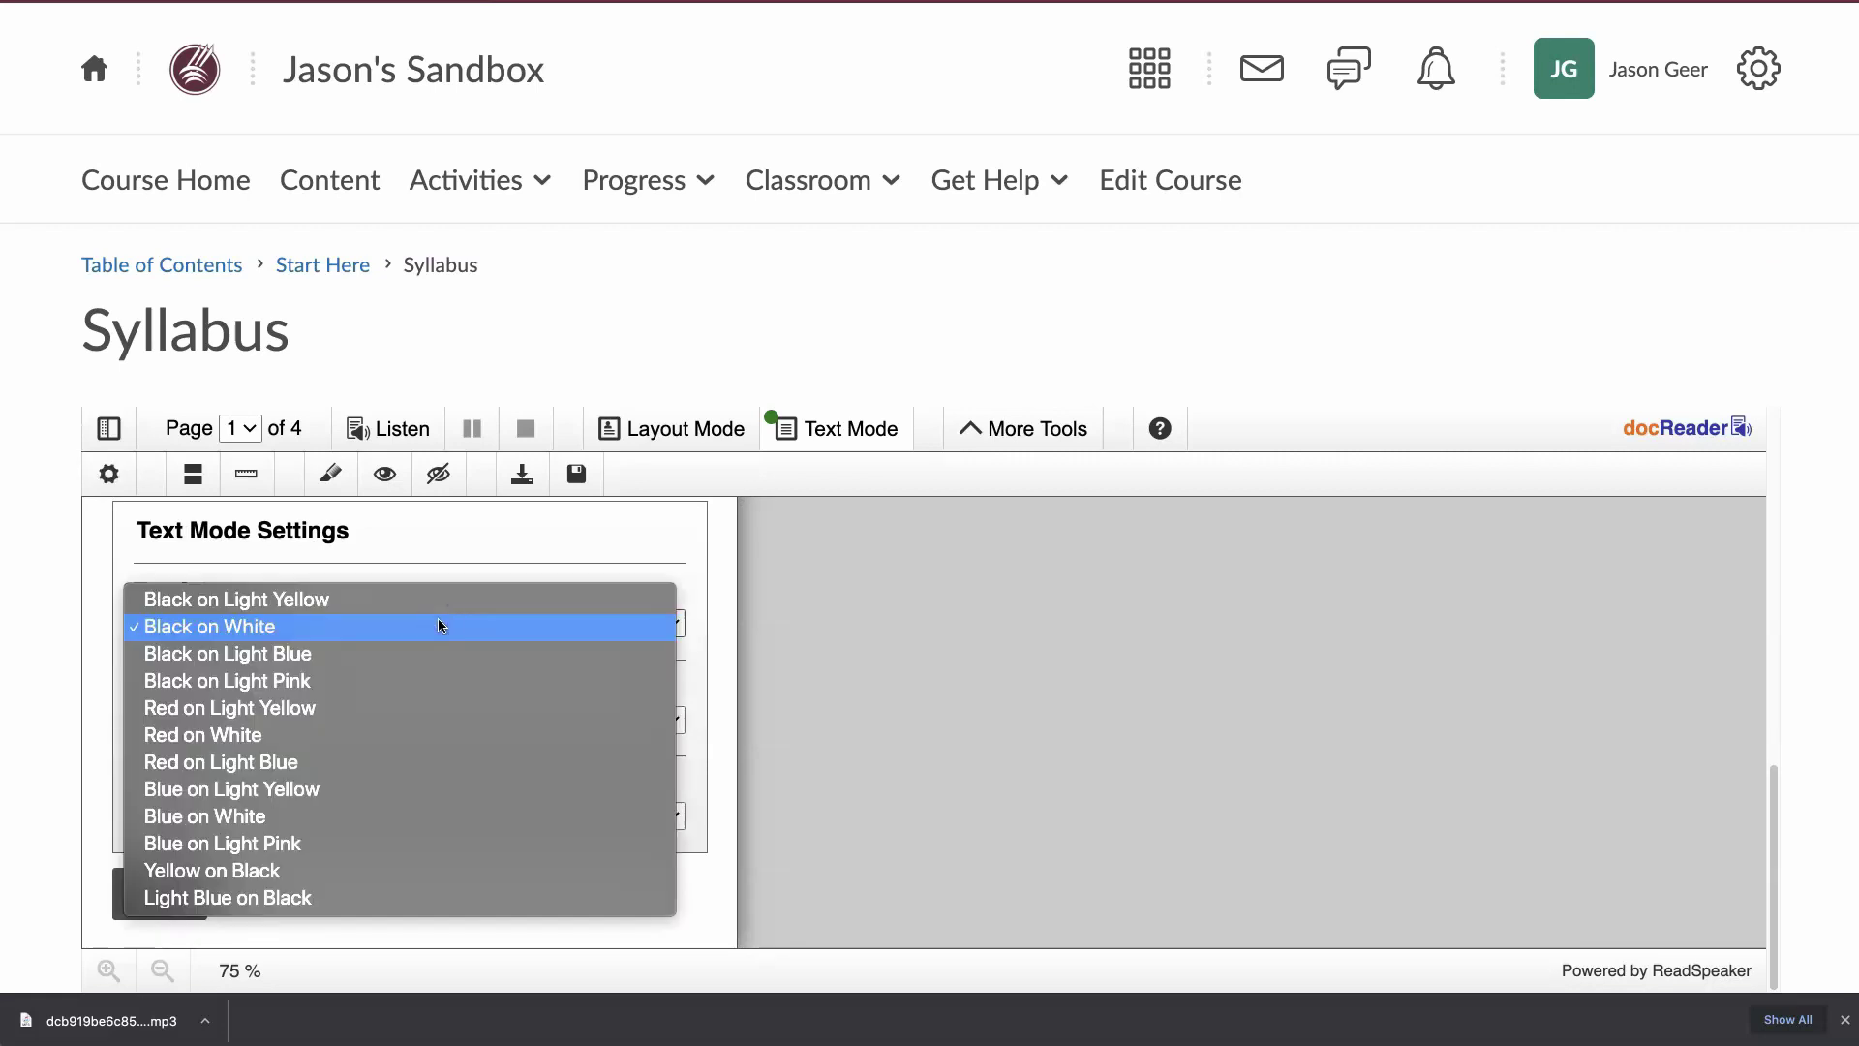
pyautogui.click(430, 898)
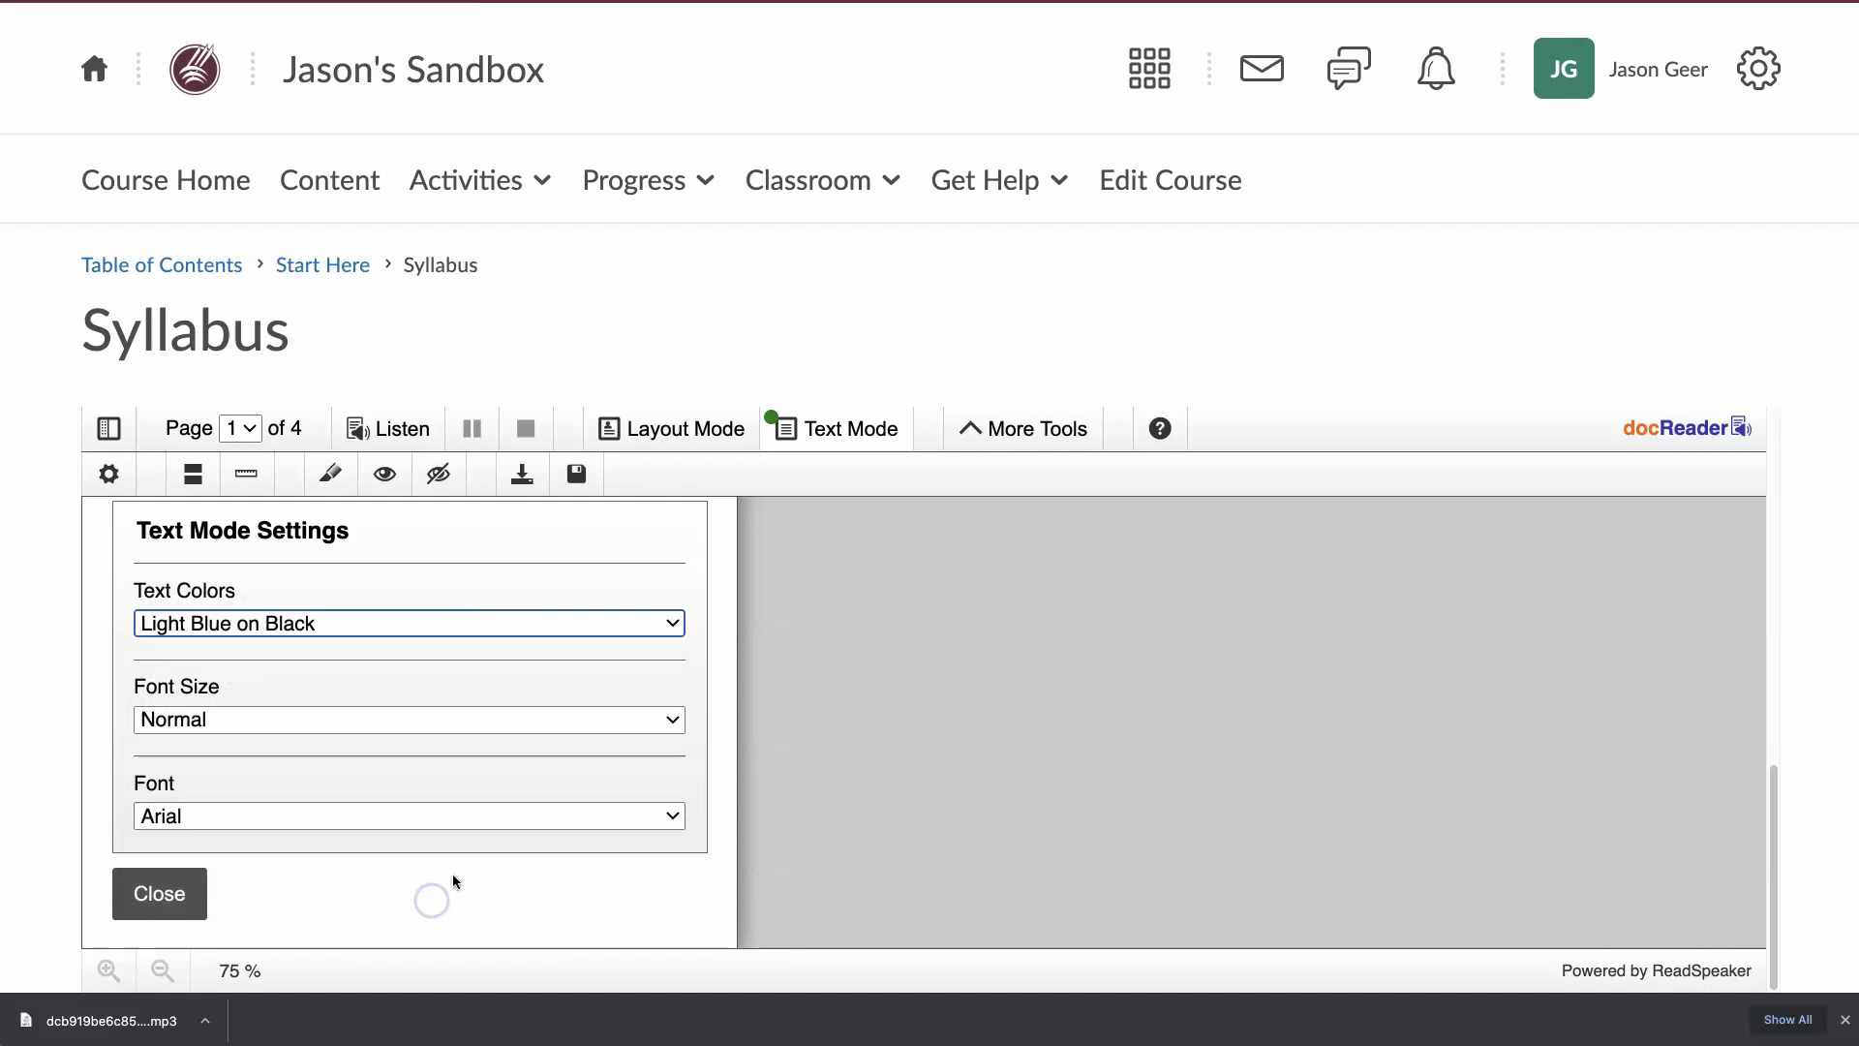
# Keep font size Normal and change the text colours to Blue on Light Yellow
pyautogui.click(283, 718)
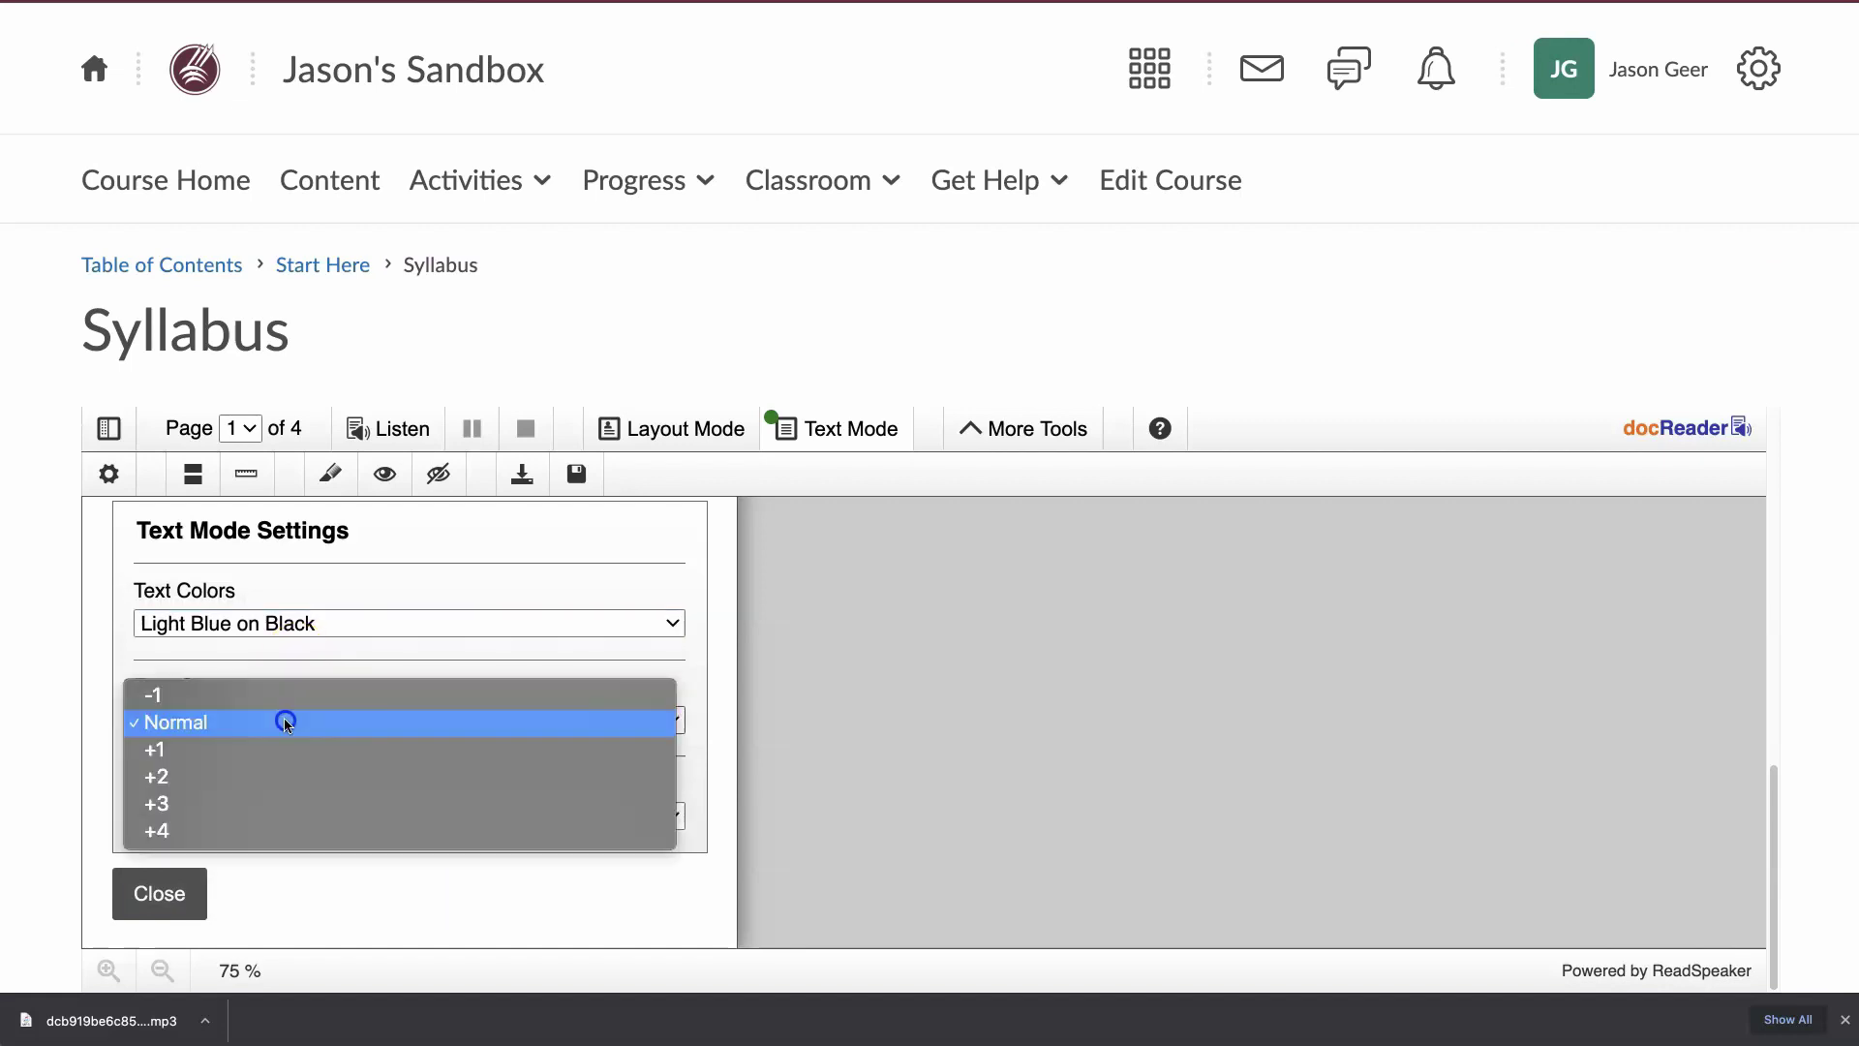
pyautogui.click(333, 649)
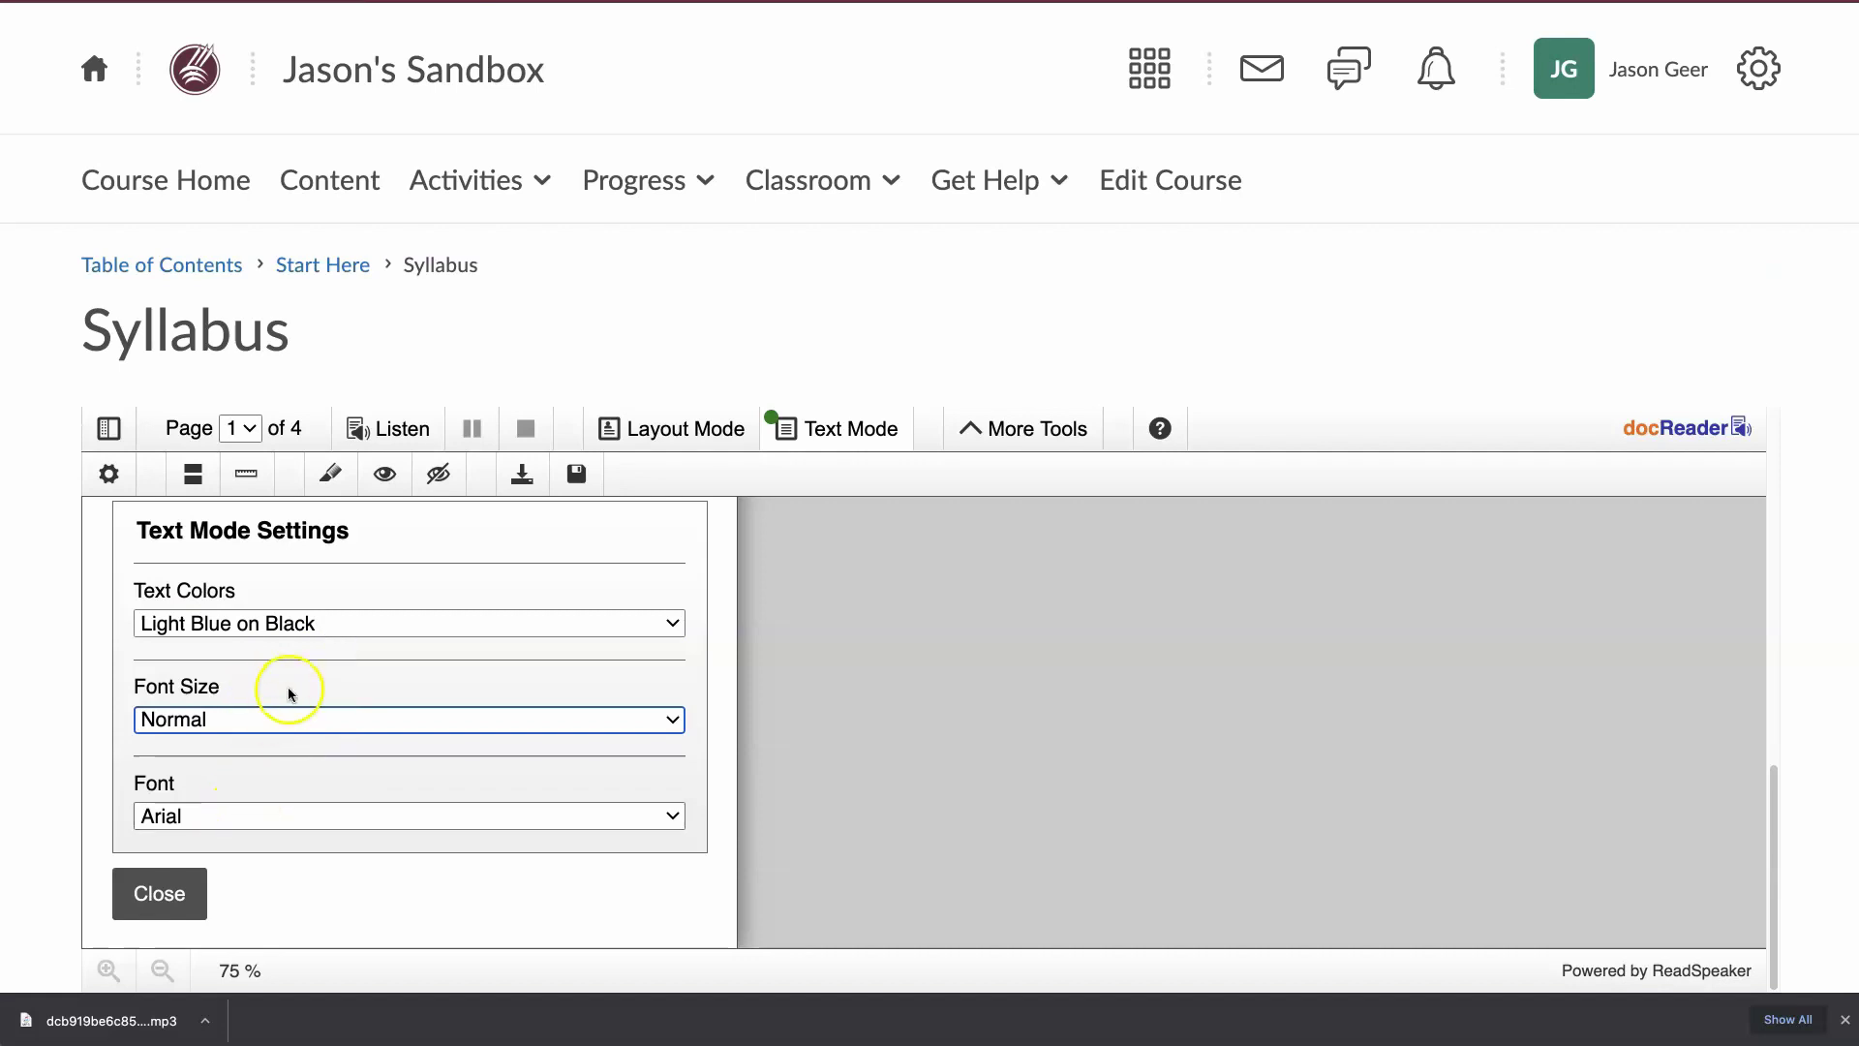
pyautogui.scroll(2, 288, 687)
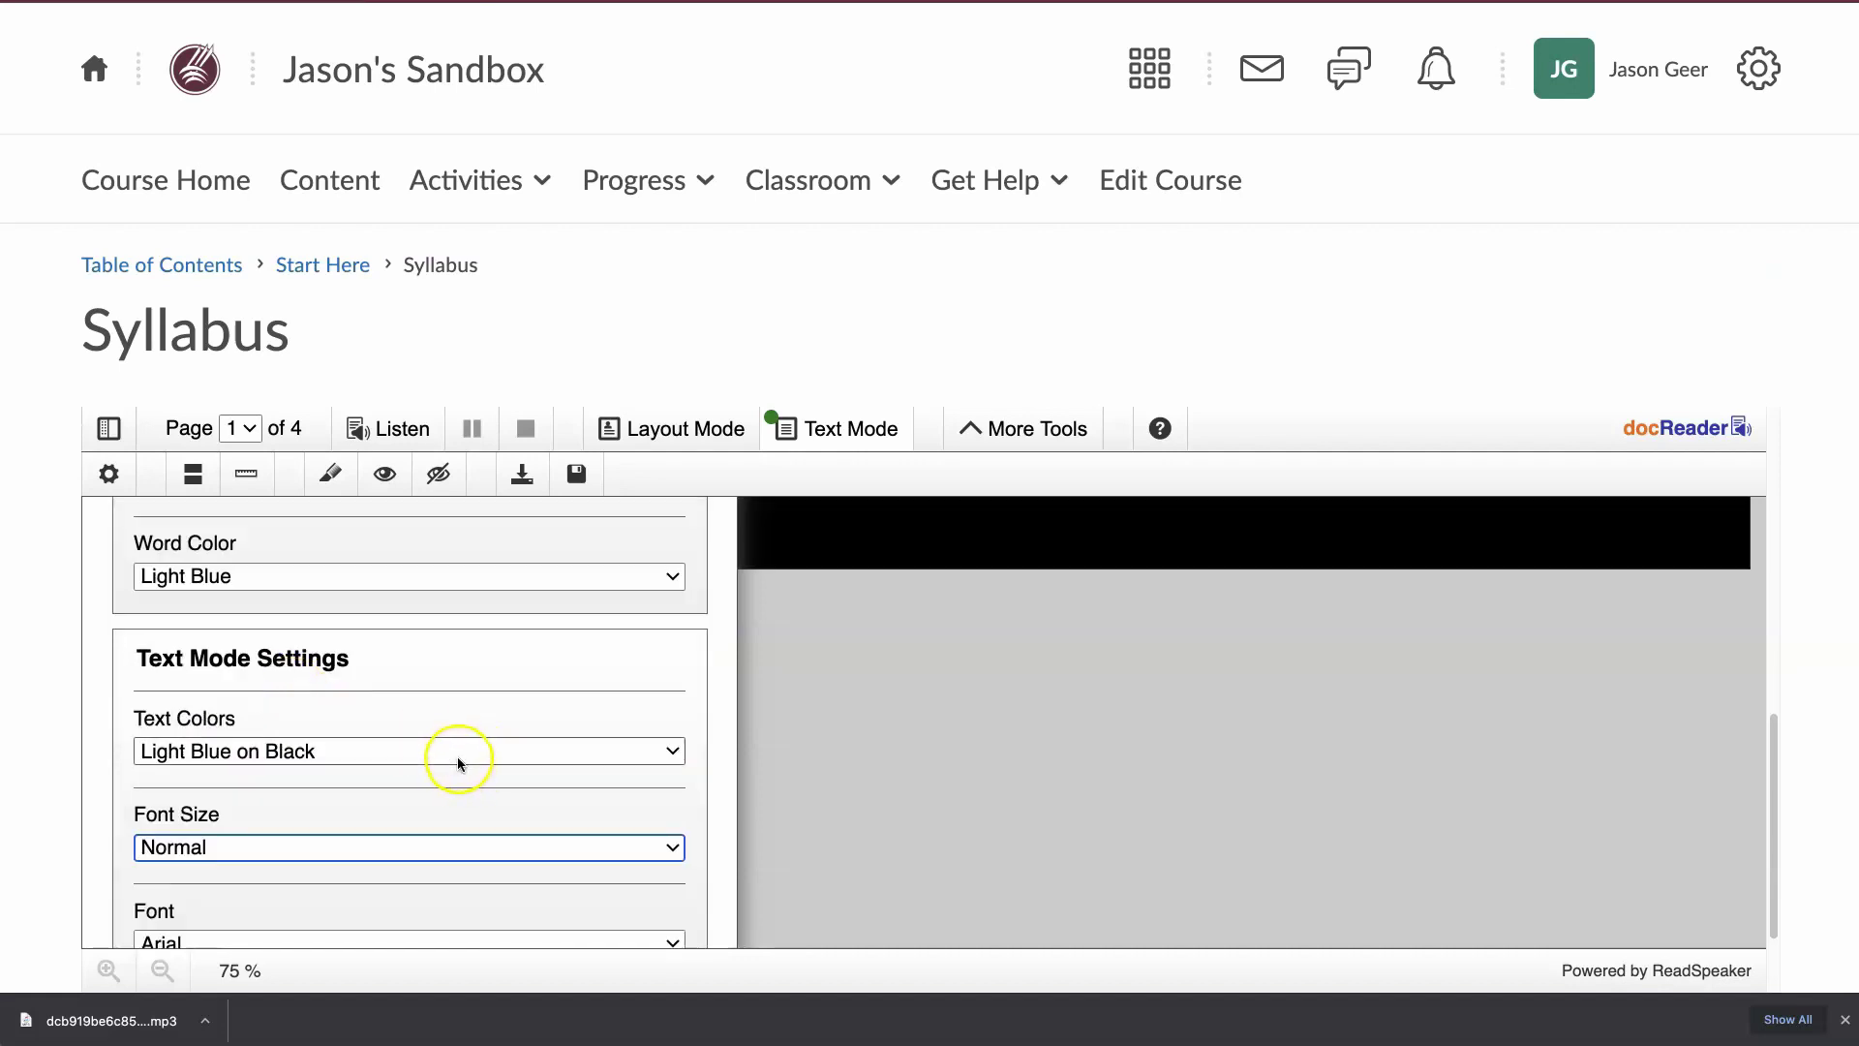
pyautogui.click(288, 754)
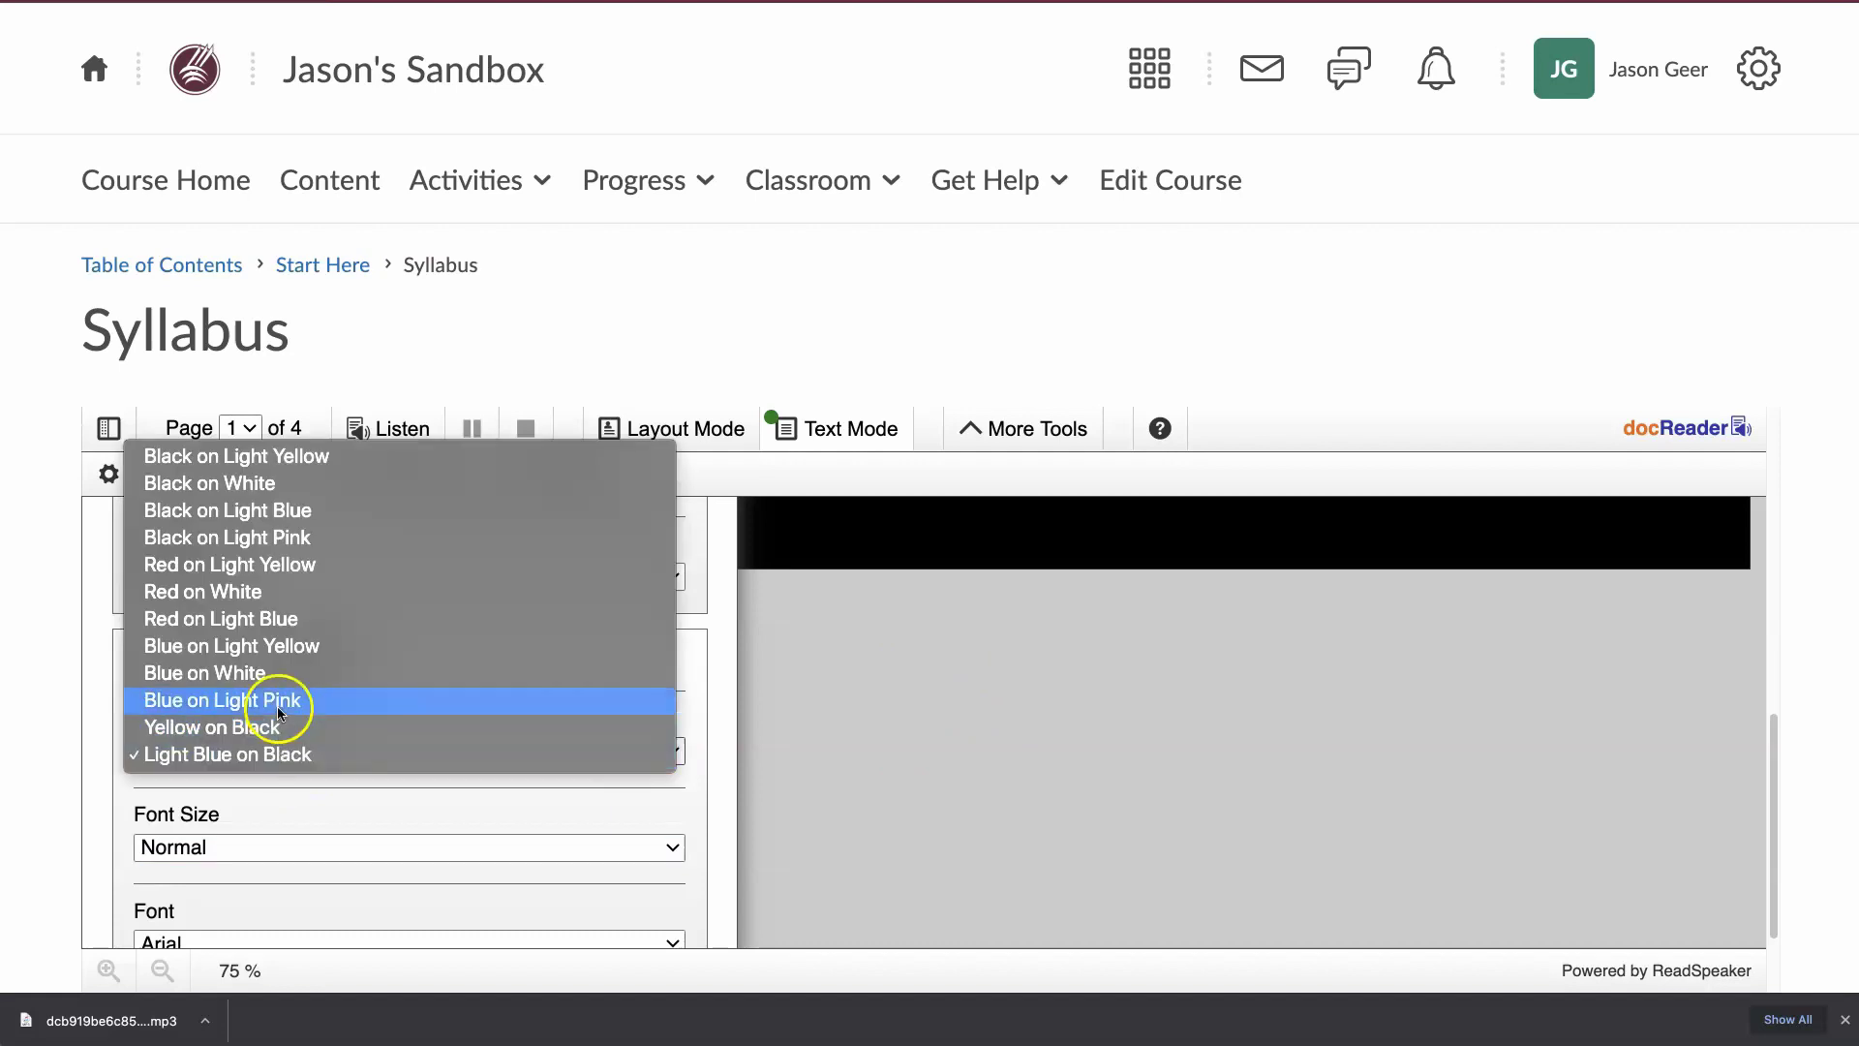
pyautogui.click(289, 646)
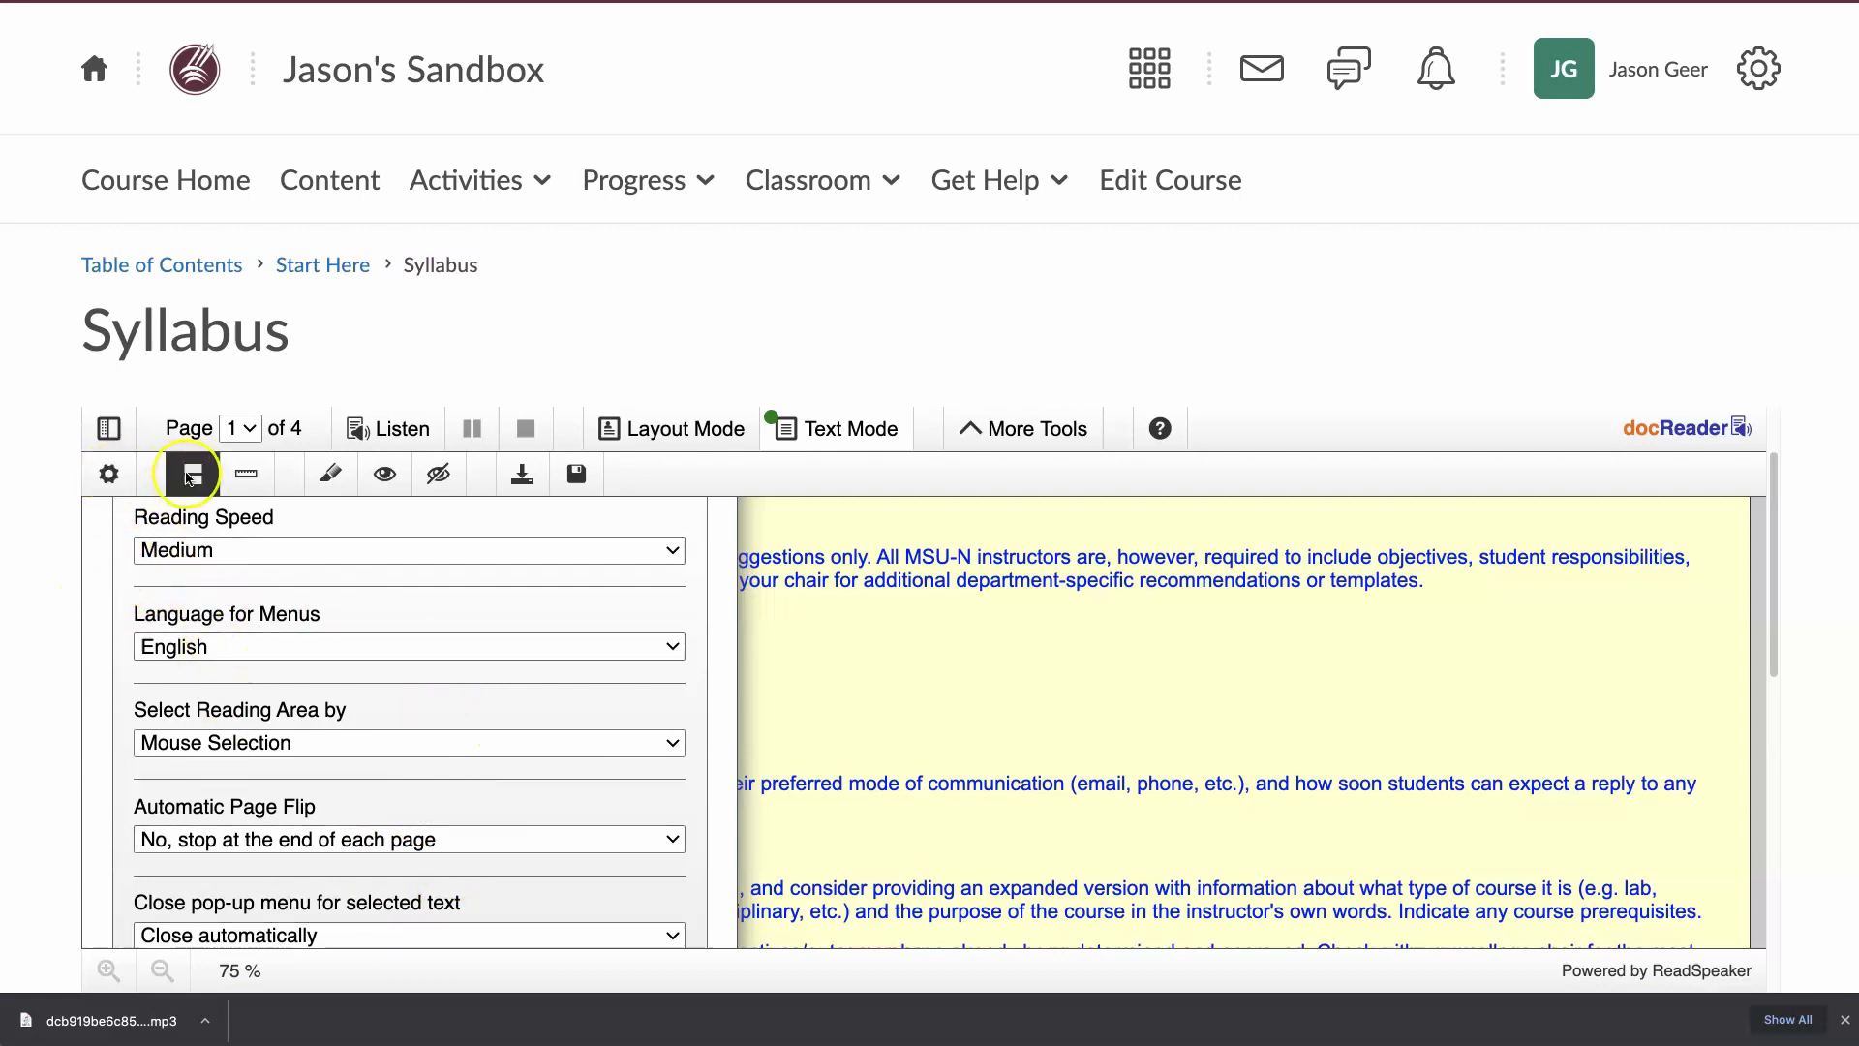
# Restore Black on White text colours and close the reader settings
pyautogui.scroll(-5, 406, 678)
pyautogui.click(359, 765)
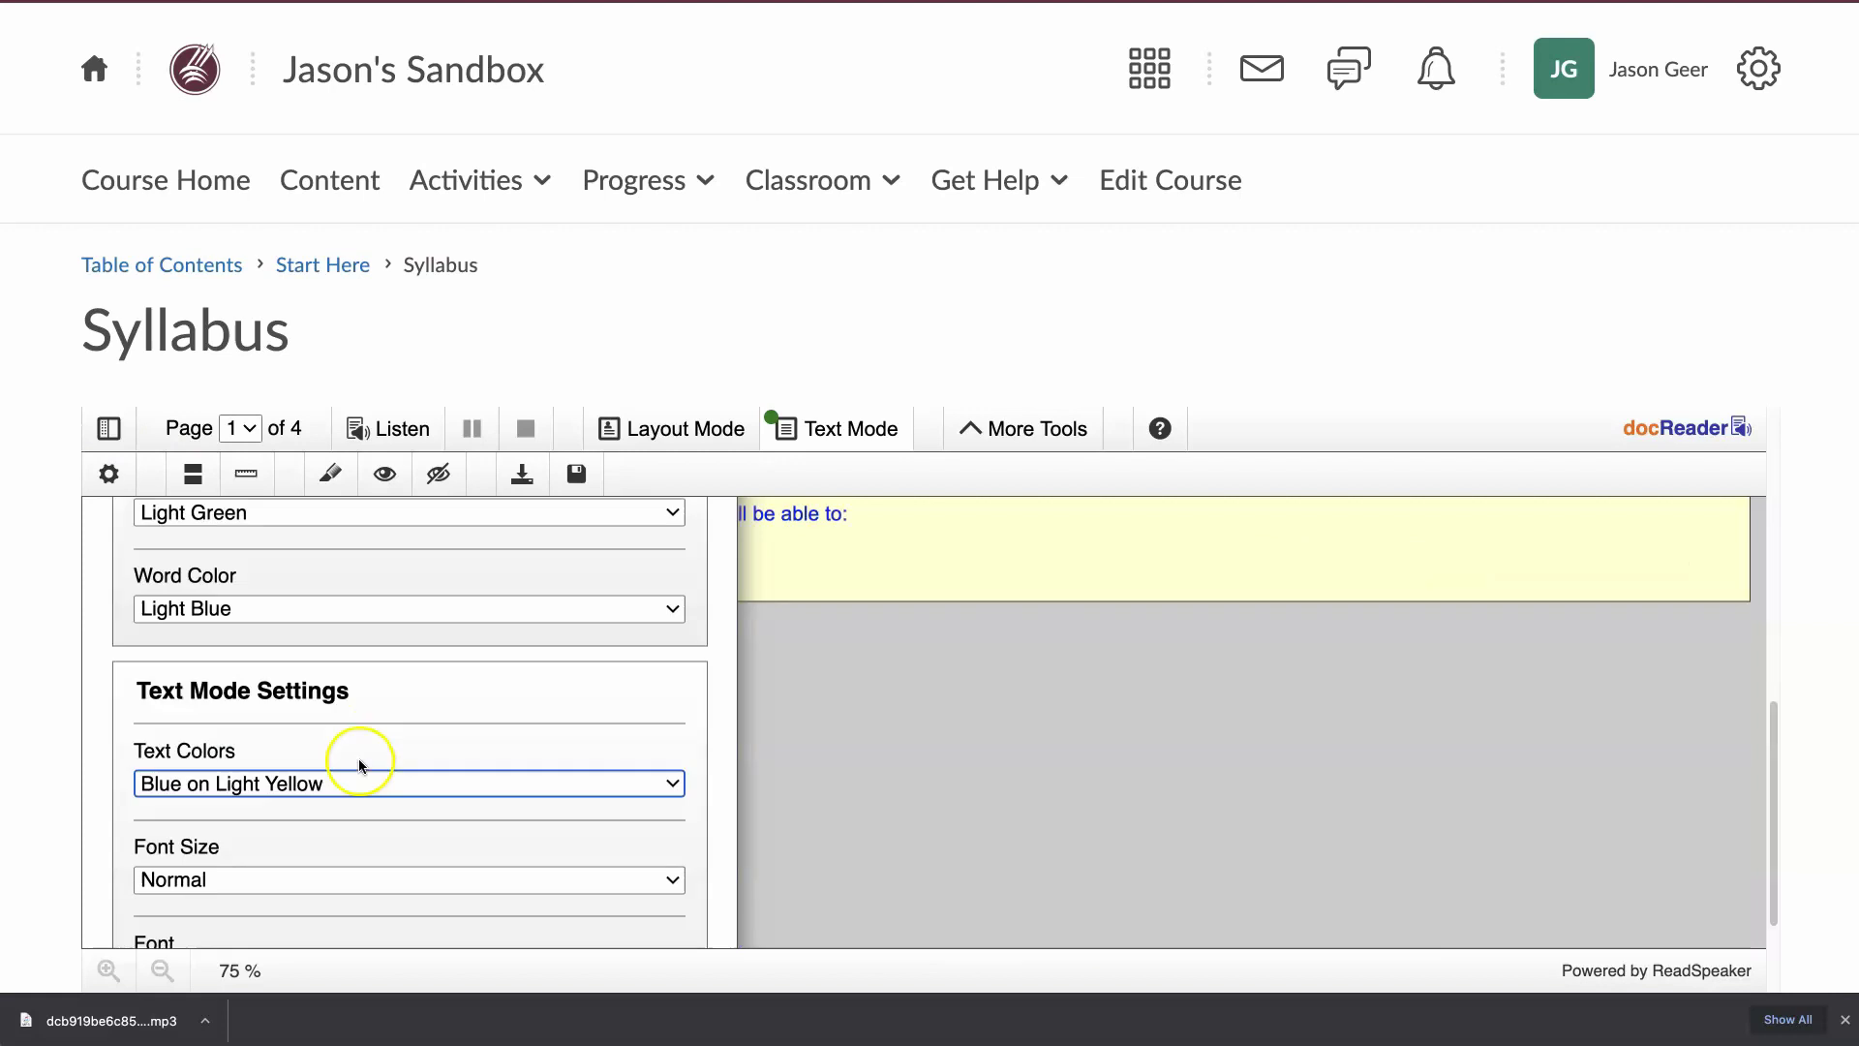
pyautogui.click(289, 783)
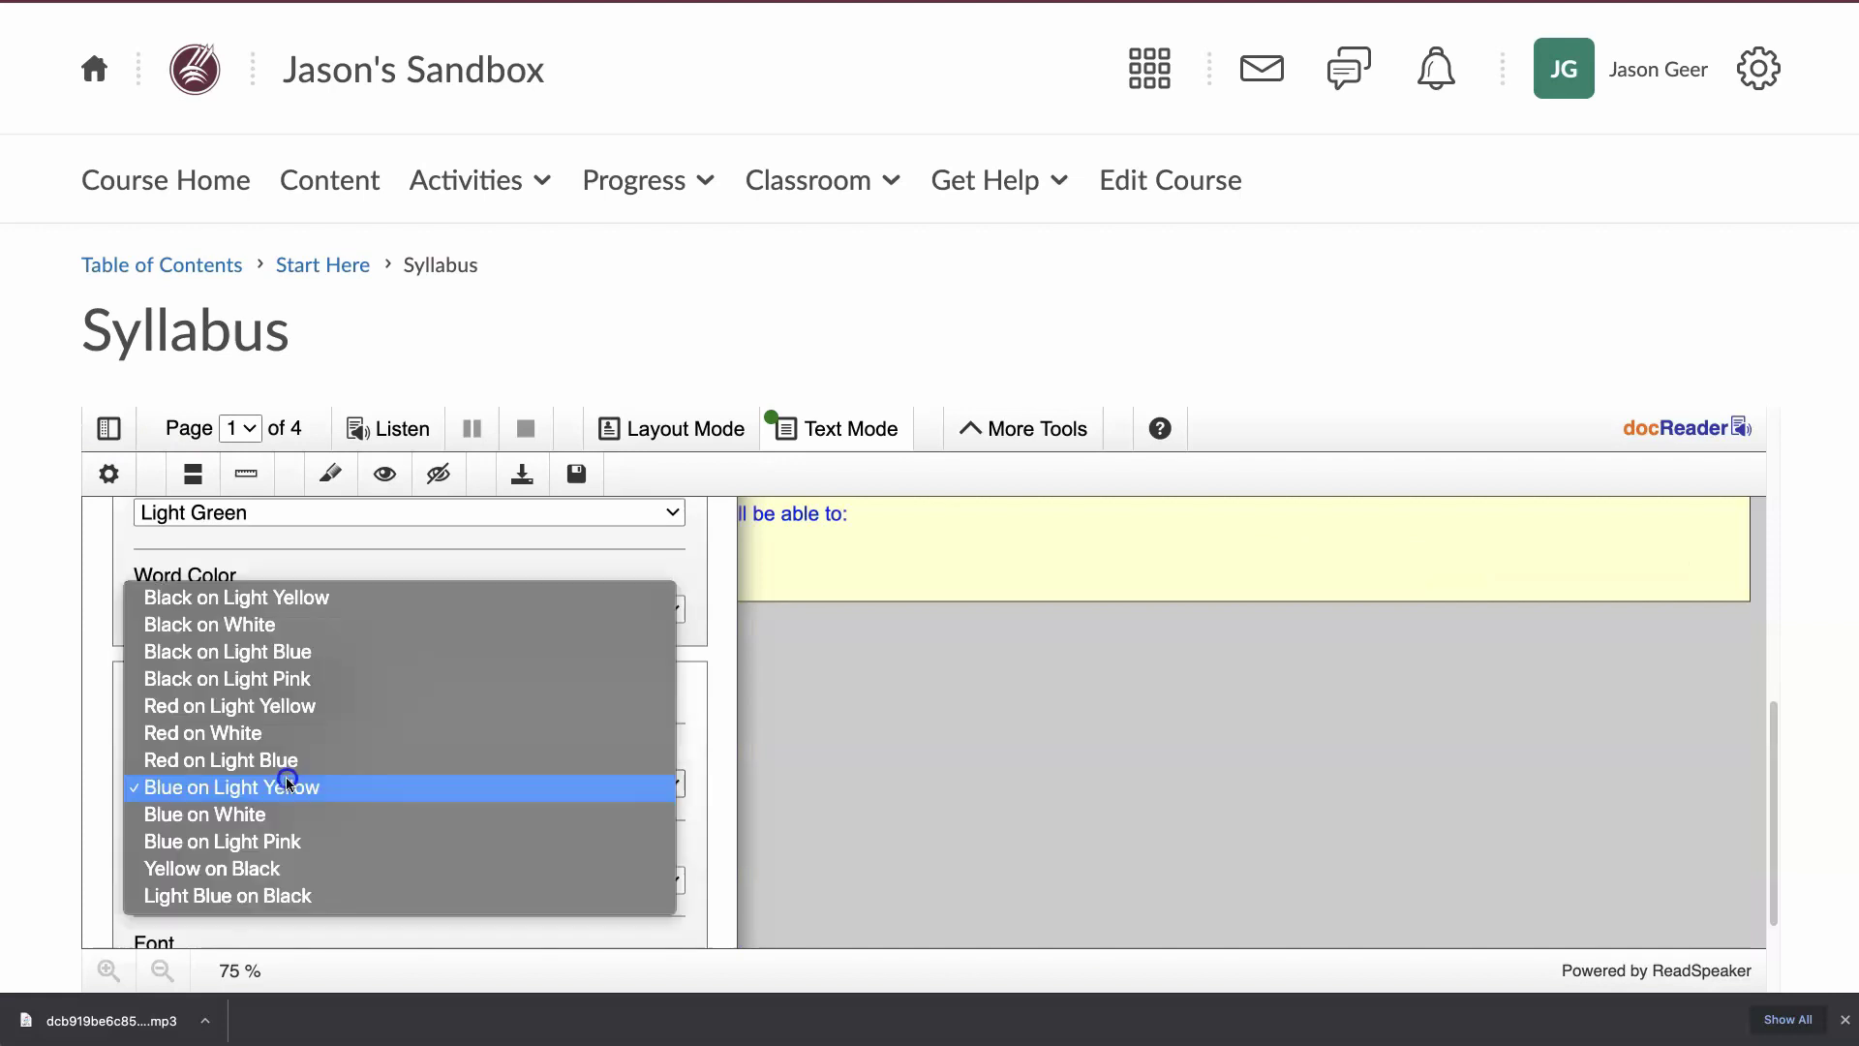
pyautogui.click(288, 624)
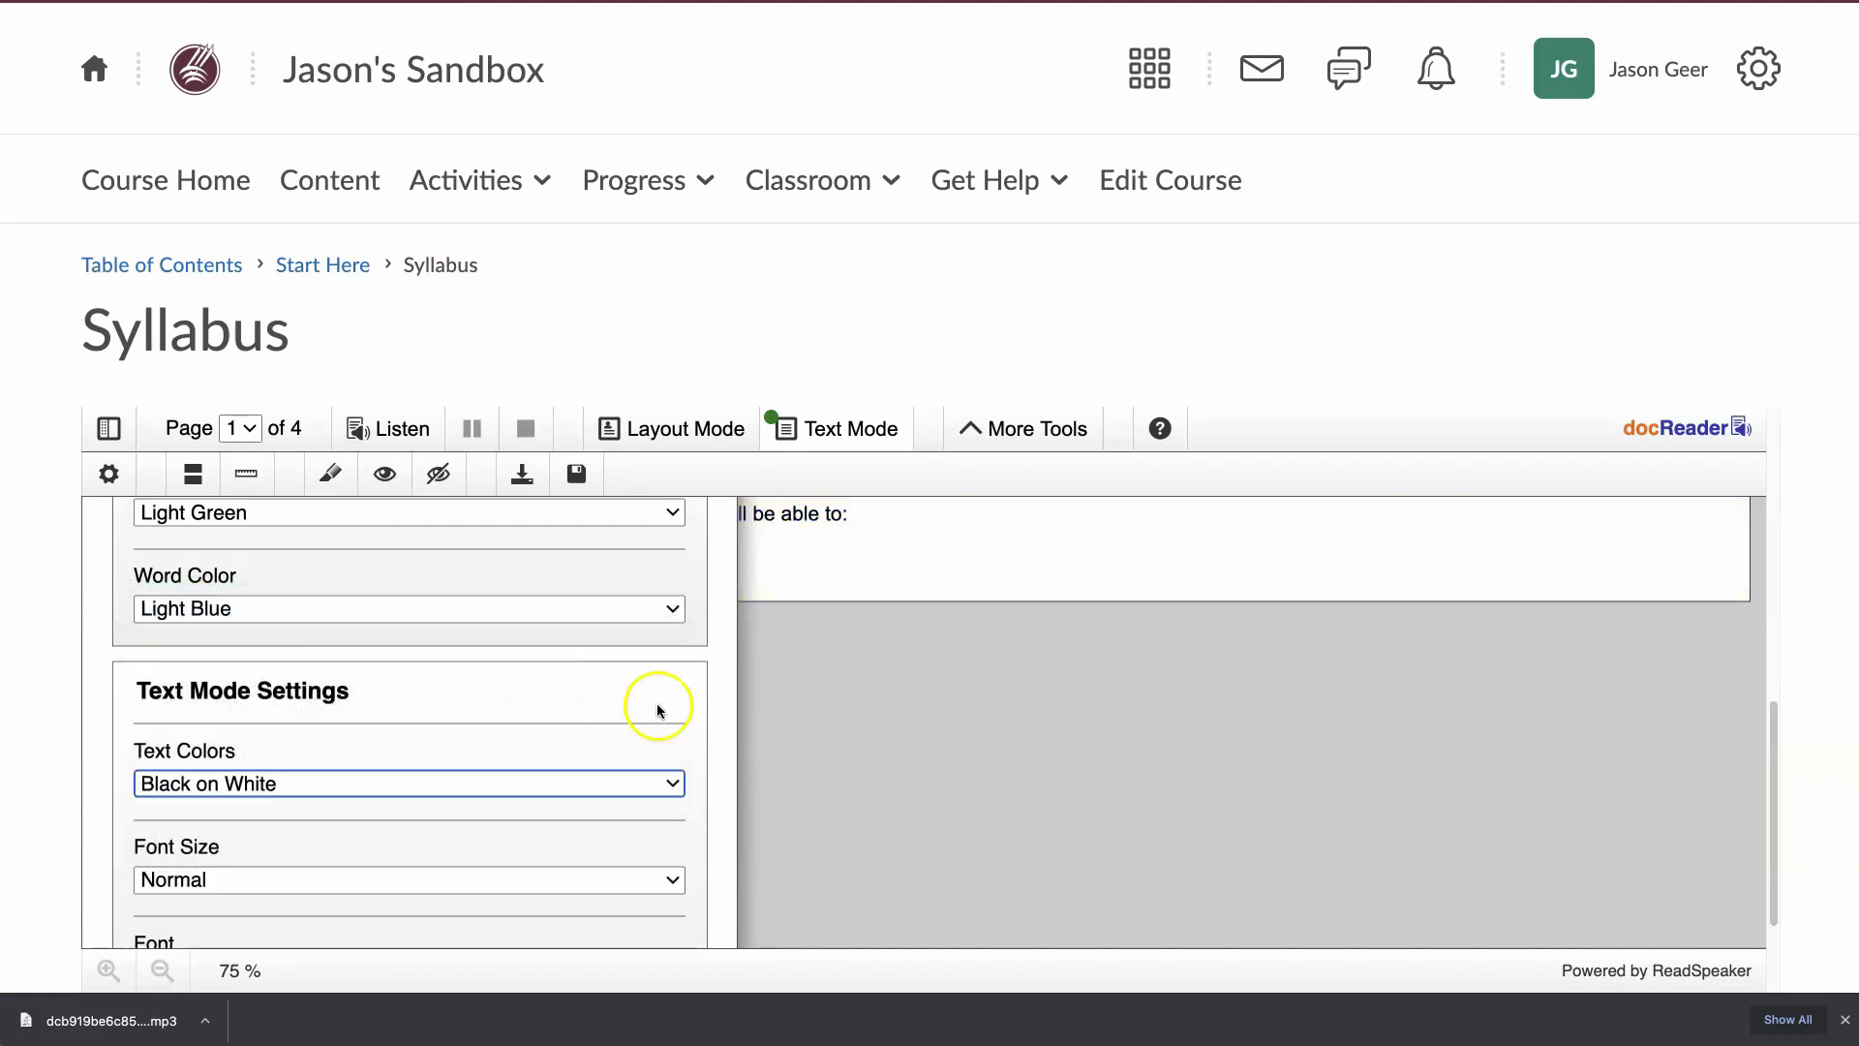
pyautogui.click(111, 475)
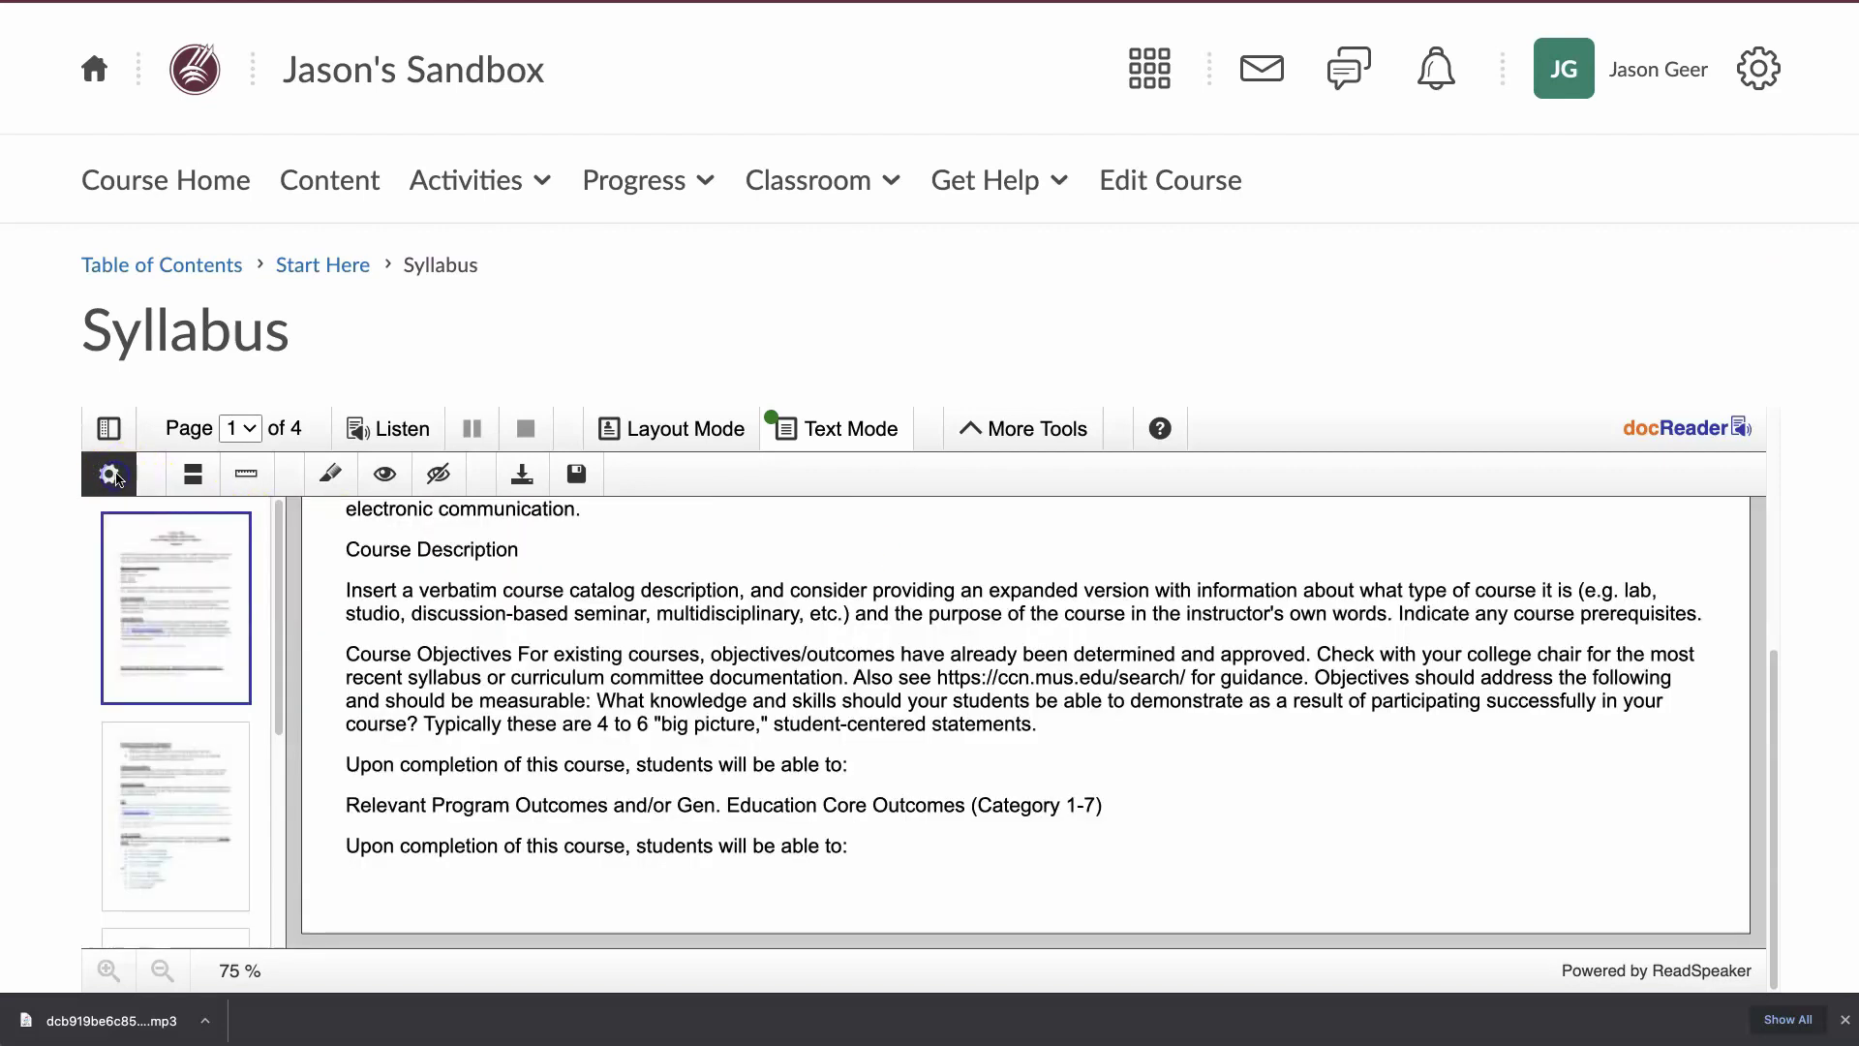
# Turn on the reading ruler, make its band thinner three times, then close it
pyautogui.click(193, 474)
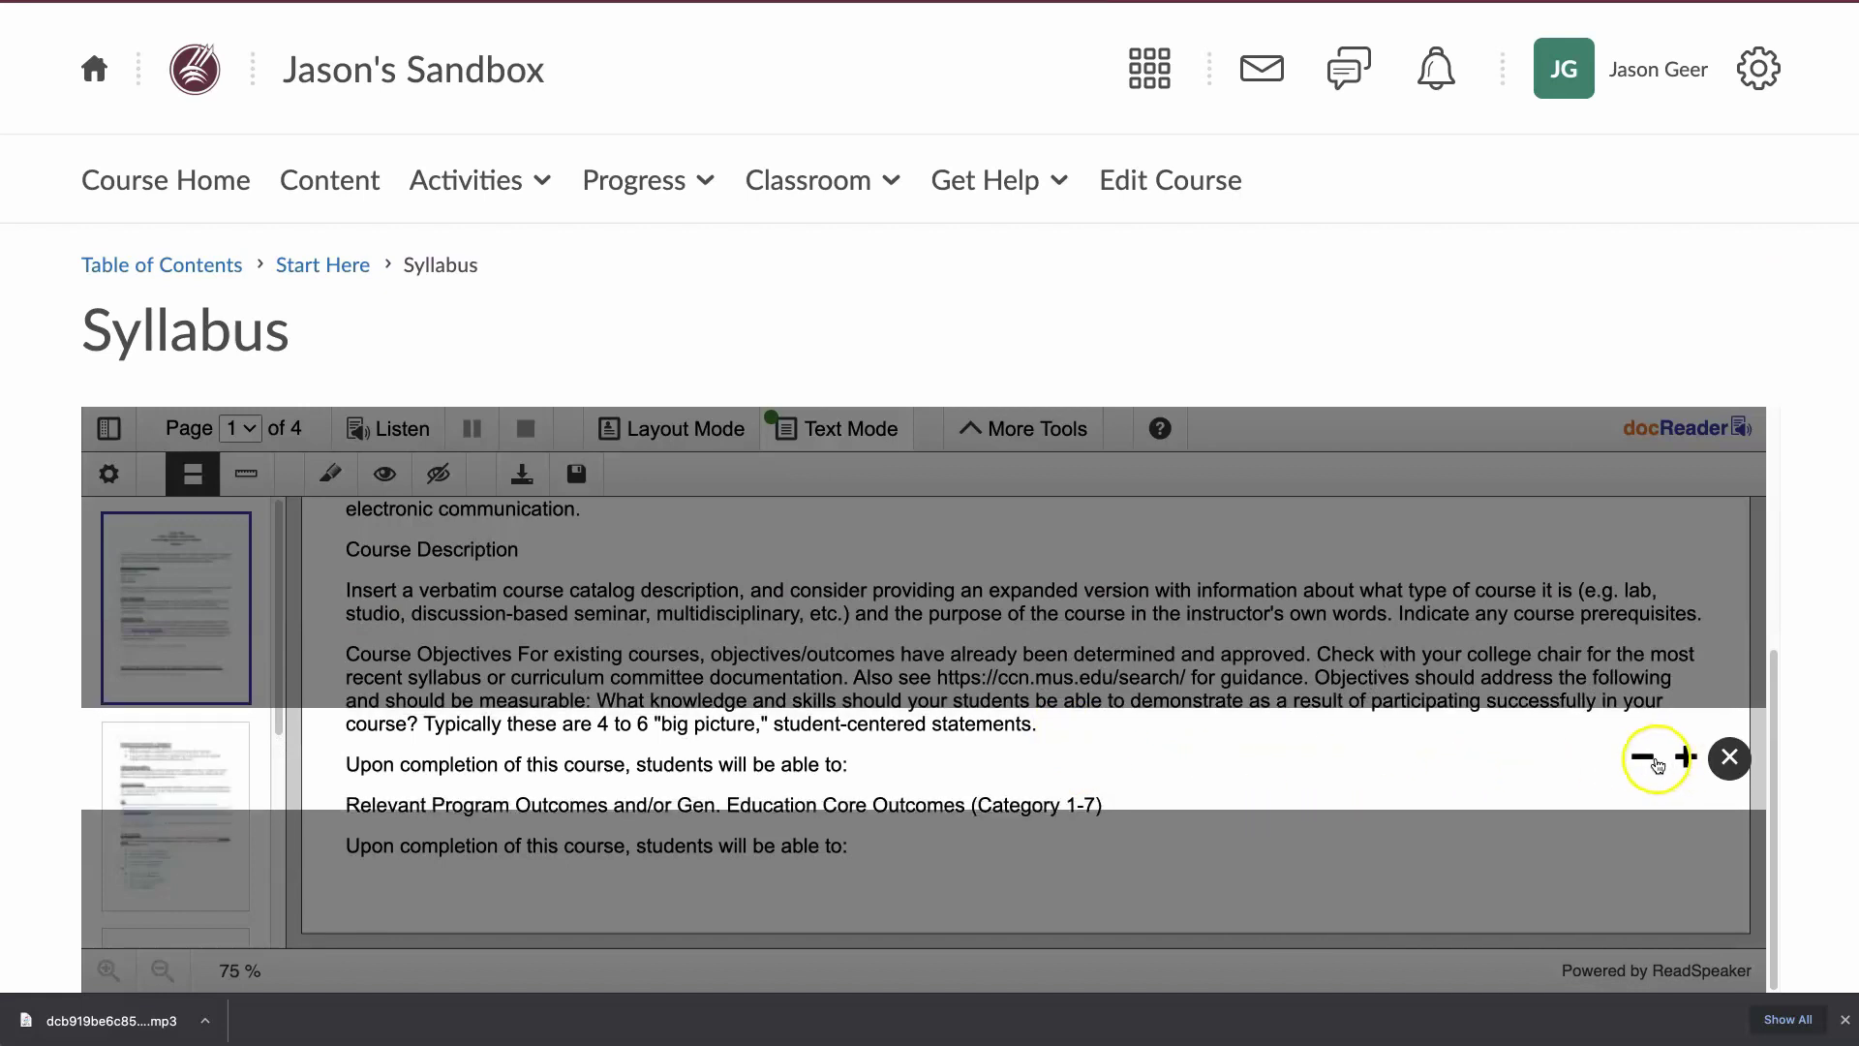
pyautogui.click(1651, 764)
pyautogui.click(1648, 767)
pyautogui.click(1645, 770)
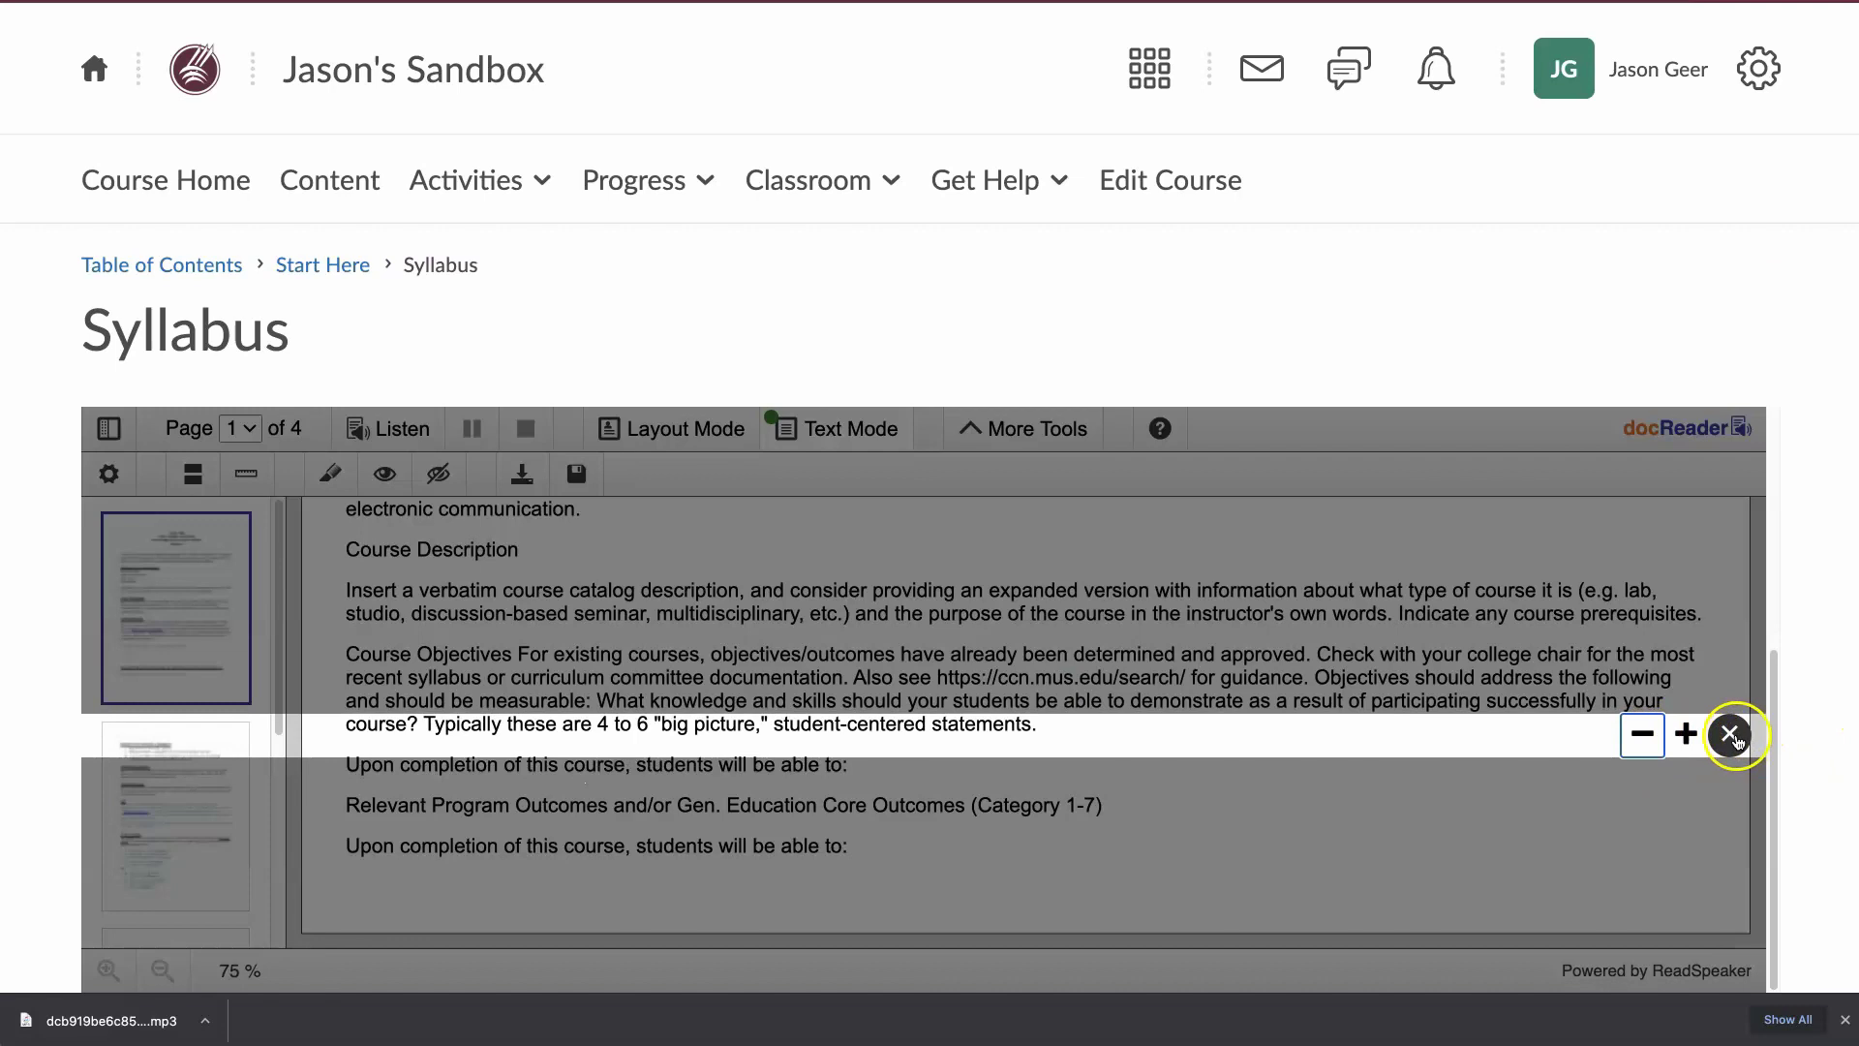
pyautogui.click(1730, 735)
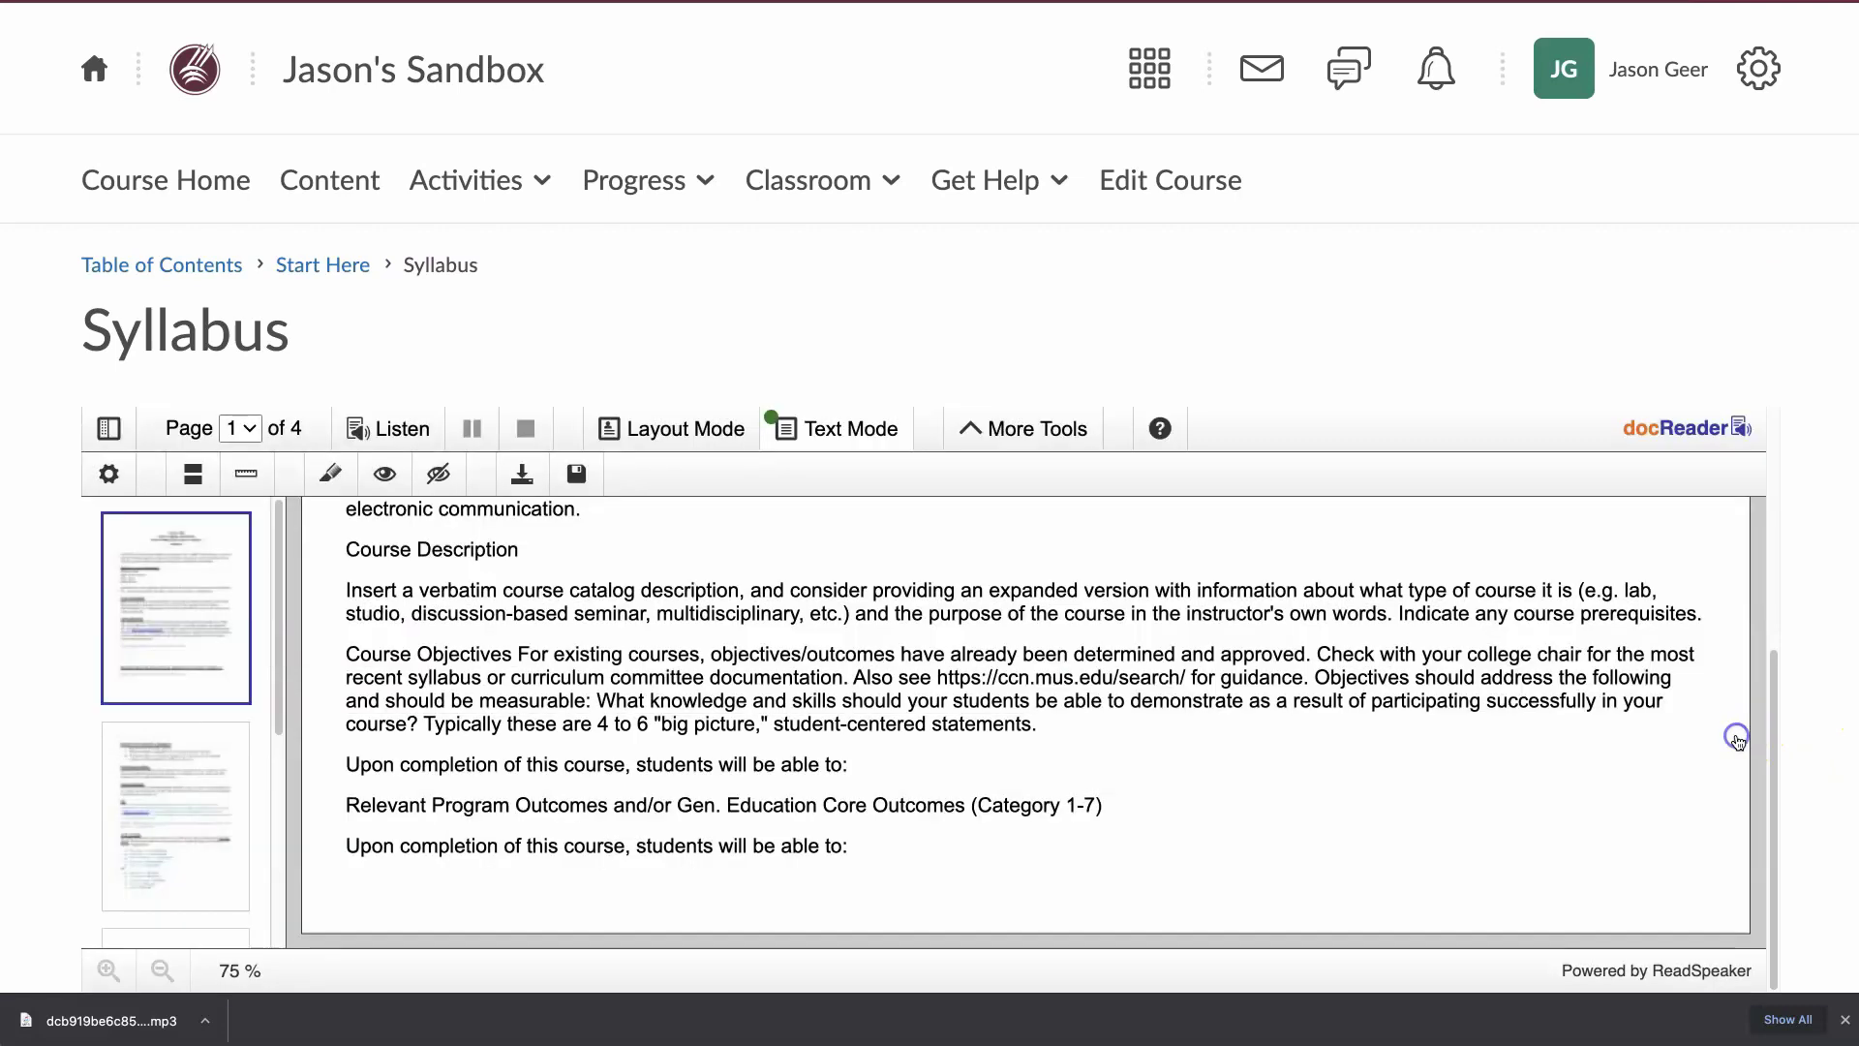
# Try the screen mask, adjusting its band height up and down, close it, and turn on the highlighter
pyautogui.click(243, 477)
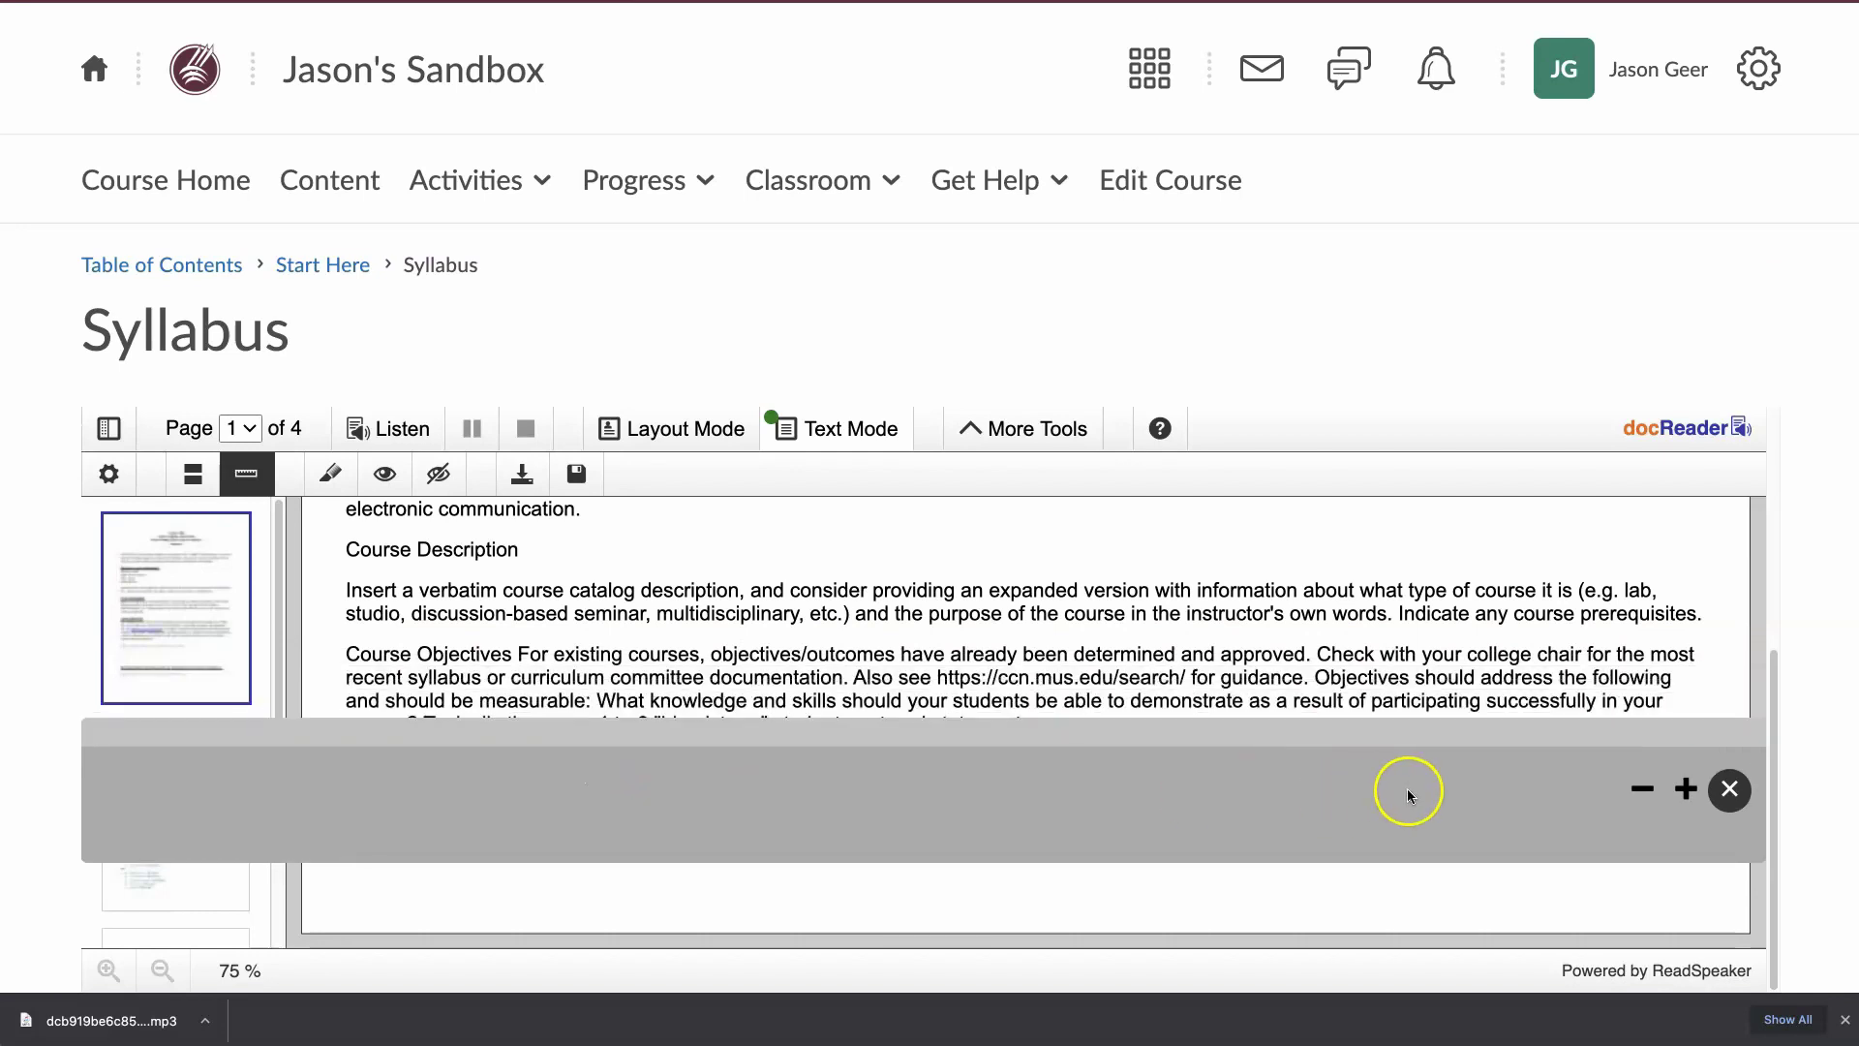
pyautogui.click(1685, 774)
pyautogui.click(1685, 775)
pyautogui.click(1685, 775)
pyautogui.click(1637, 784)
pyautogui.click(1636, 785)
pyautogui.click(1636, 784)
pyautogui.click(1729, 783)
pyautogui.click(327, 476)
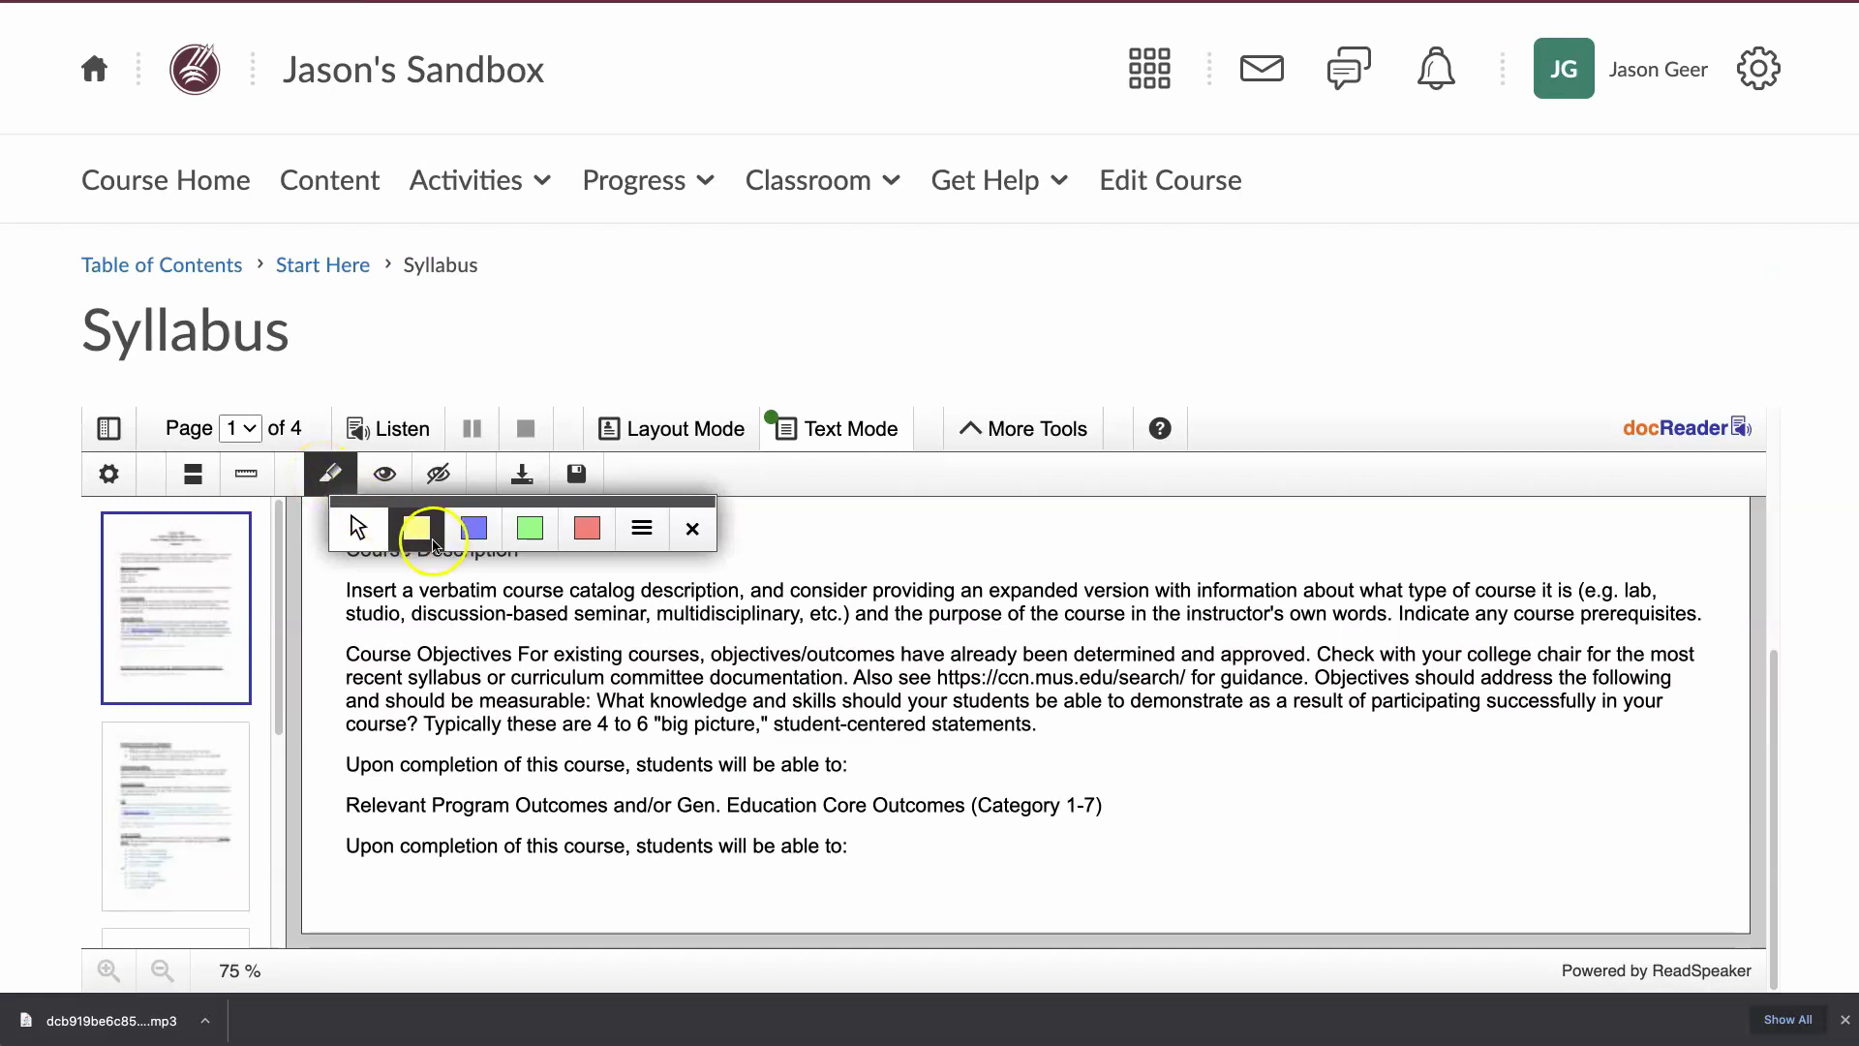
# Highlight the Course Description paragraph in yellow and Course Objectives in blue
pyautogui.click(411, 532)
pyautogui.click(341, 593)
pyautogui.moveTo(346, 588)
pyautogui.mouseDown()
pyautogui.moveTo(1013, 652)
pyautogui.moveTo(1628, 649)
pyautogui.mouseUp()
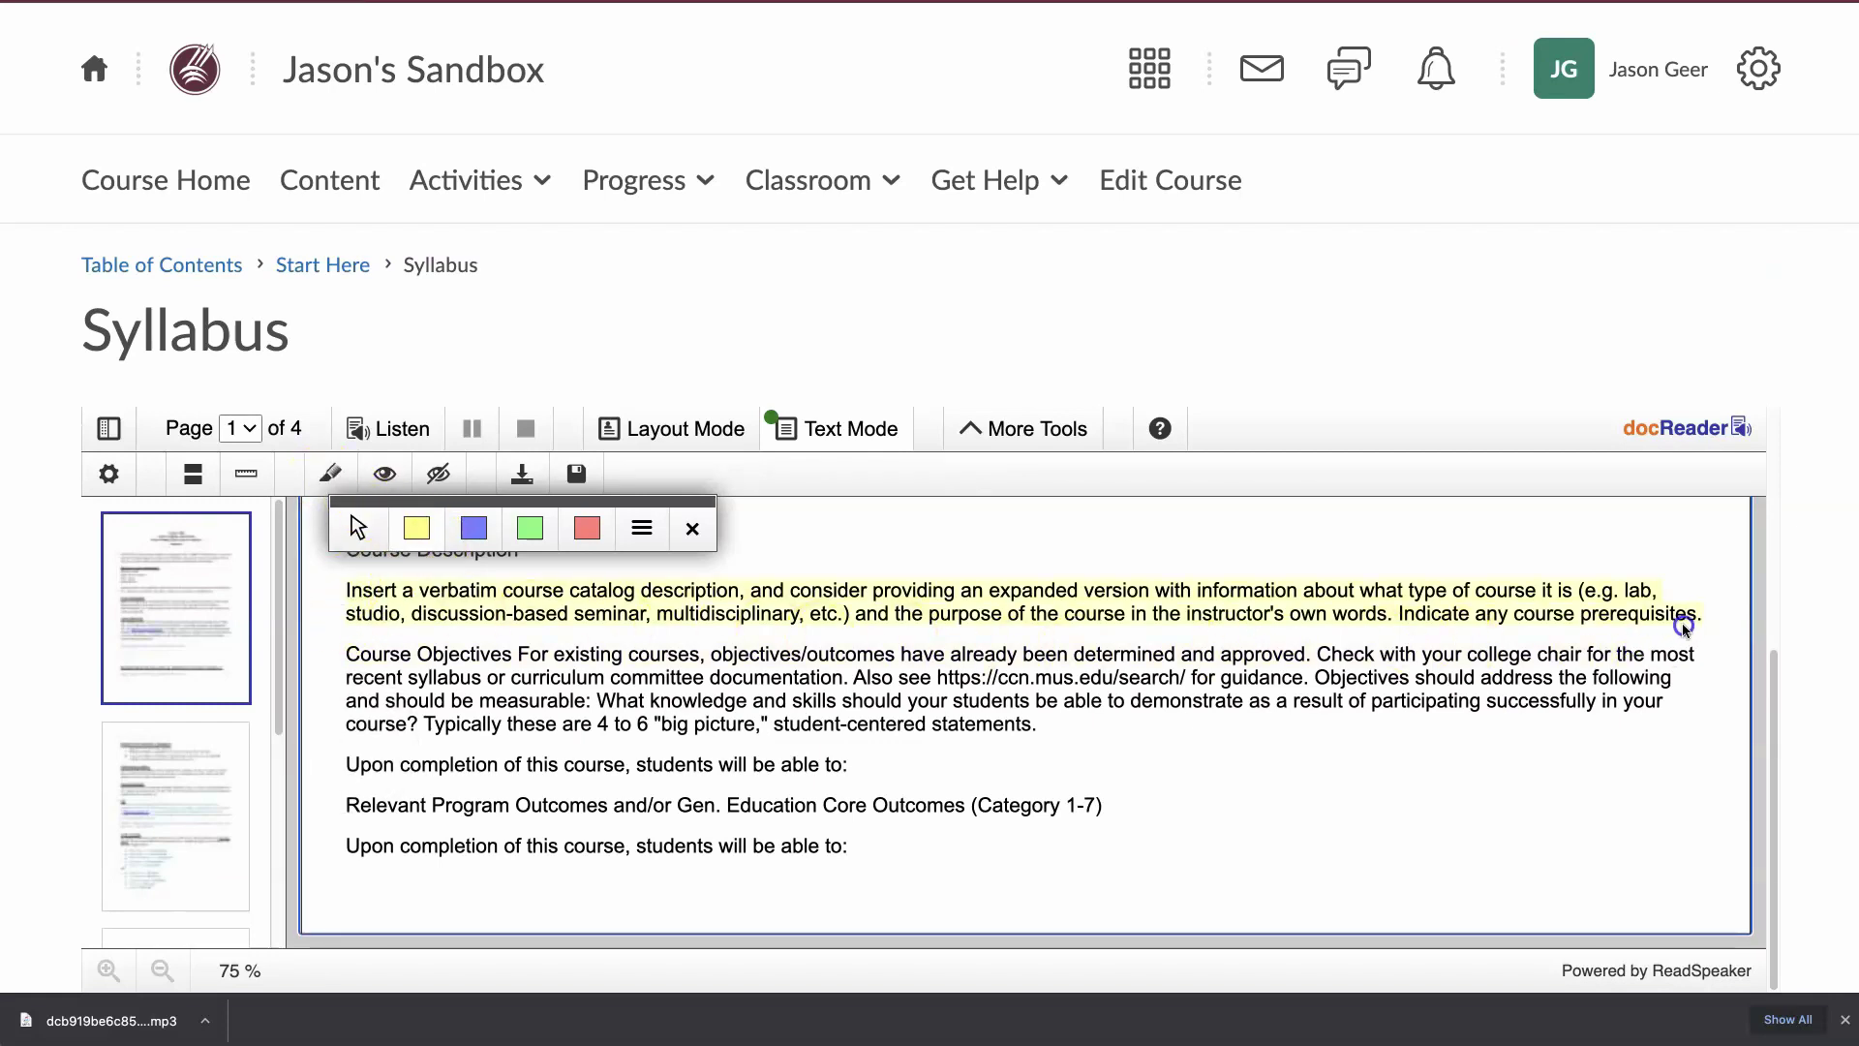
pyautogui.click(472, 528)
pyautogui.click(397, 623)
pyautogui.moveTo(346, 648); pyautogui.dragTo(1086, 720)
pyautogui.click(576, 612)
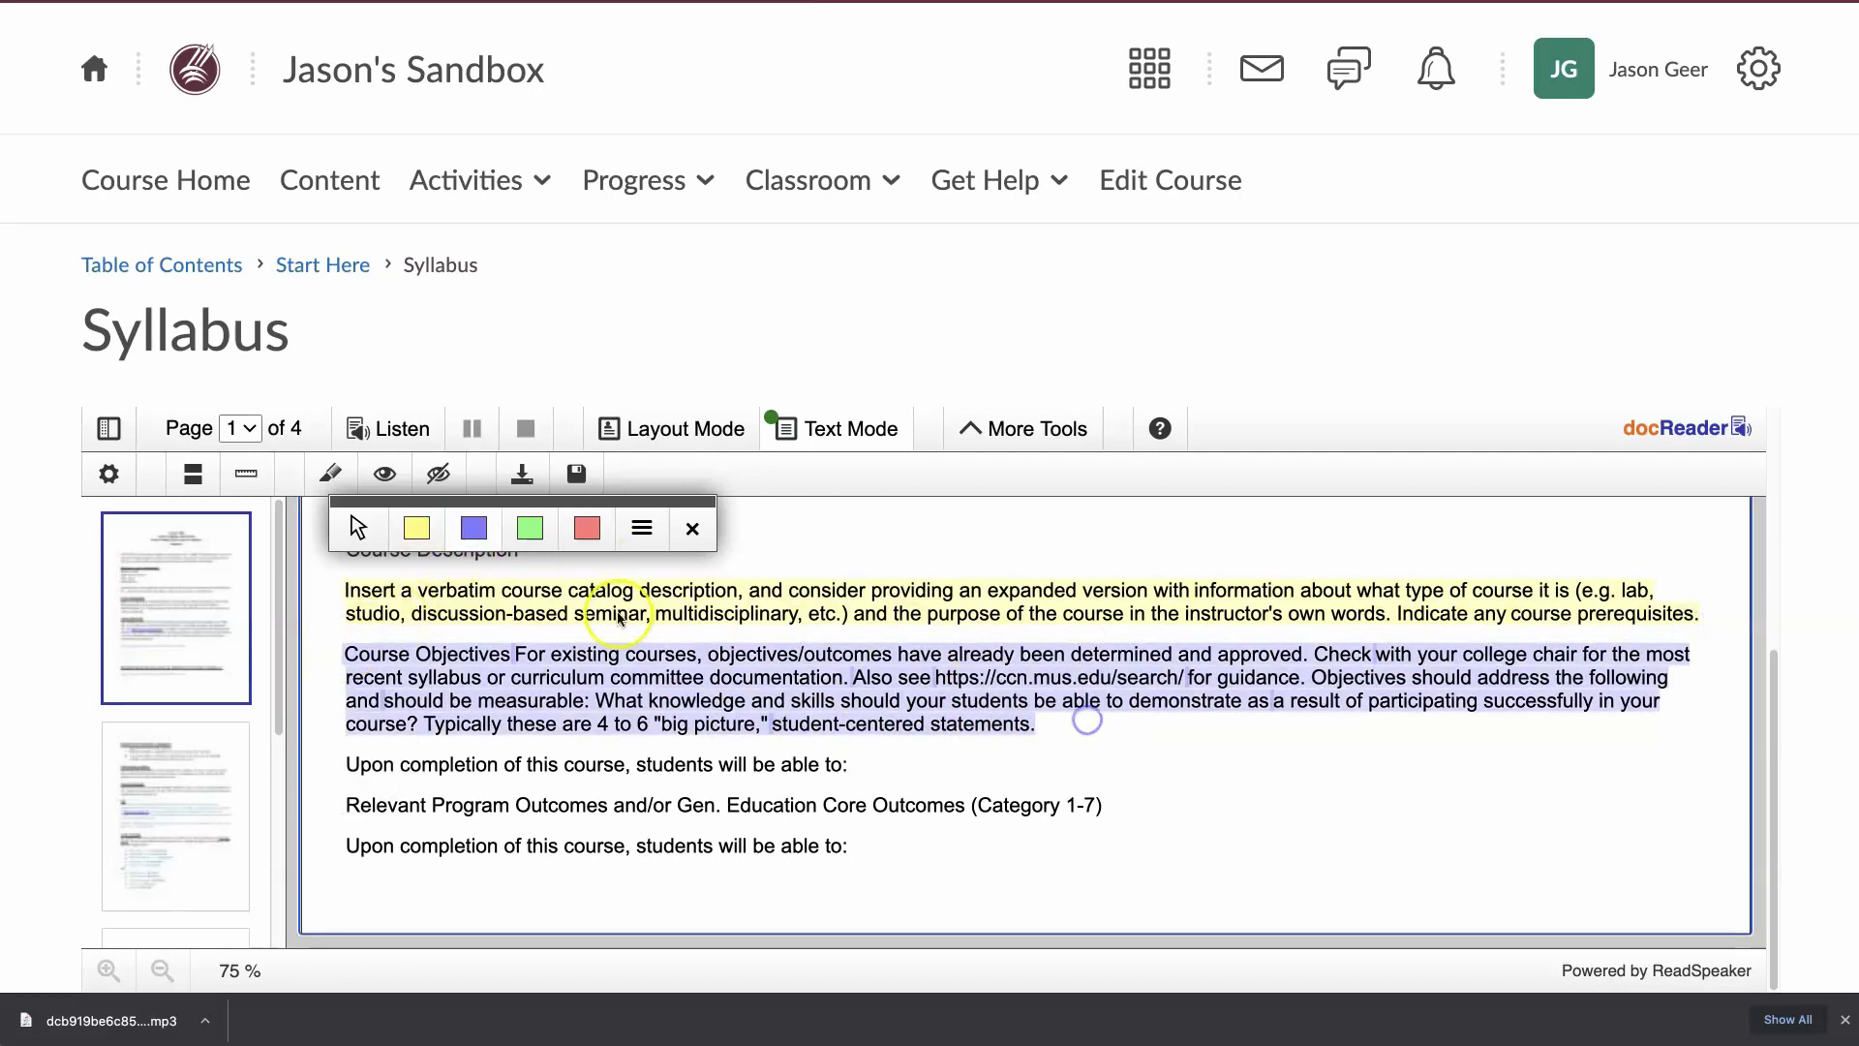
# Highlight the three 'Upon completion' lines in green and Semester through Instructor Contact Information in red
pyautogui.click(530, 532)
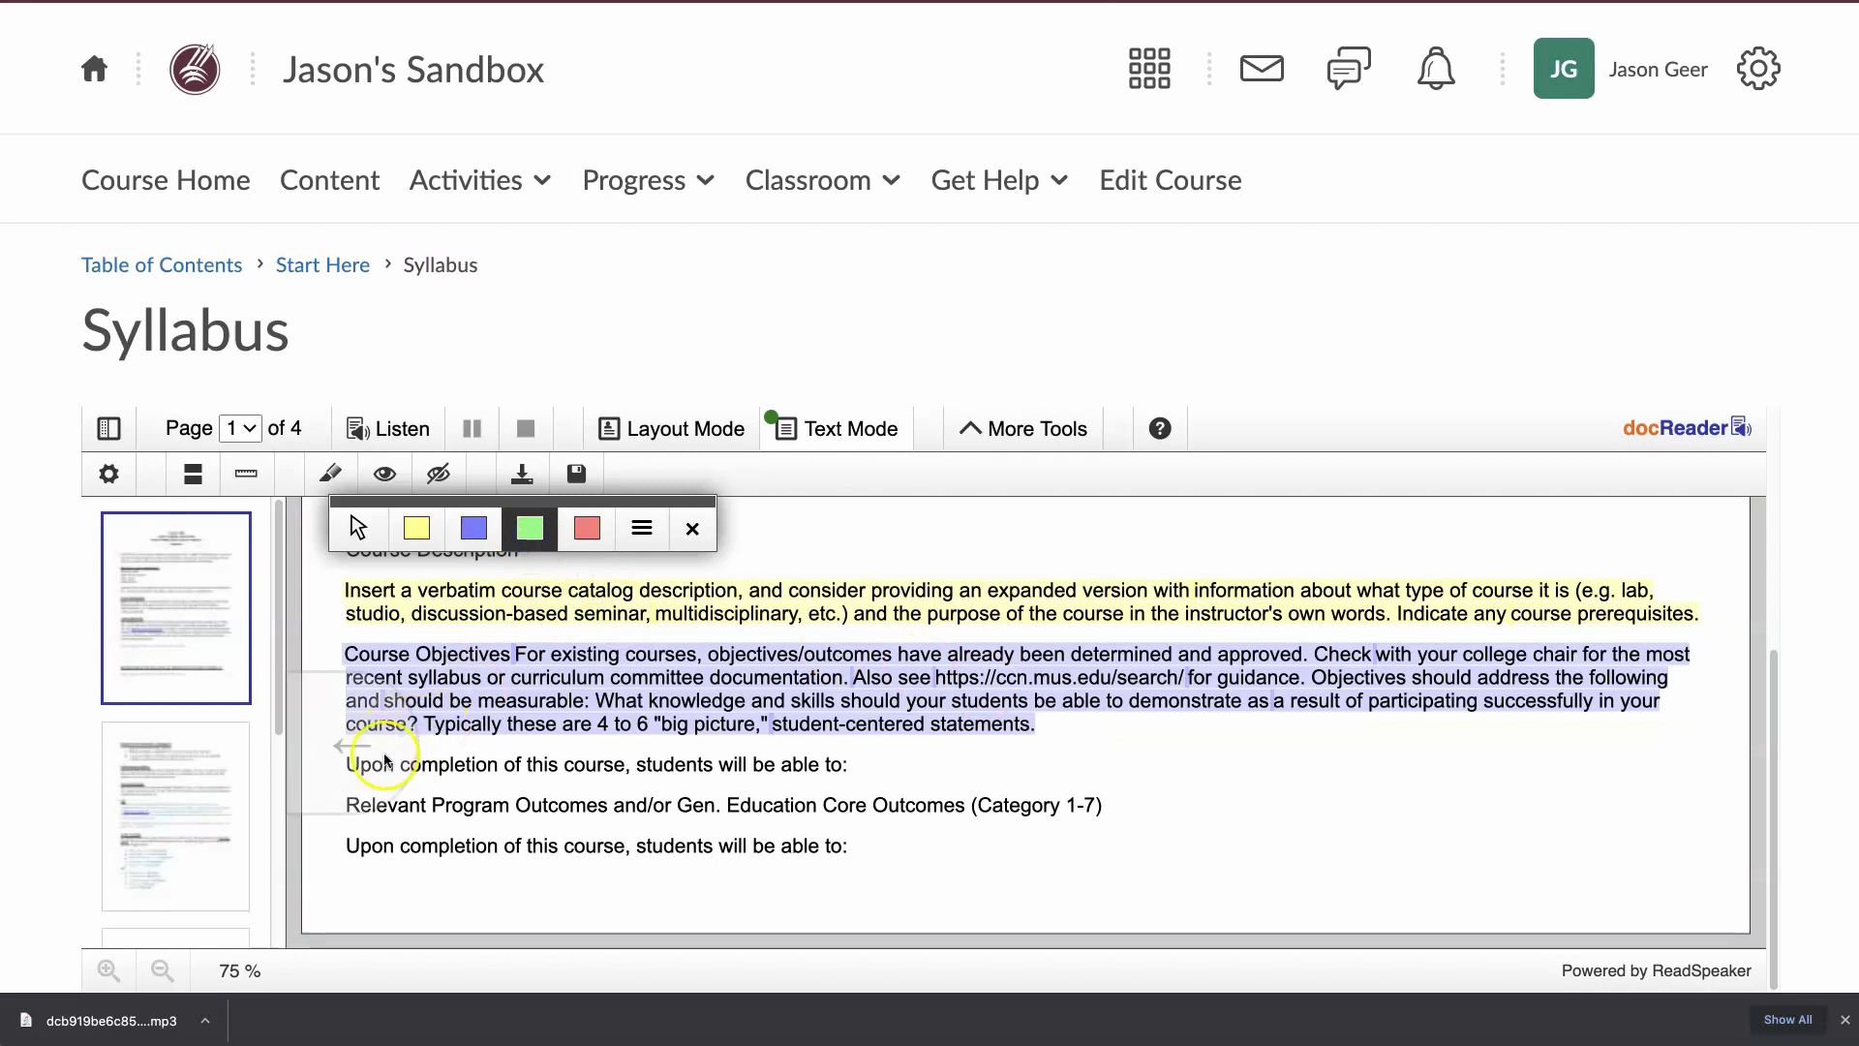
pyautogui.click(339, 764)
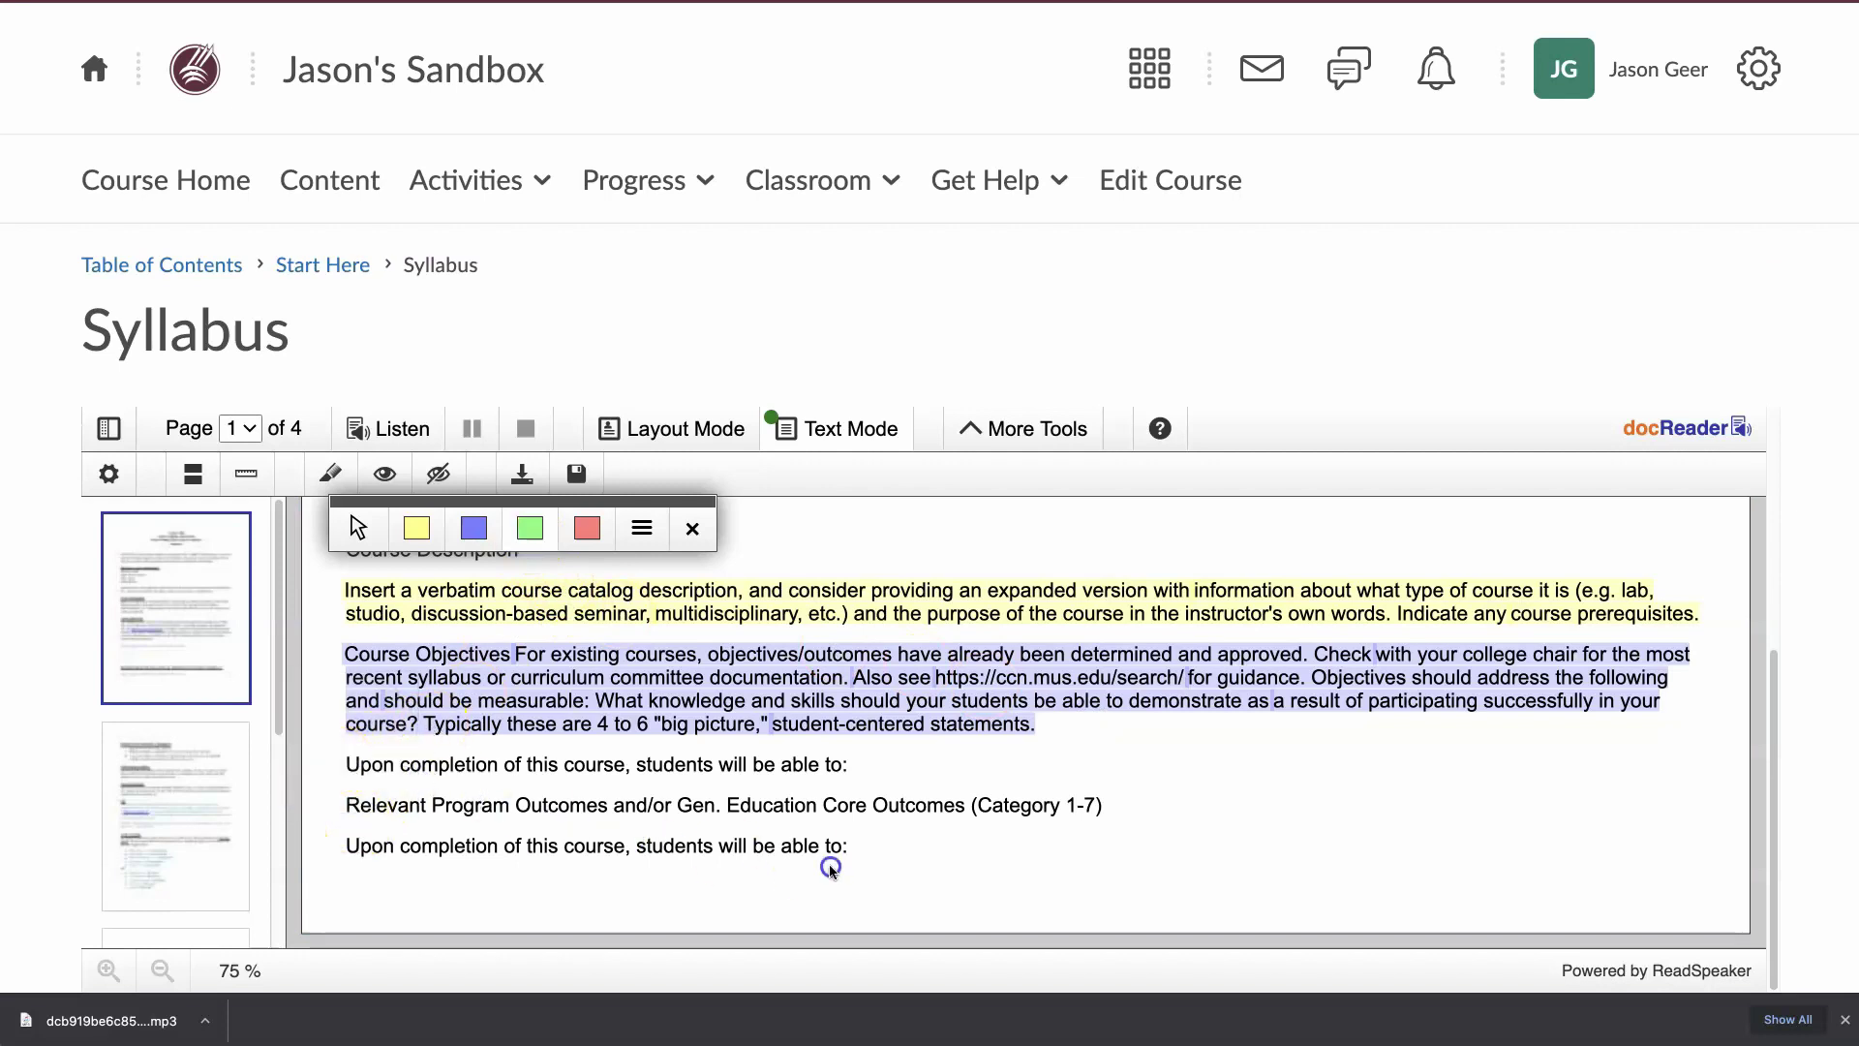
pyautogui.moveTo(884, 842); pyautogui.dragTo(346, 762)
pyautogui.click(587, 528)
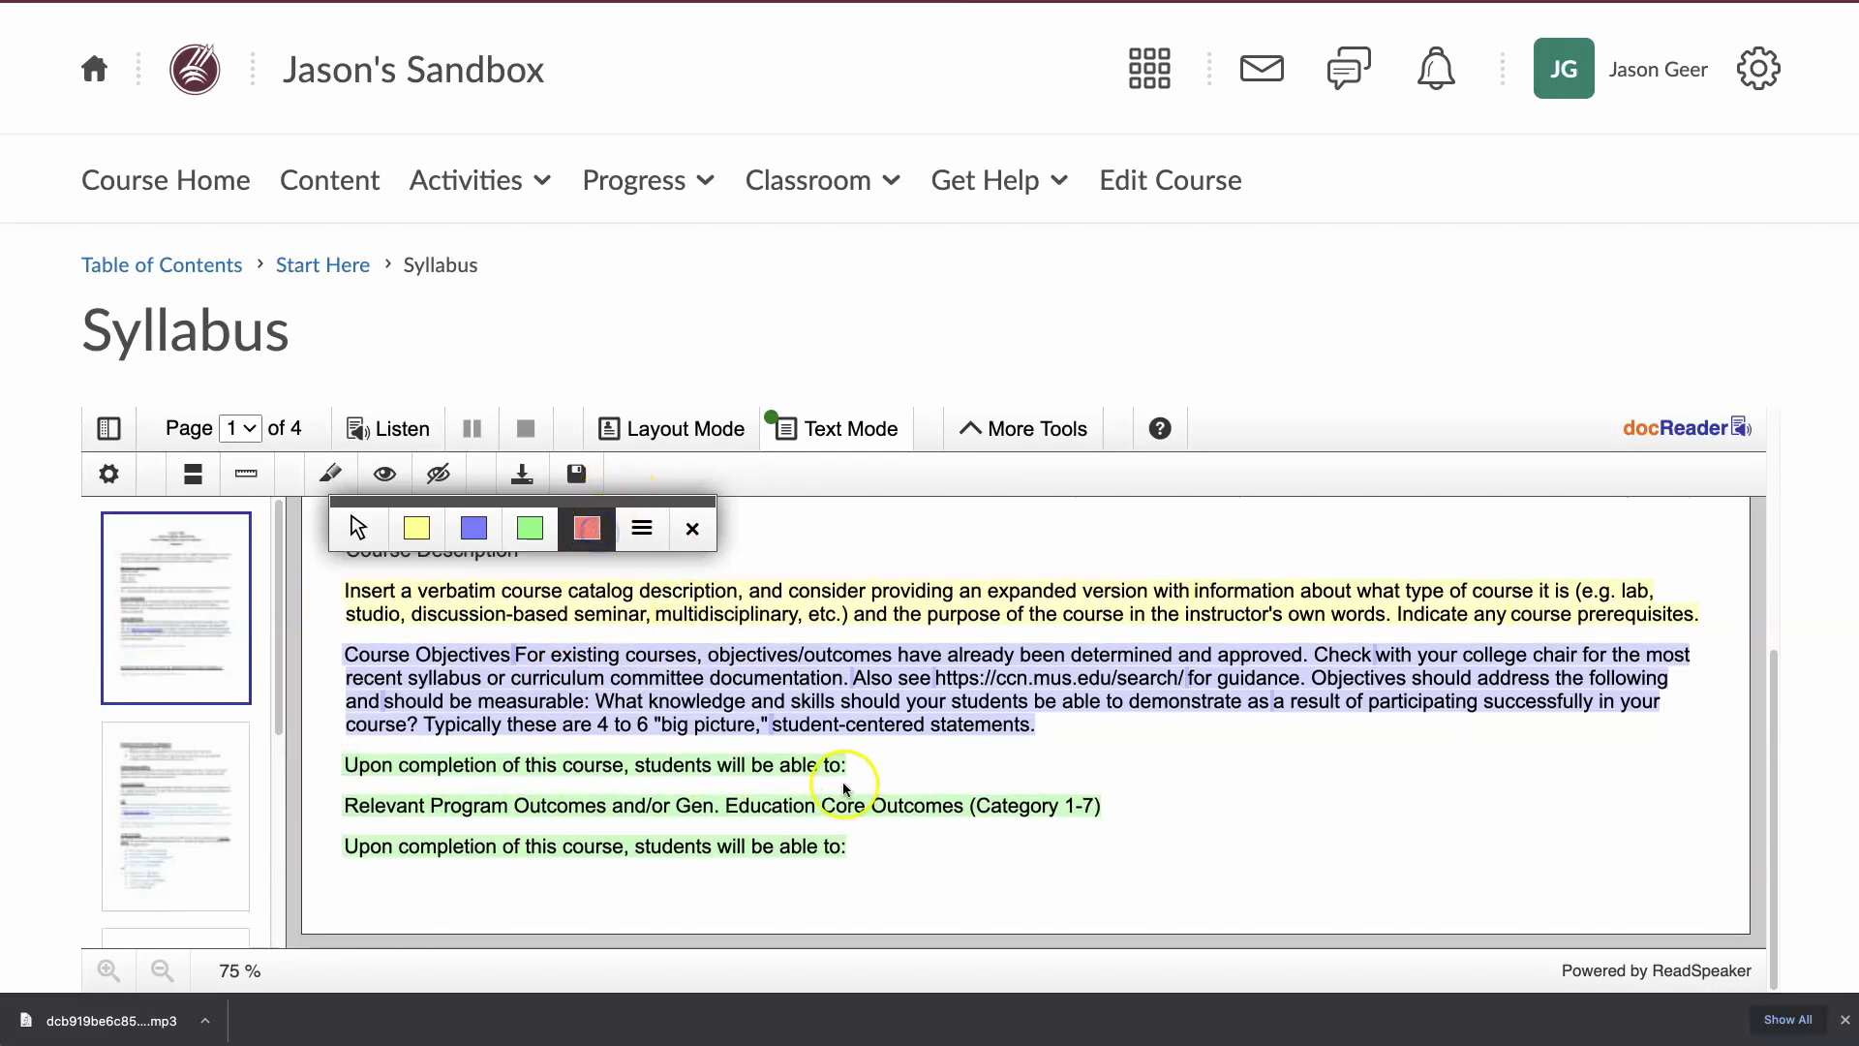
pyautogui.scroll(3, 844, 789)
pyautogui.moveTo(346, 624); pyautogui.dragTo(674, 738)
pyautogui.click(639, 531)
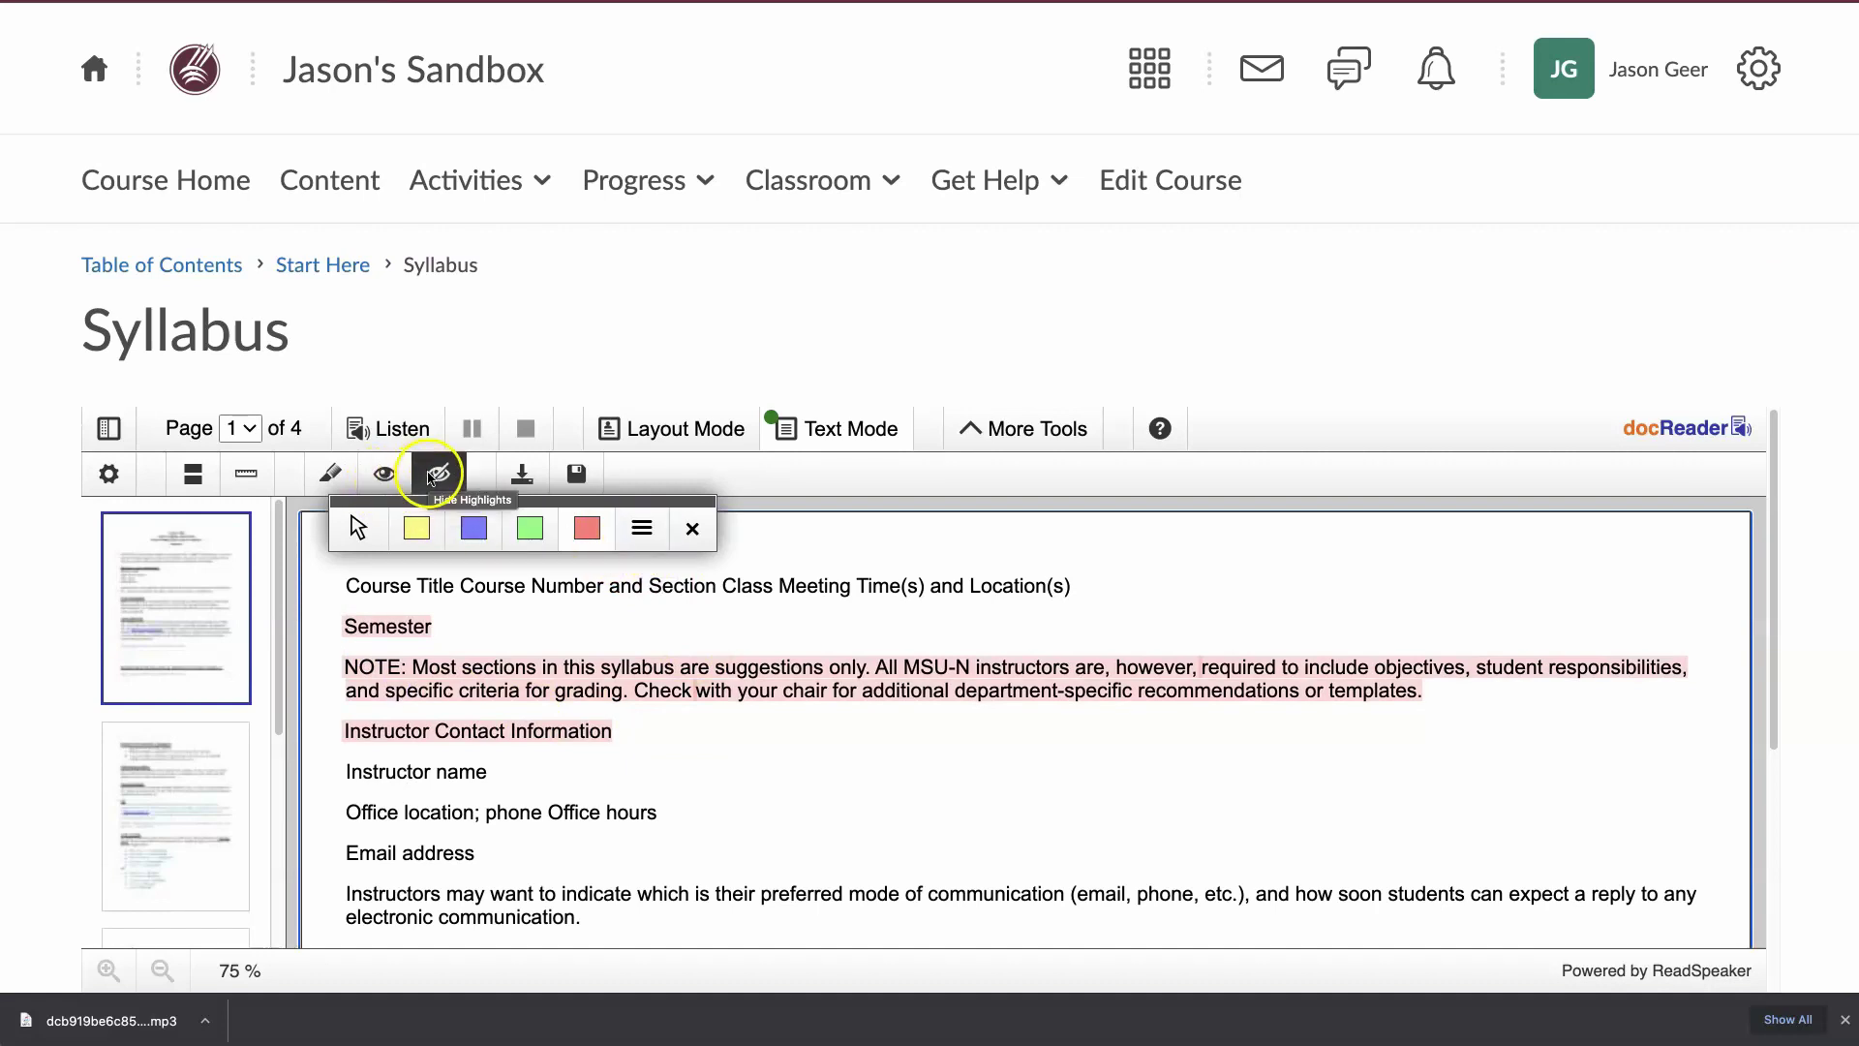
# Toggle the highlights hidden and shown, then turn on Show Highlight Borders
pyautogui.click(430, 478)
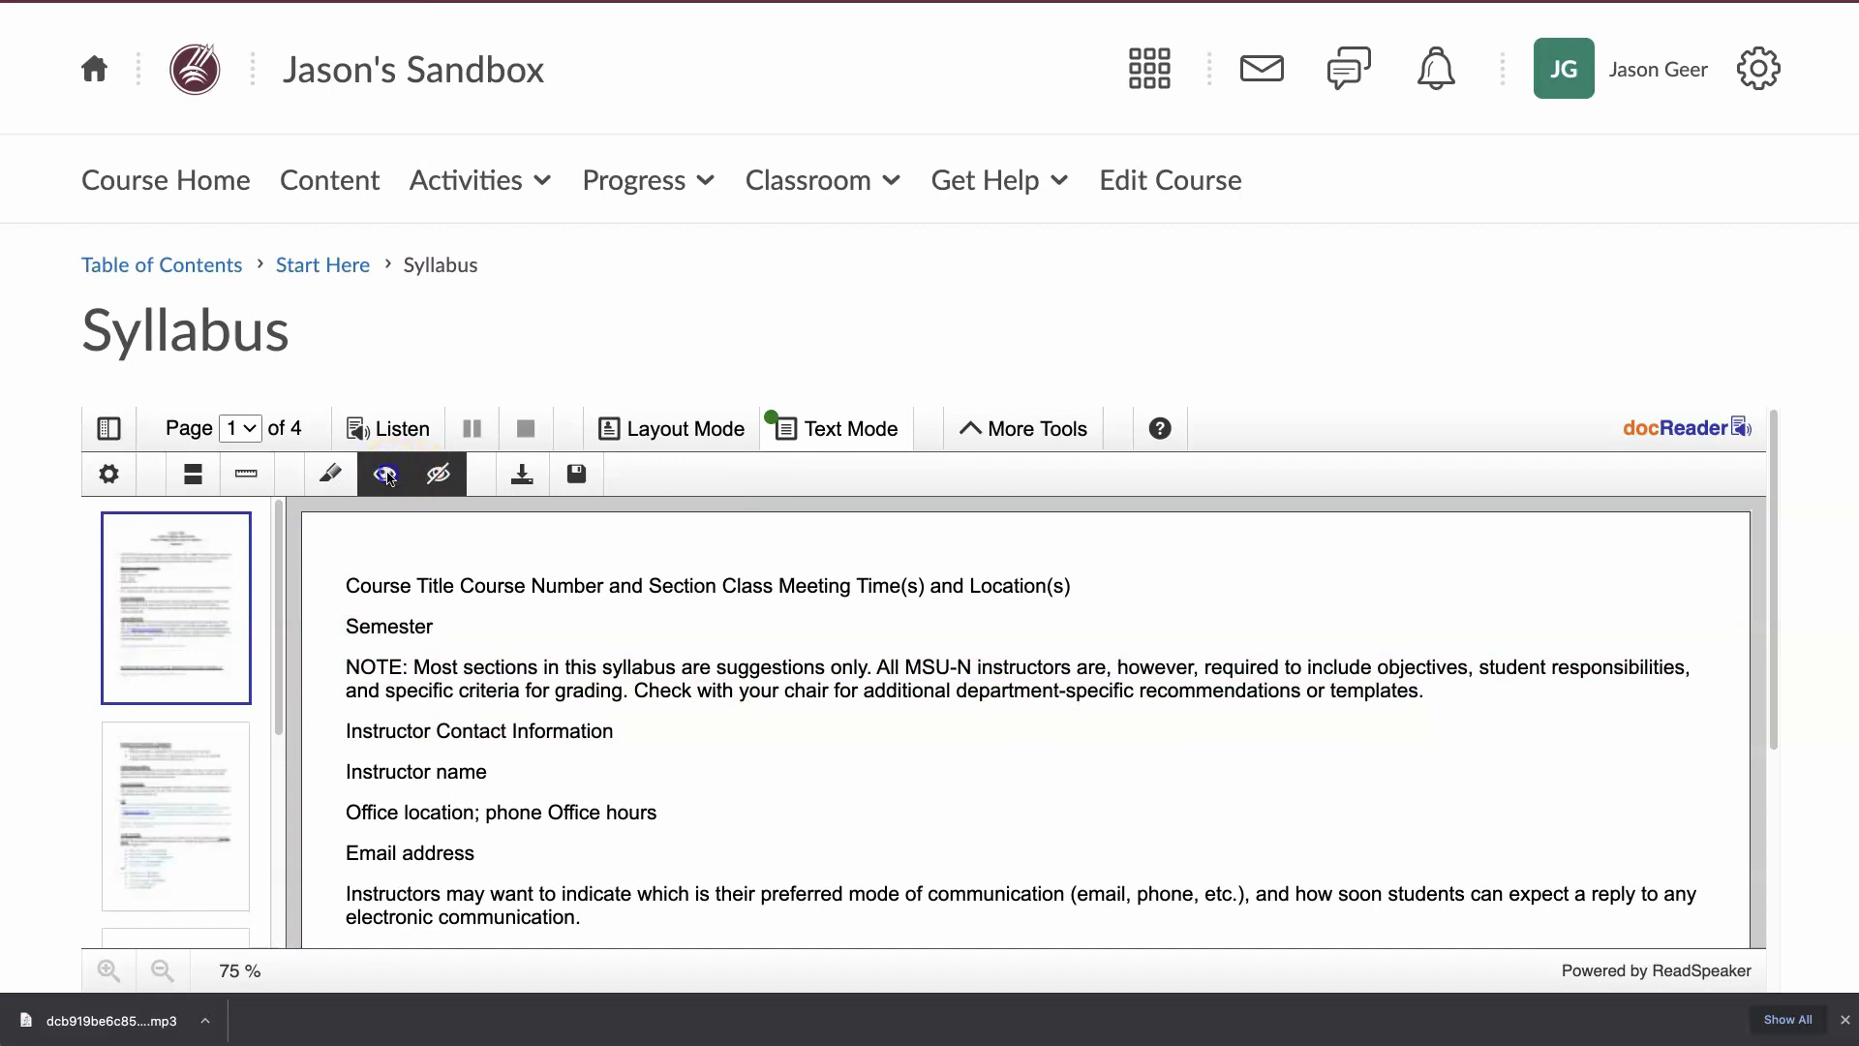
pyautogui.click(387, 475)
pyautogui.click(439, 479)
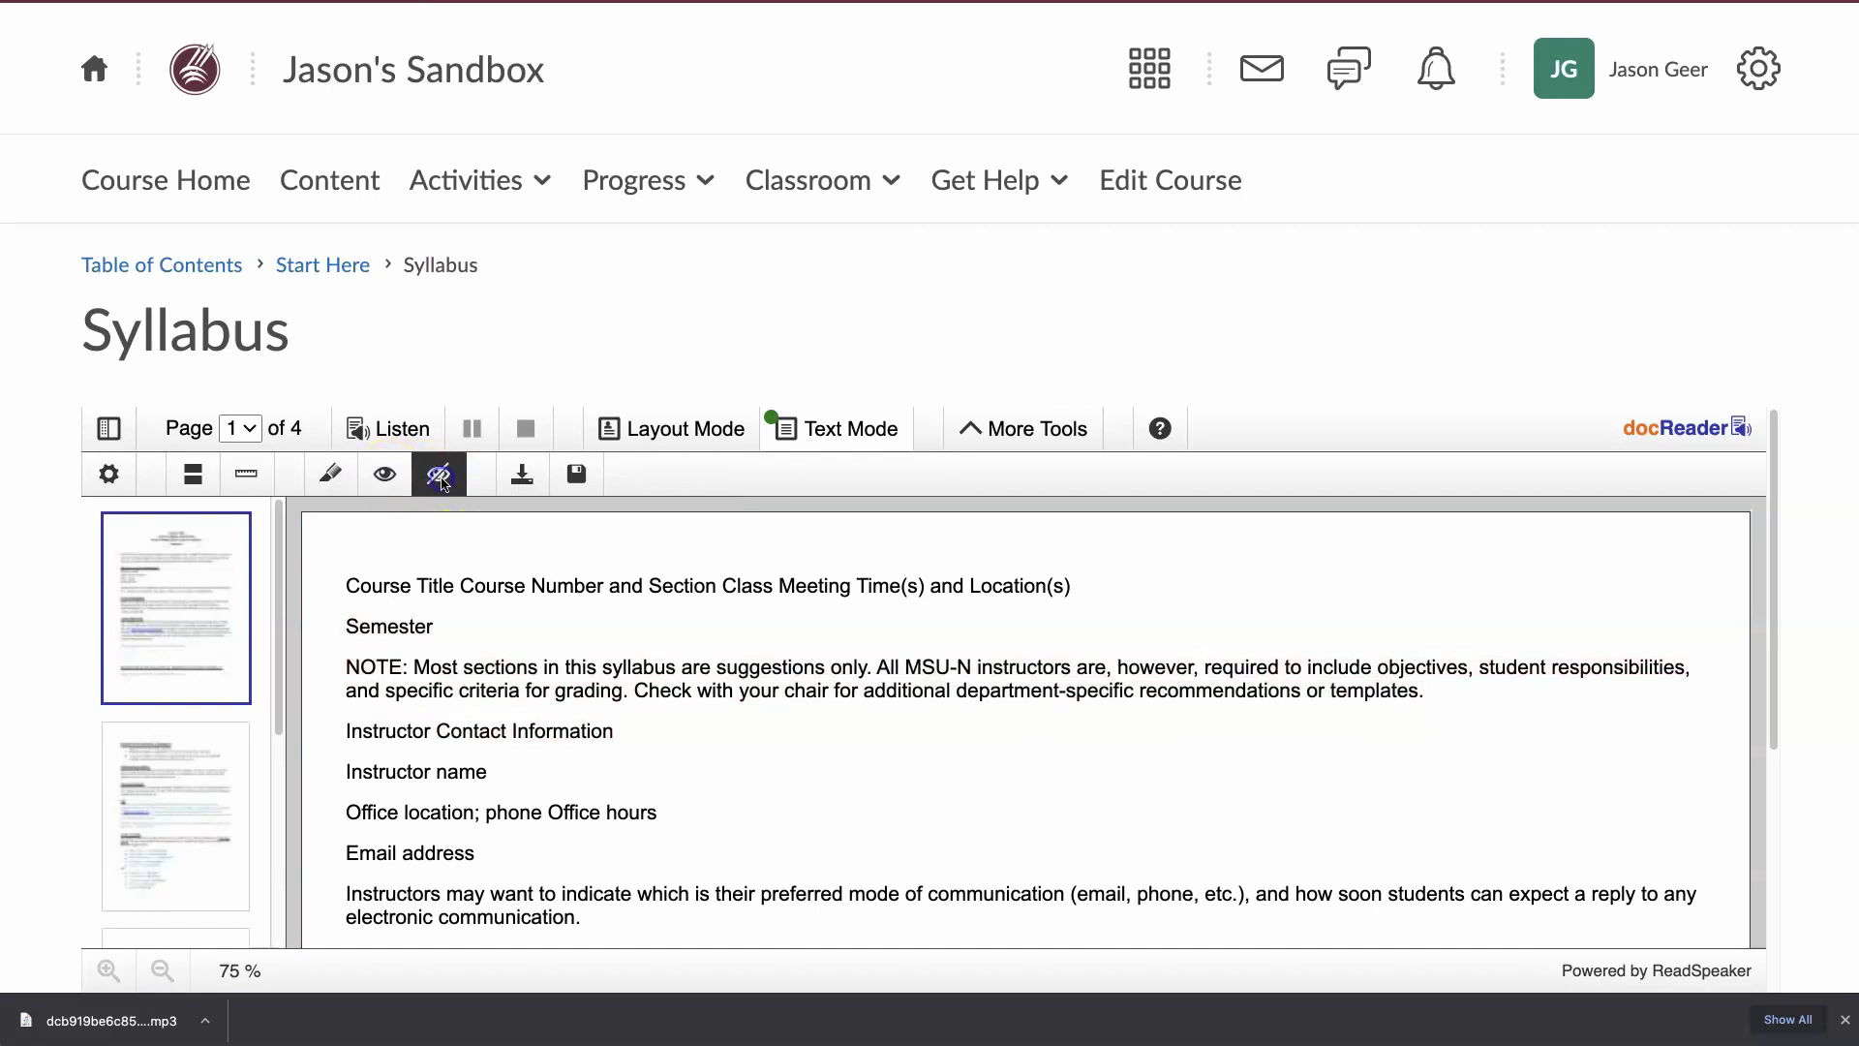
pyautogui.click(387, 475)
pyautogui.click(332, 480)
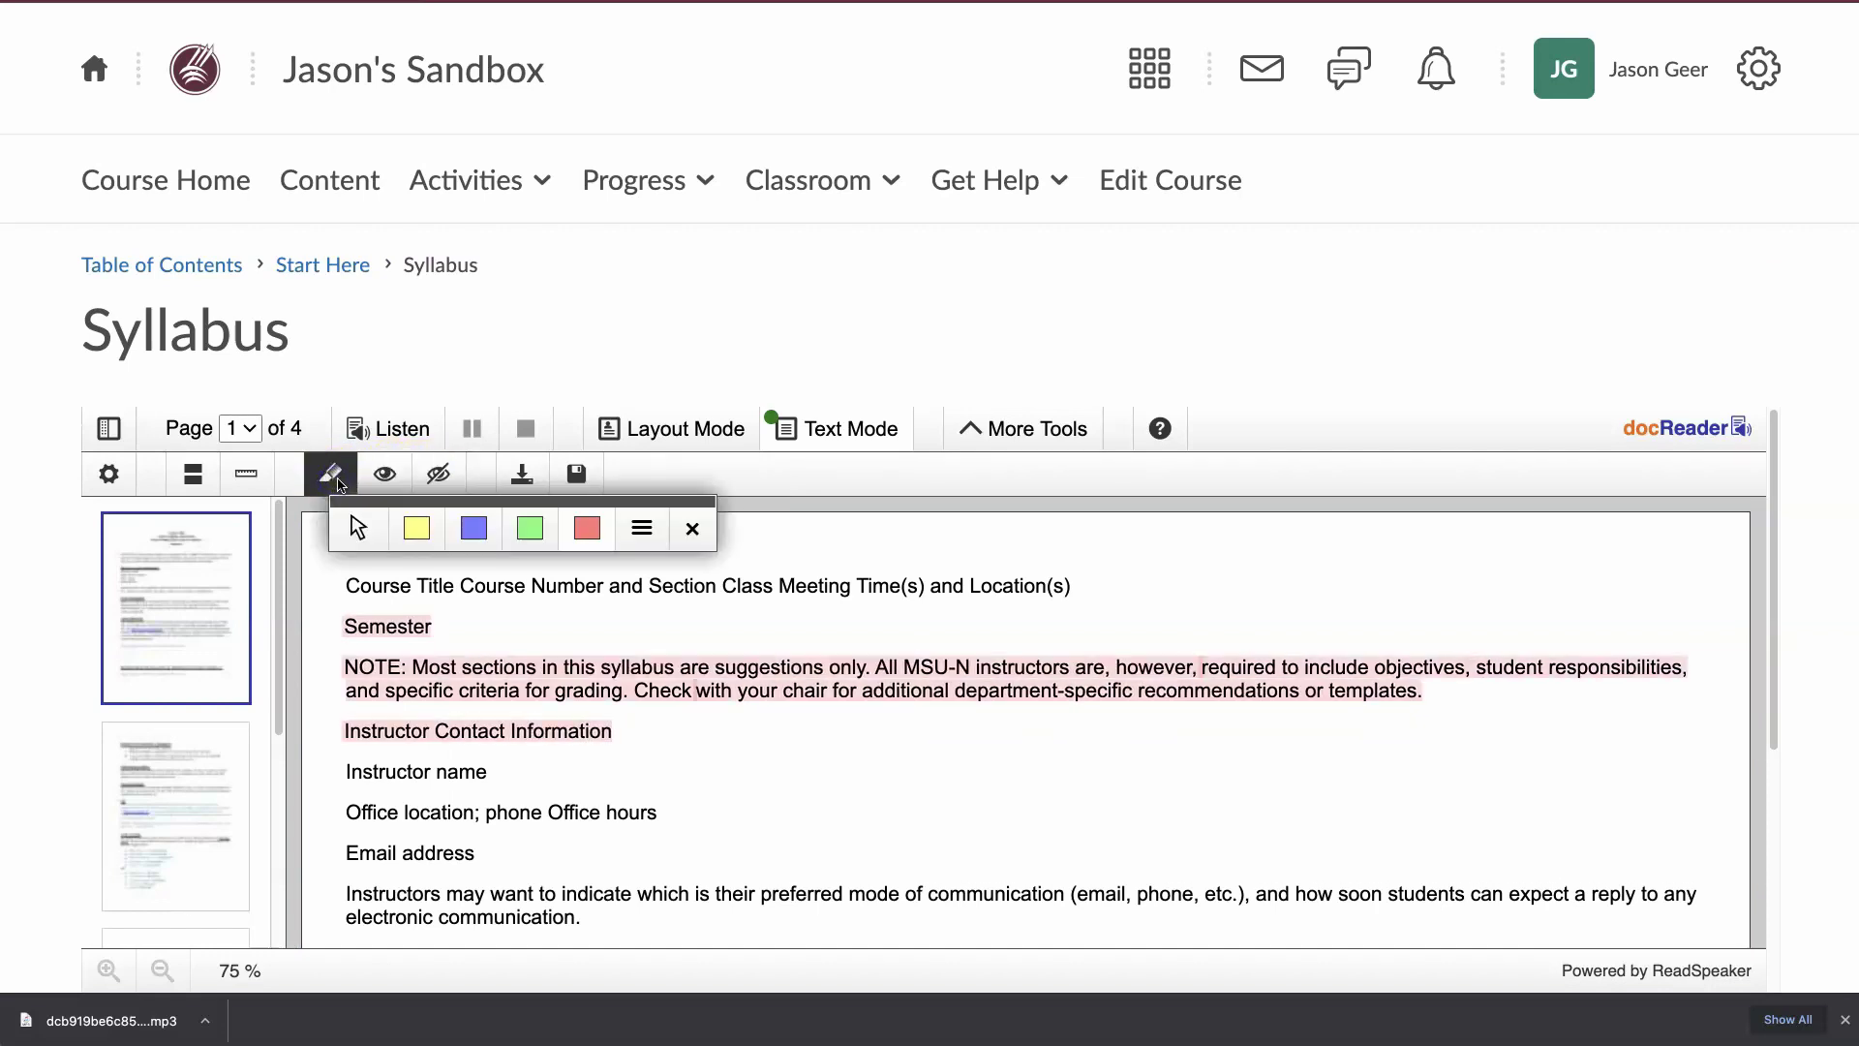
pyautogui.click(642, 528)
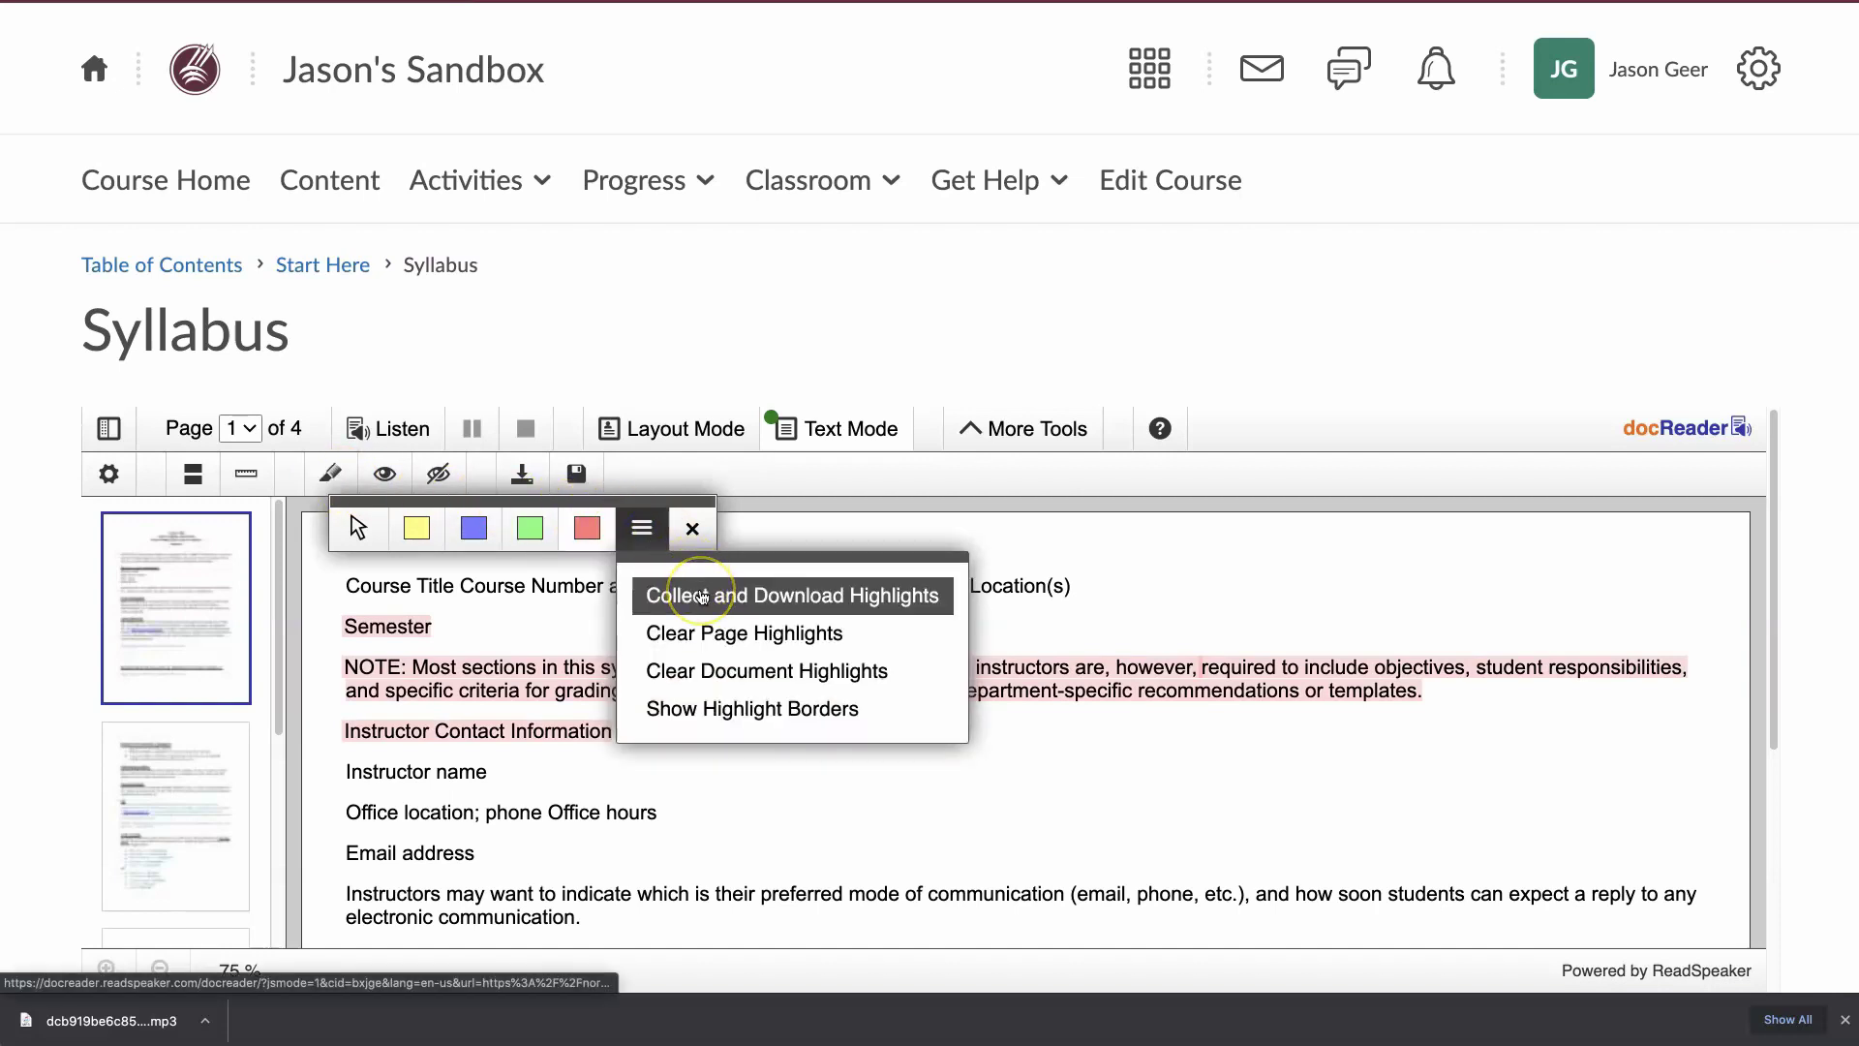
pyautogui.moveTo(702, 596); pyautogui.dragTo(734, 672)
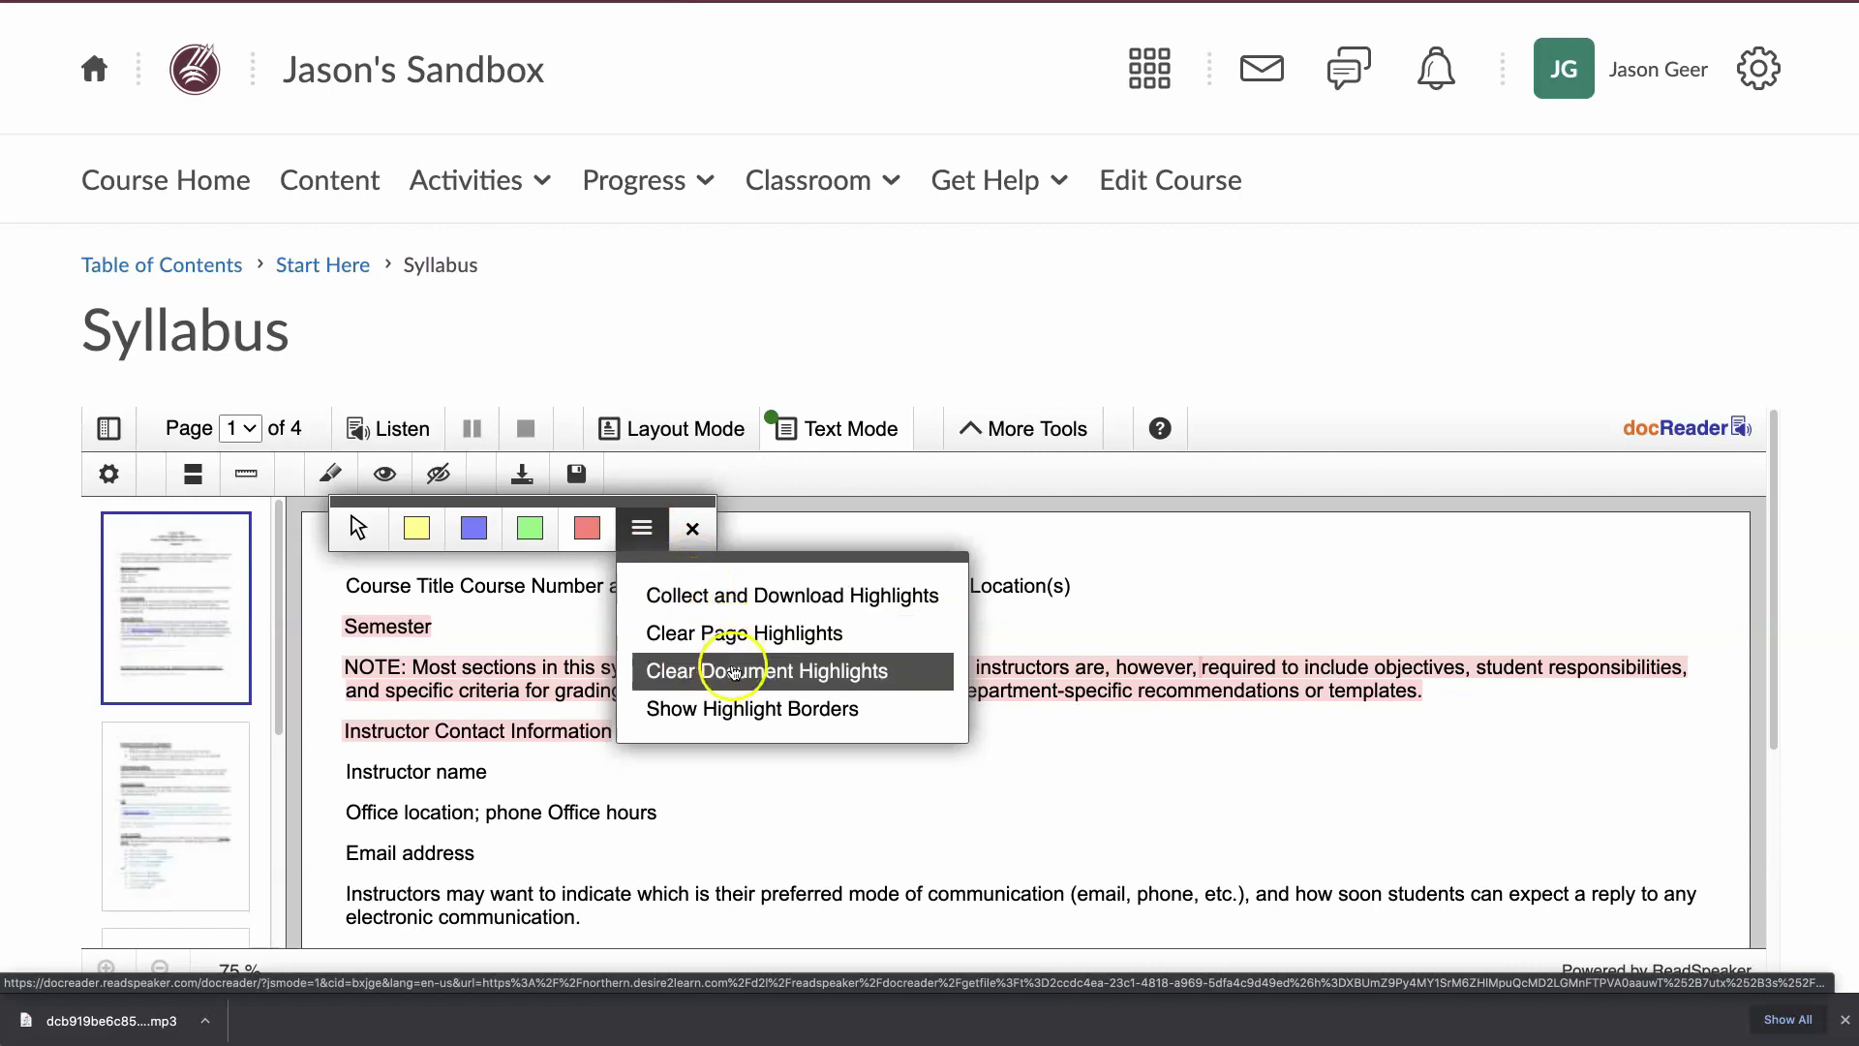
pyautogui.click(839, 712)
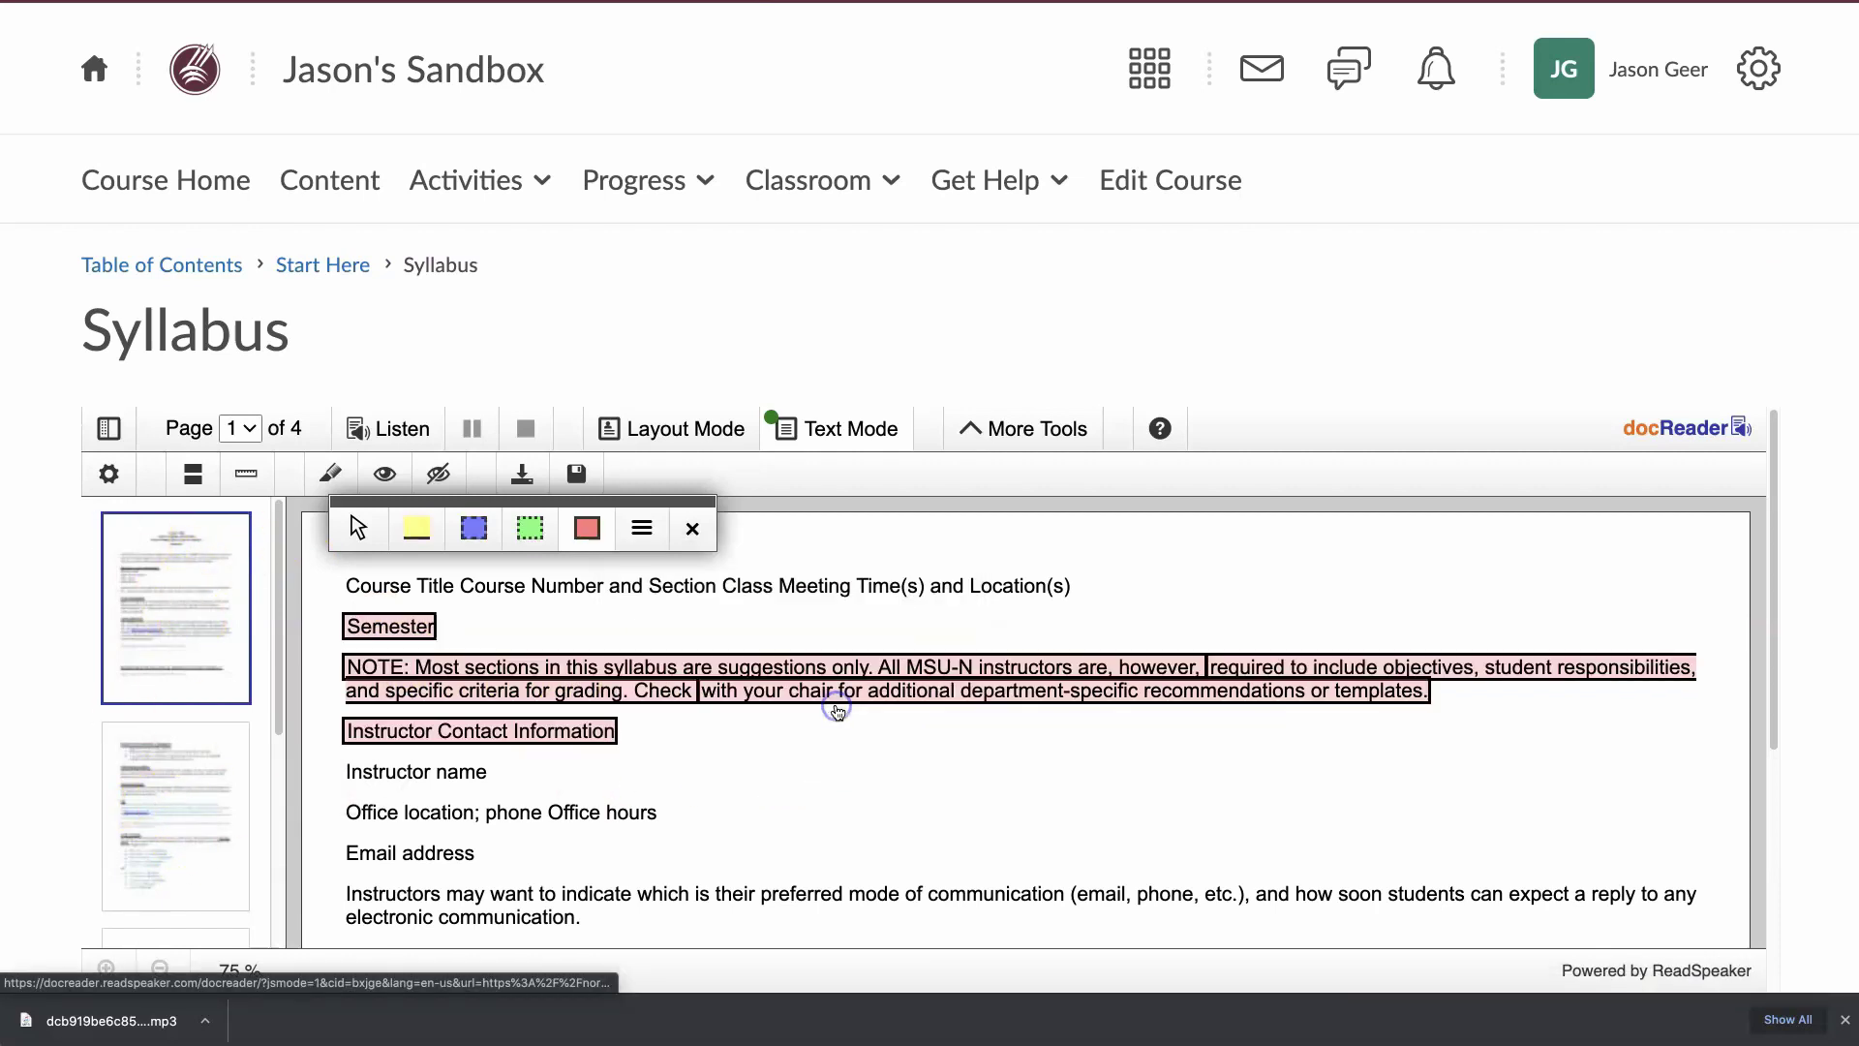
# Cycle the highlighter through red, green, blue and yellow, then choose Collect and Download Highlights
pyautogui.click(586, 527)
pyautogui.click(530, 528)
pyautogui.click(472, 527)
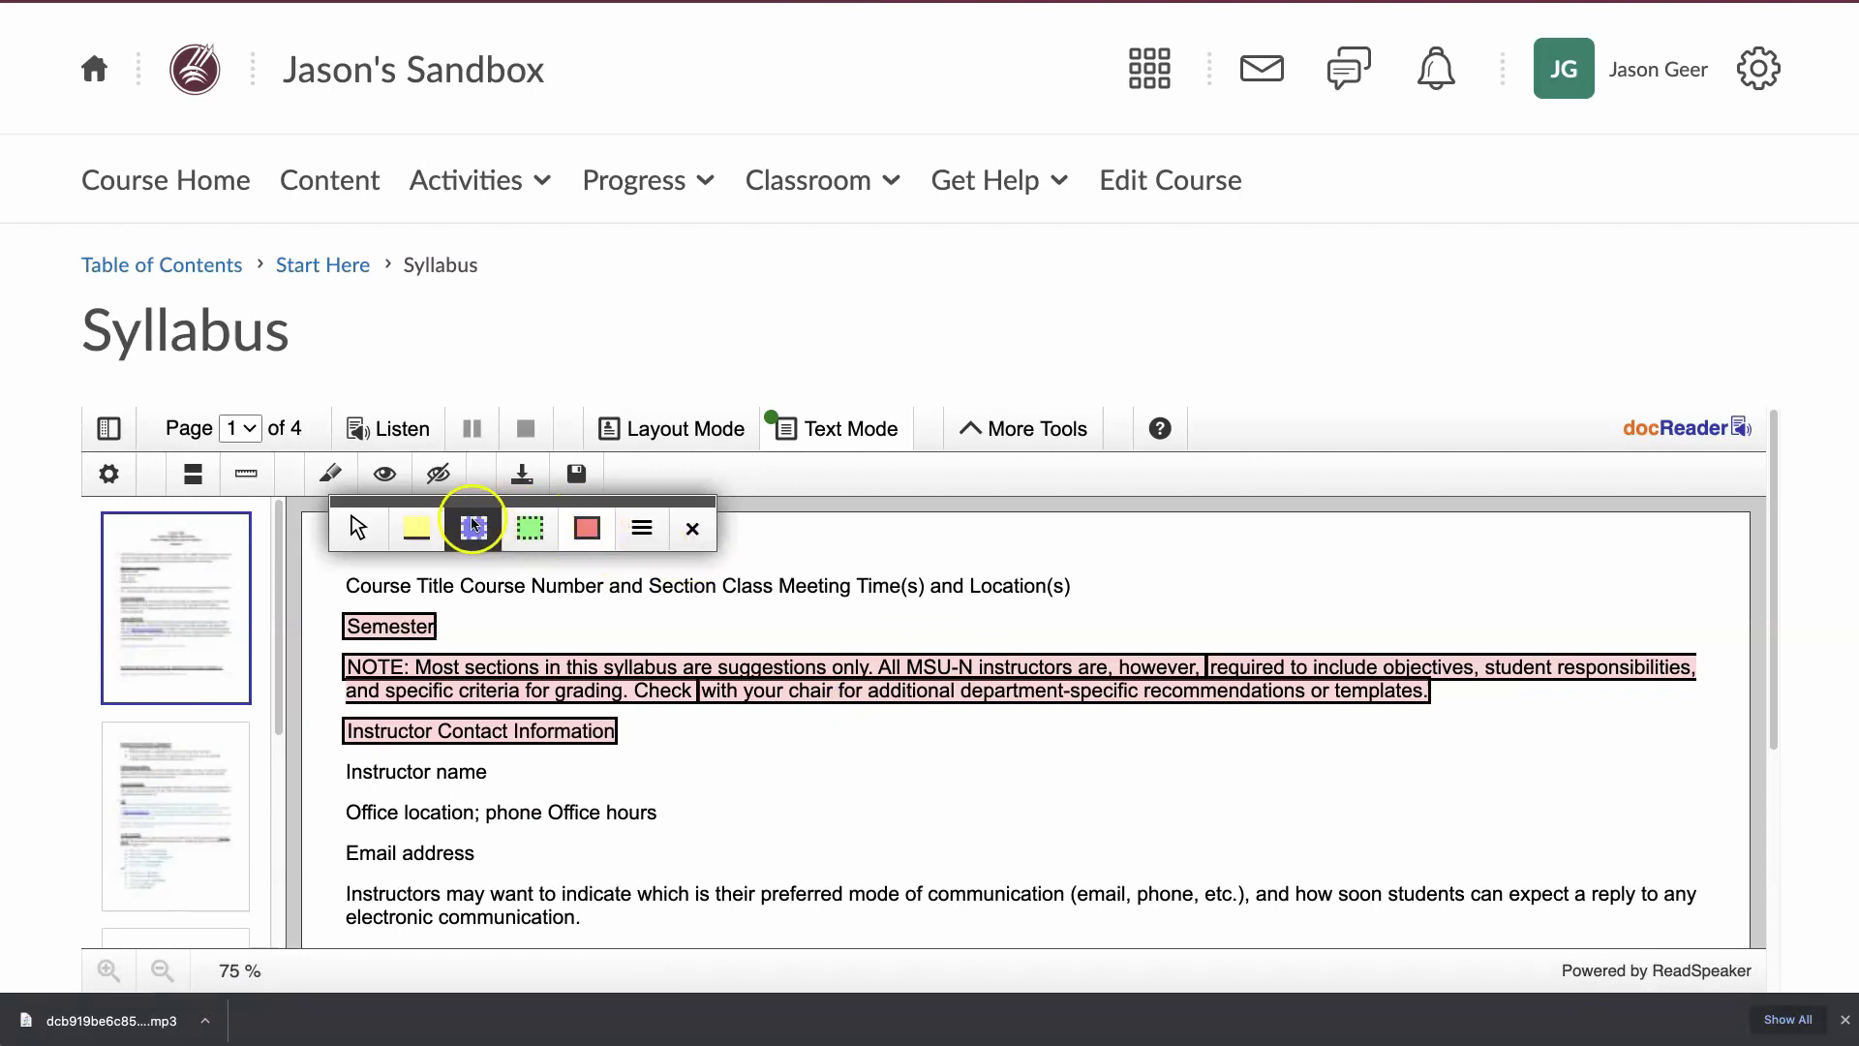
pyautogui.click(414, 531)
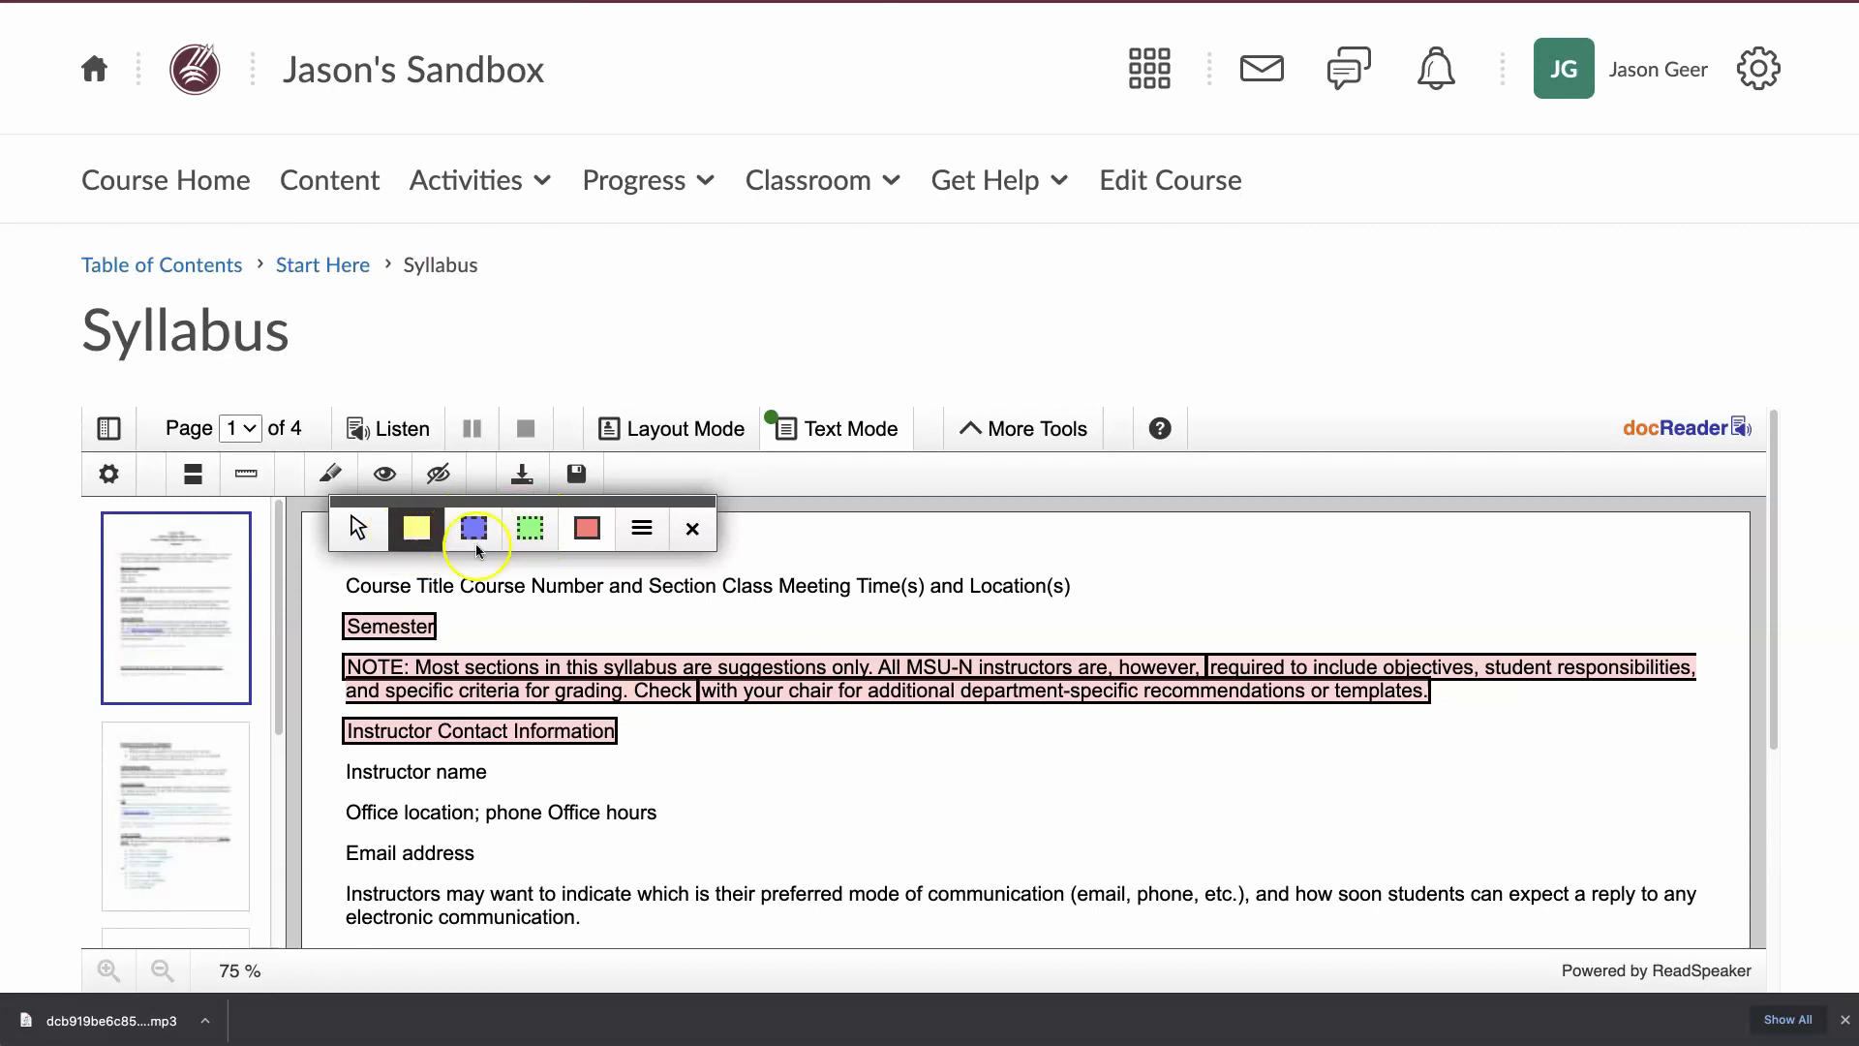
pyautogui.click(644, 533)
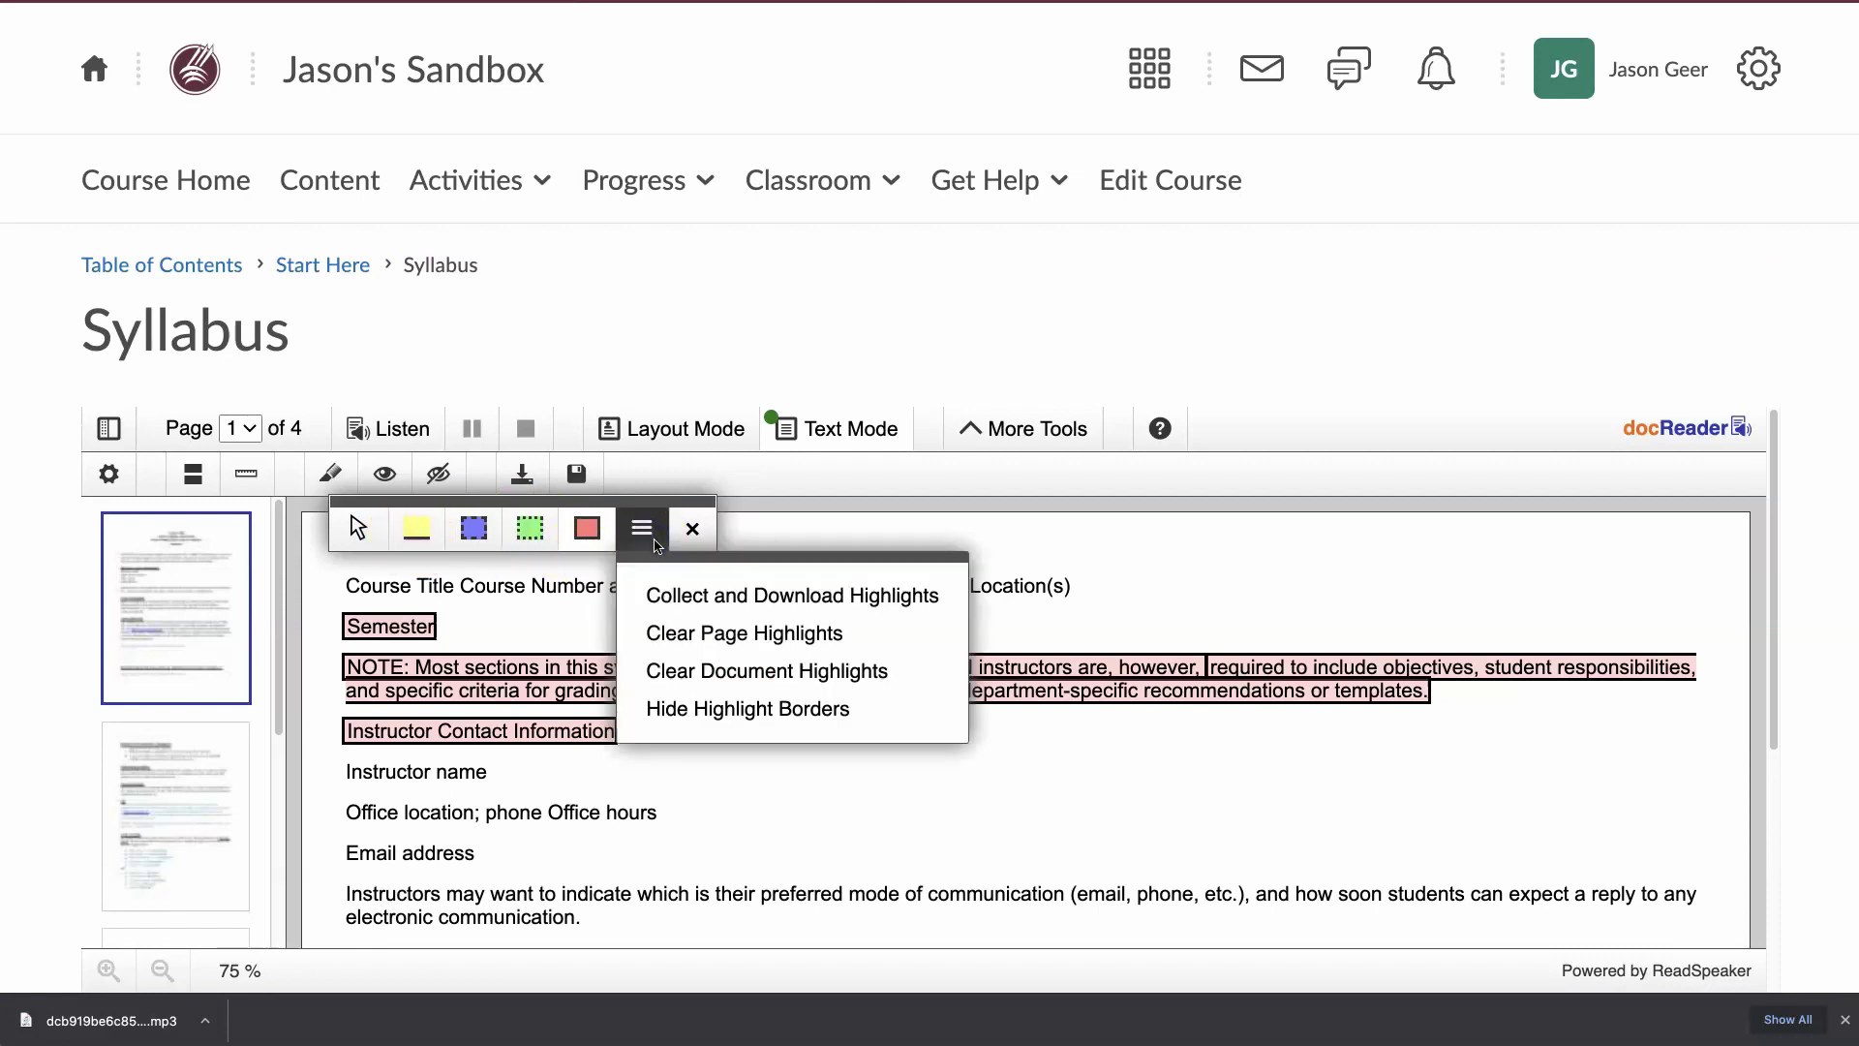
pyautogui.click(687, 599)
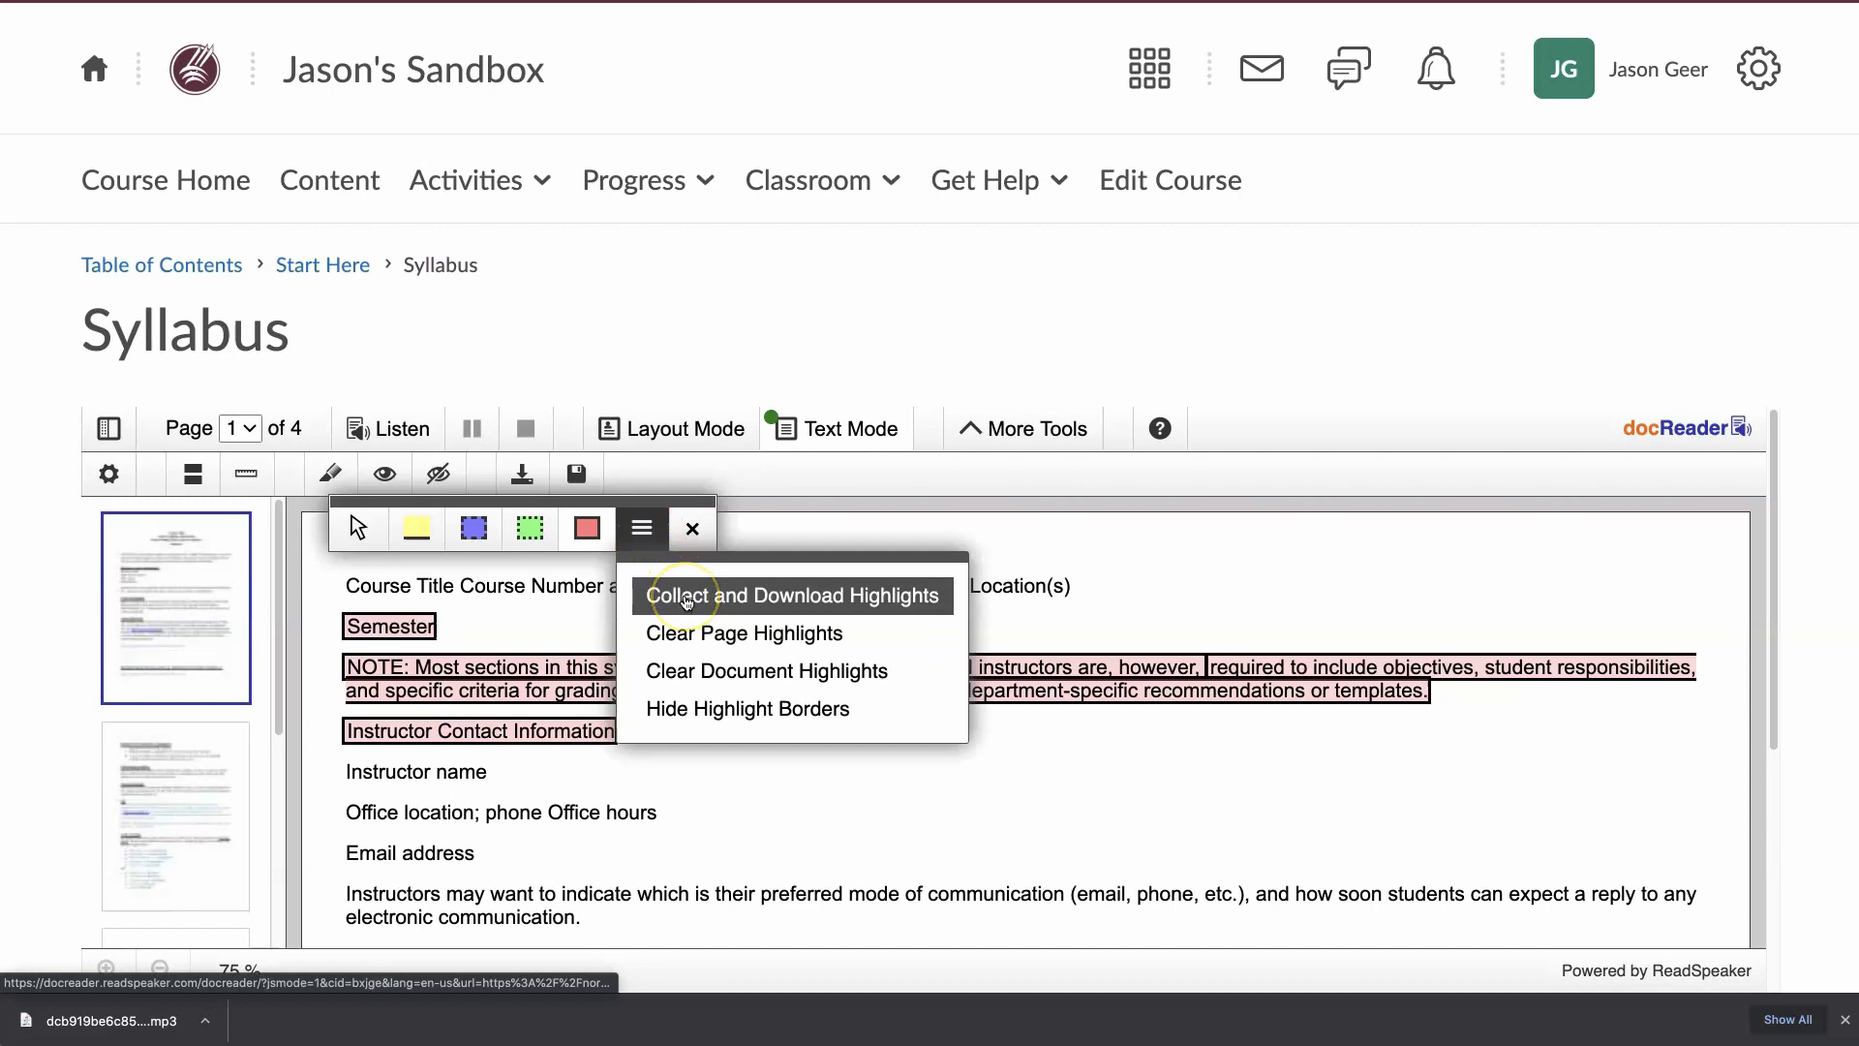
# Collect the syllabus highlights sorted by colour and download them as a PDF
pyautogui.click(687, 599)
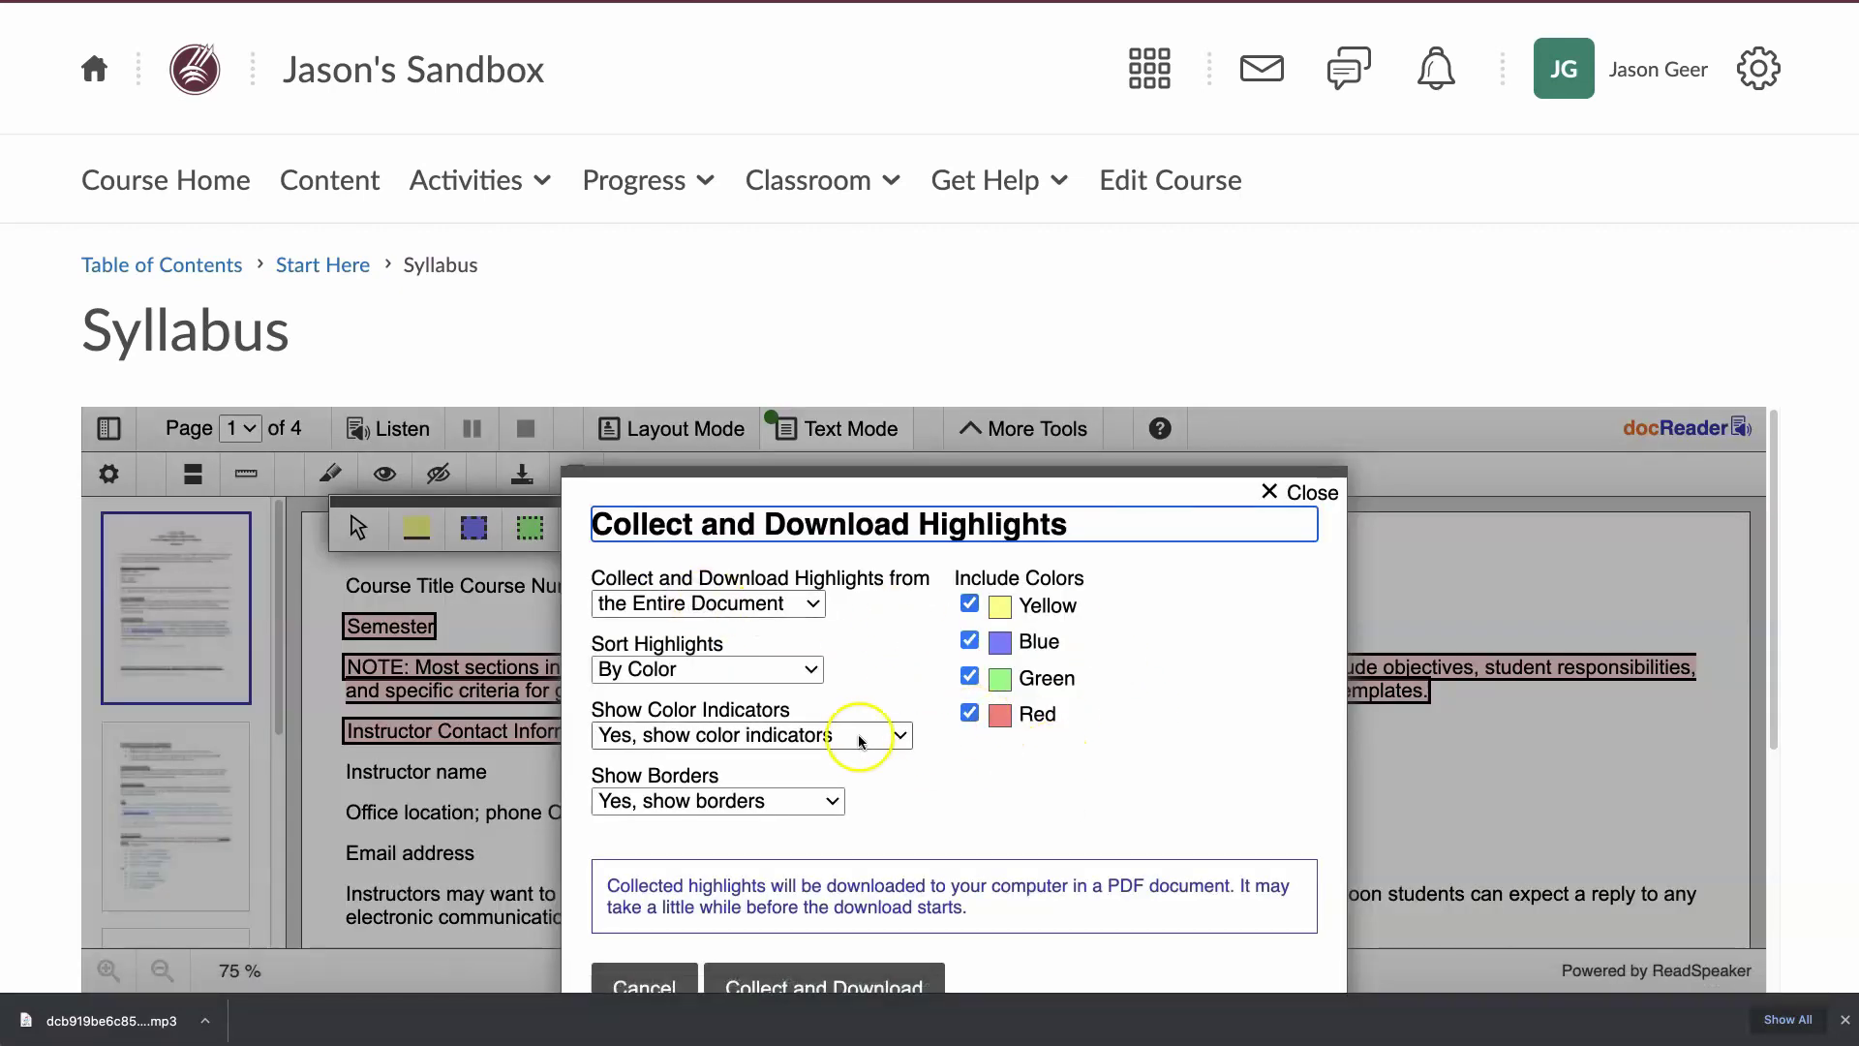
pyautogui.scroll(-4, 851, 775)
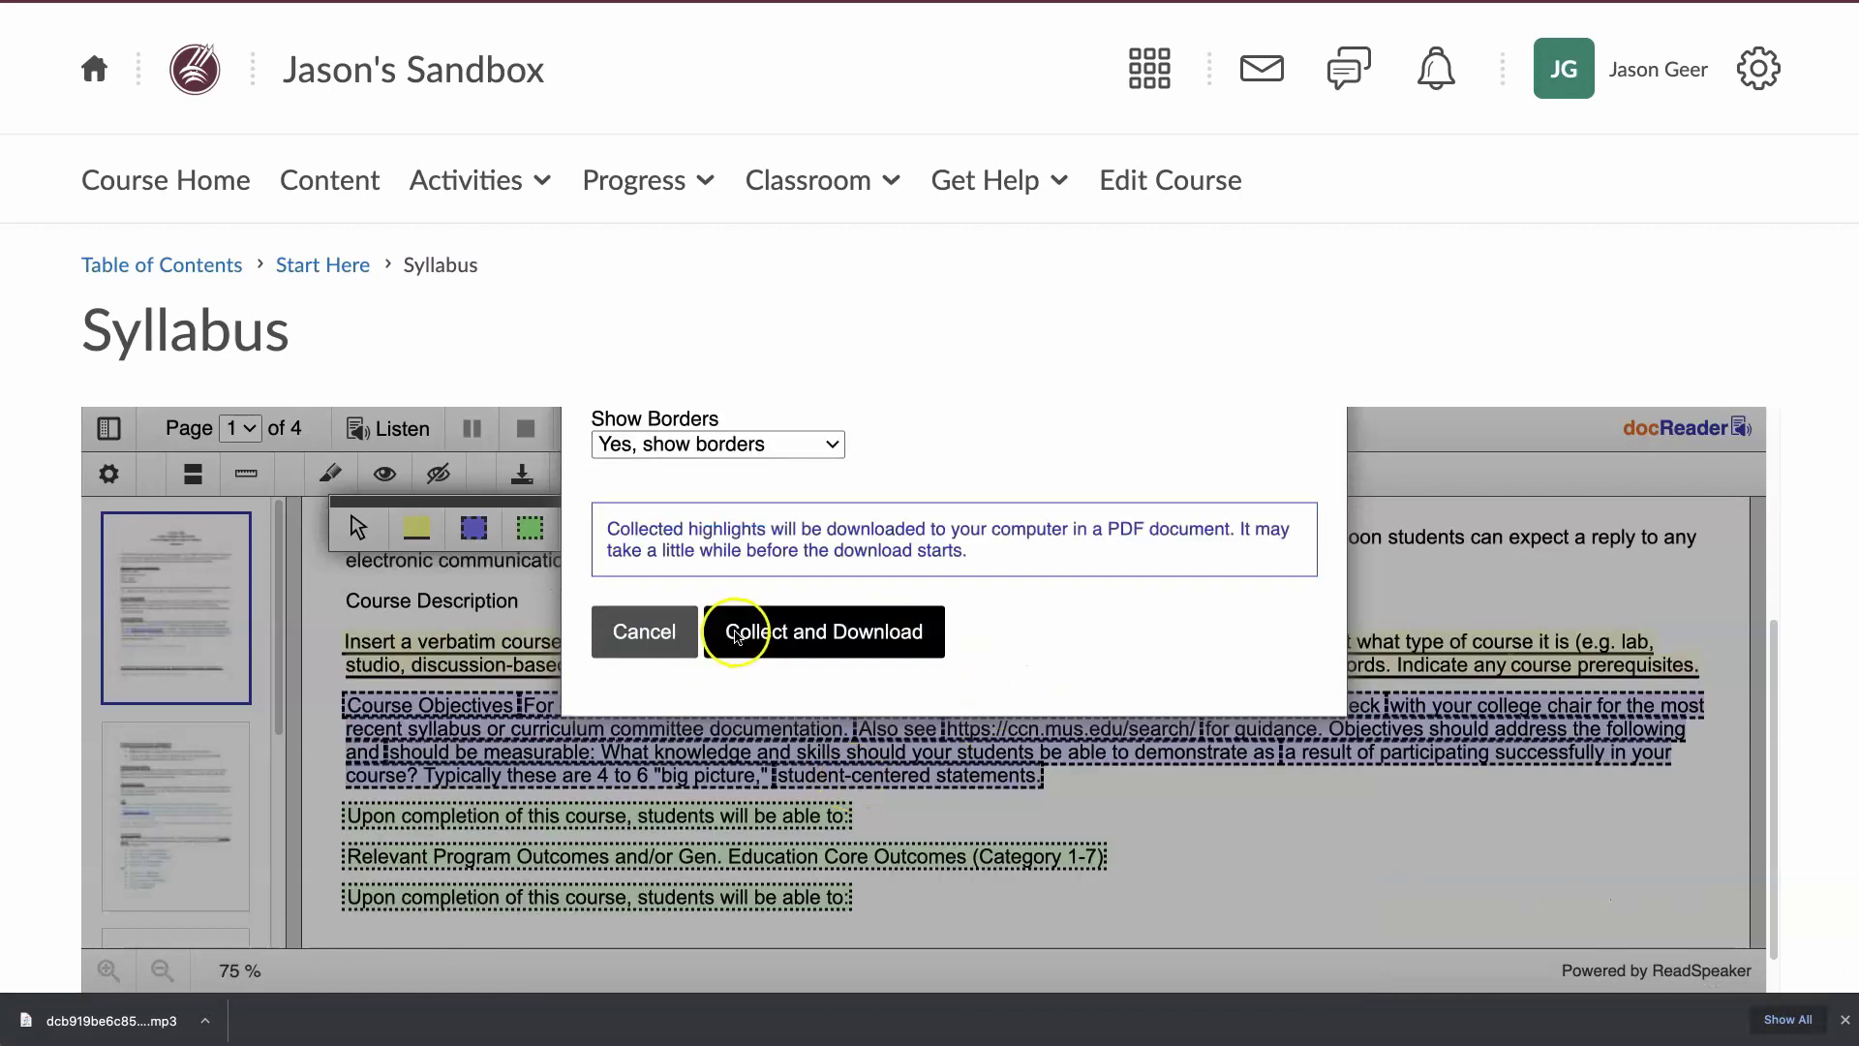
pyautogui.click(781, 636)
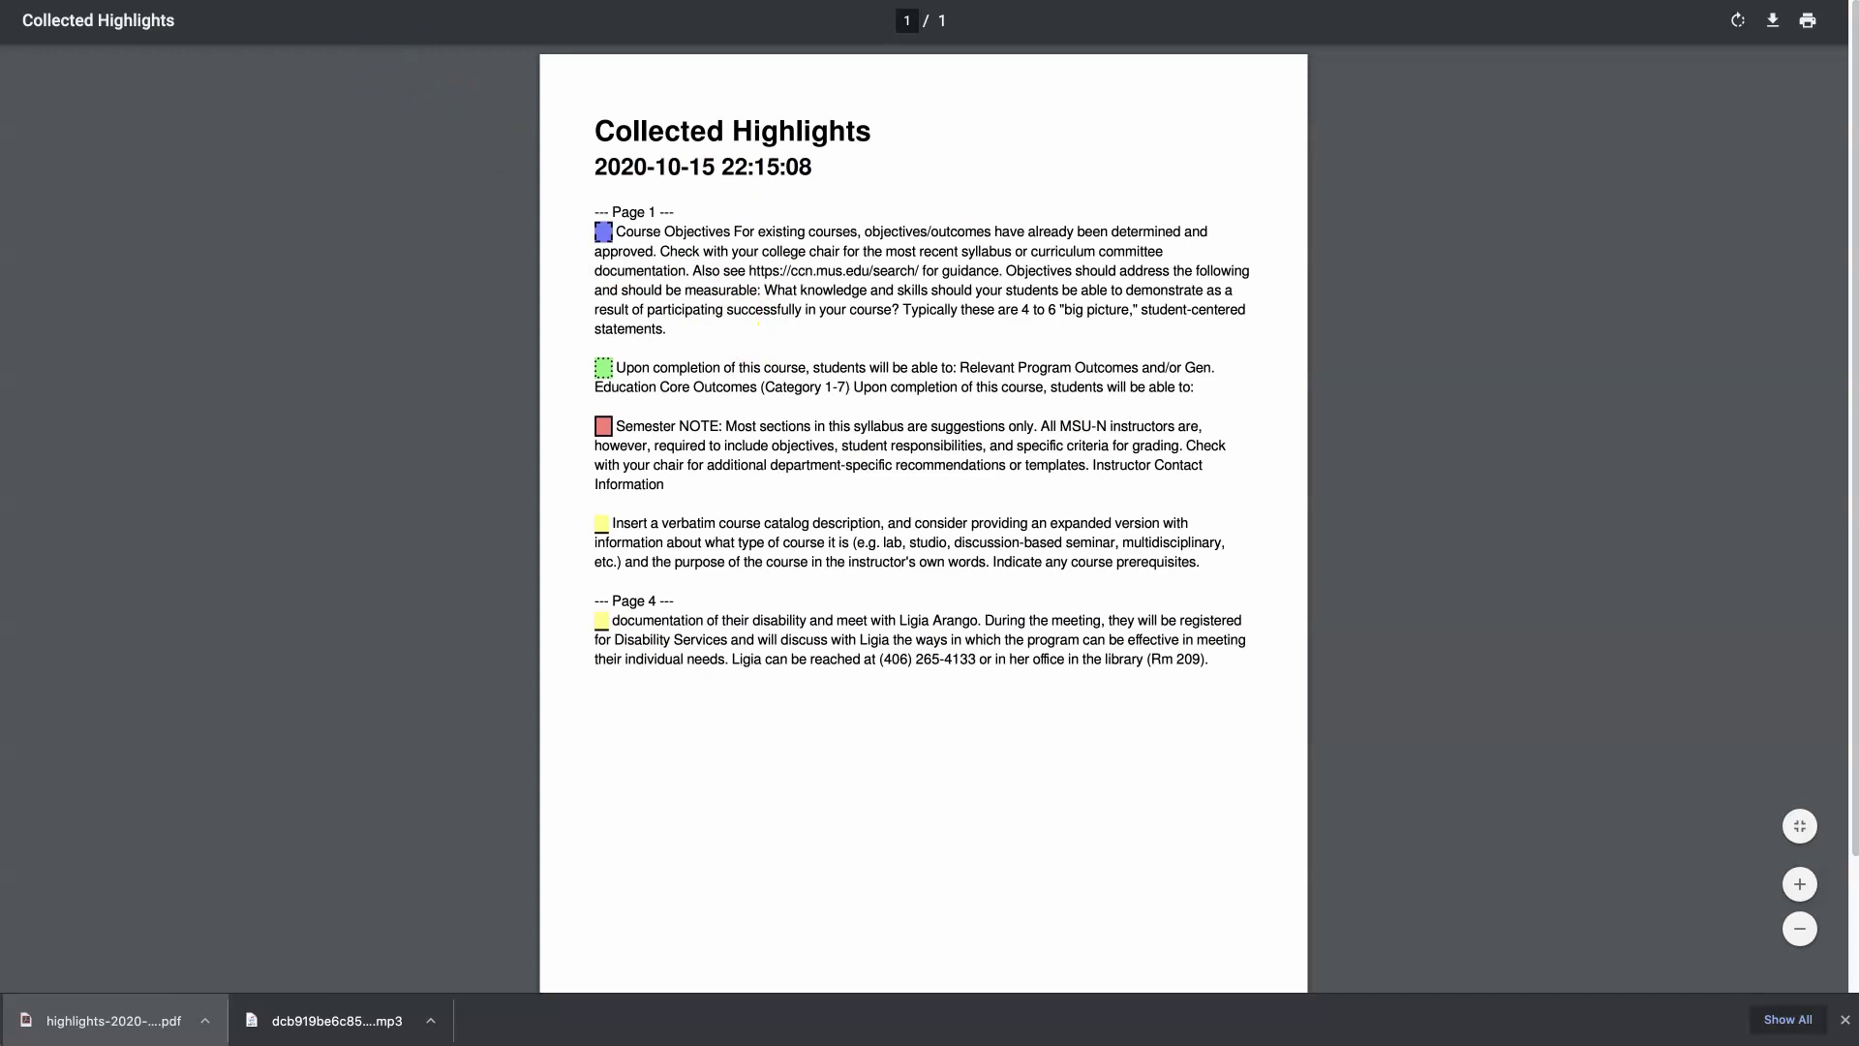
# Close the Collected Highlights PDF tab with Cmd+W to return to the syllabus
pyautogui.press('super+w')
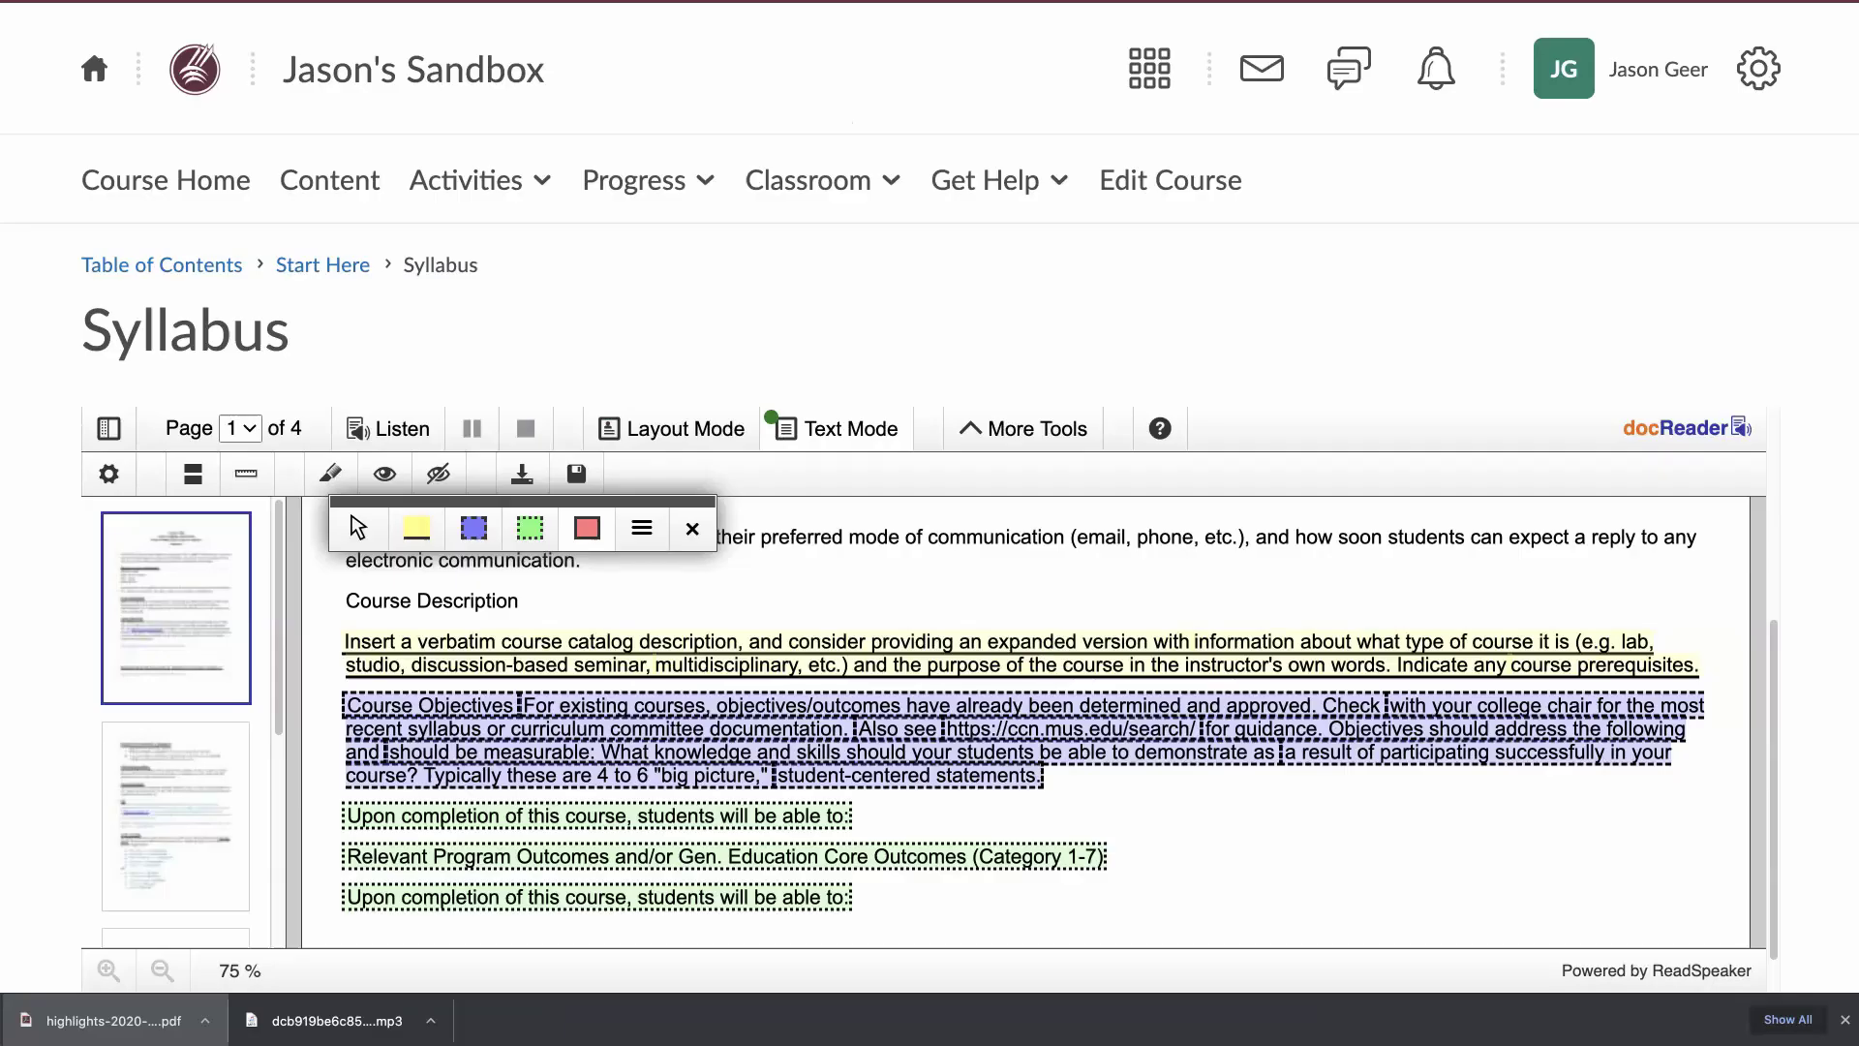
# Clear all highlights from the syllabus document, confirm it, and close the highlighter palette
pyautogui.click(642, 528)
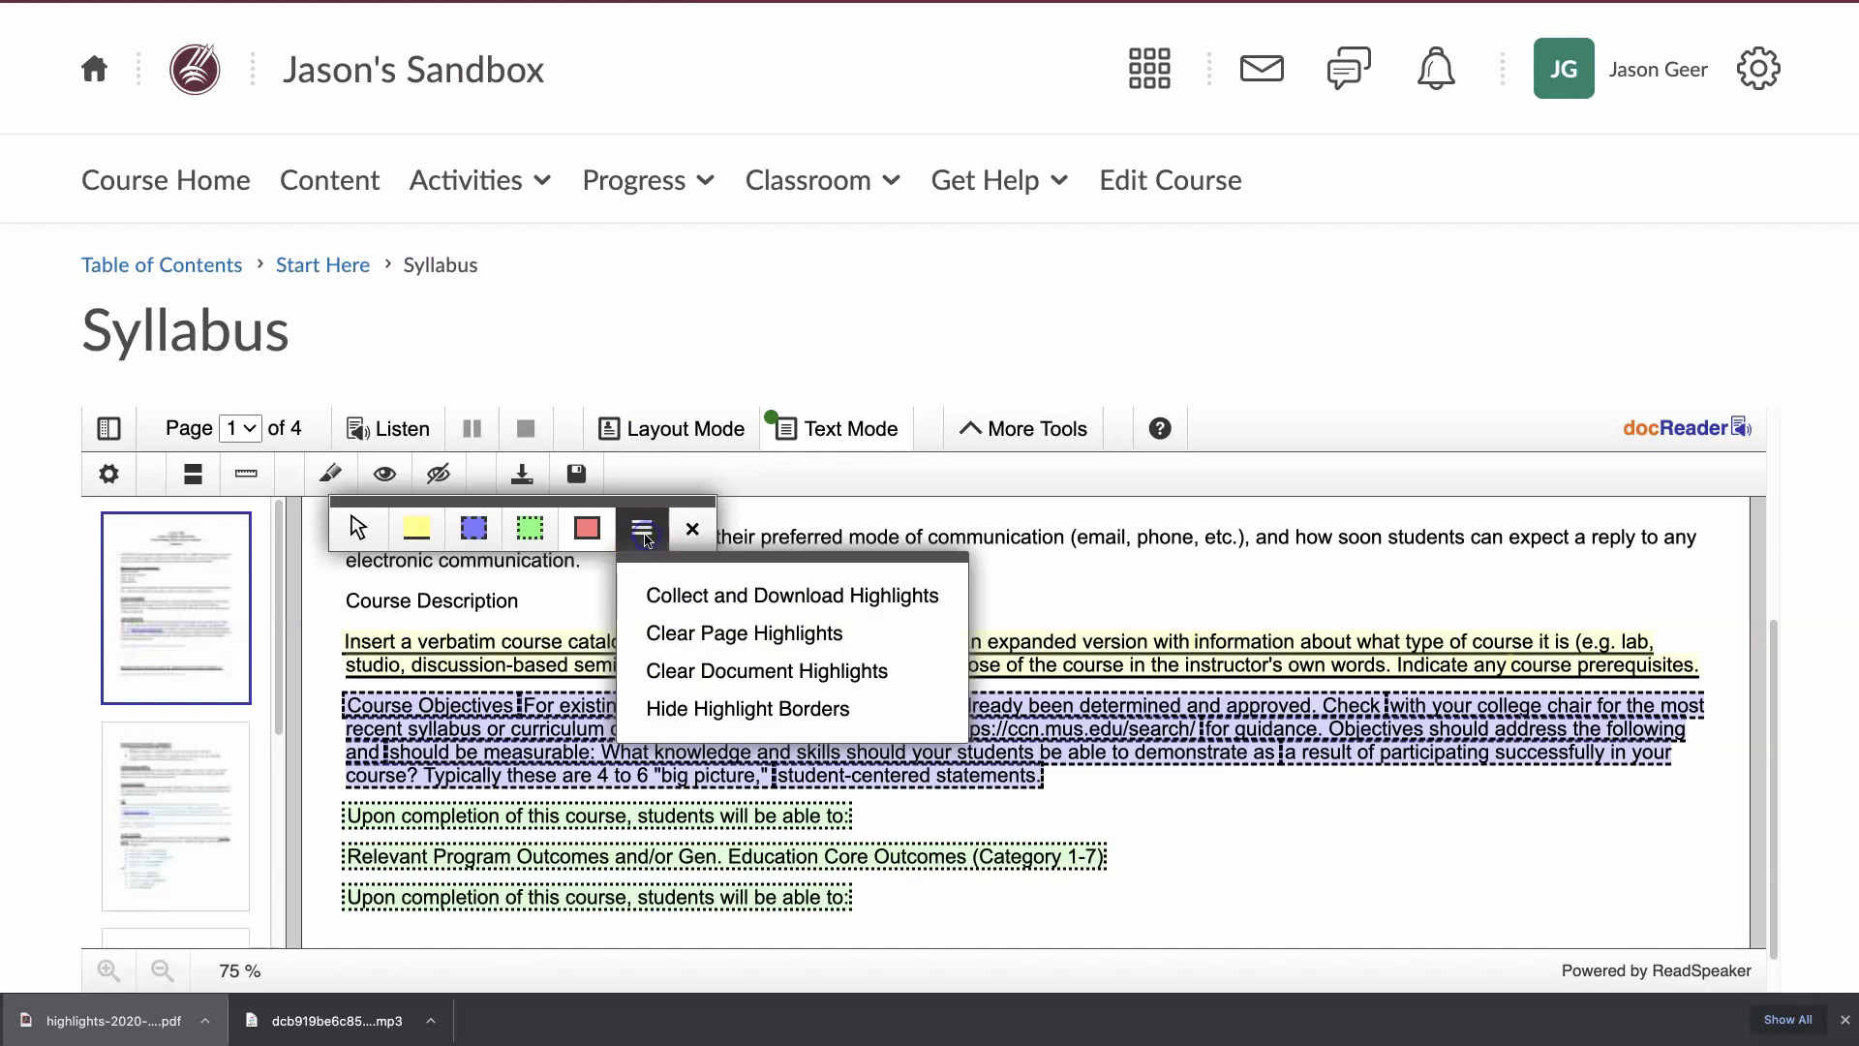
pyautogui.click(712, 682)
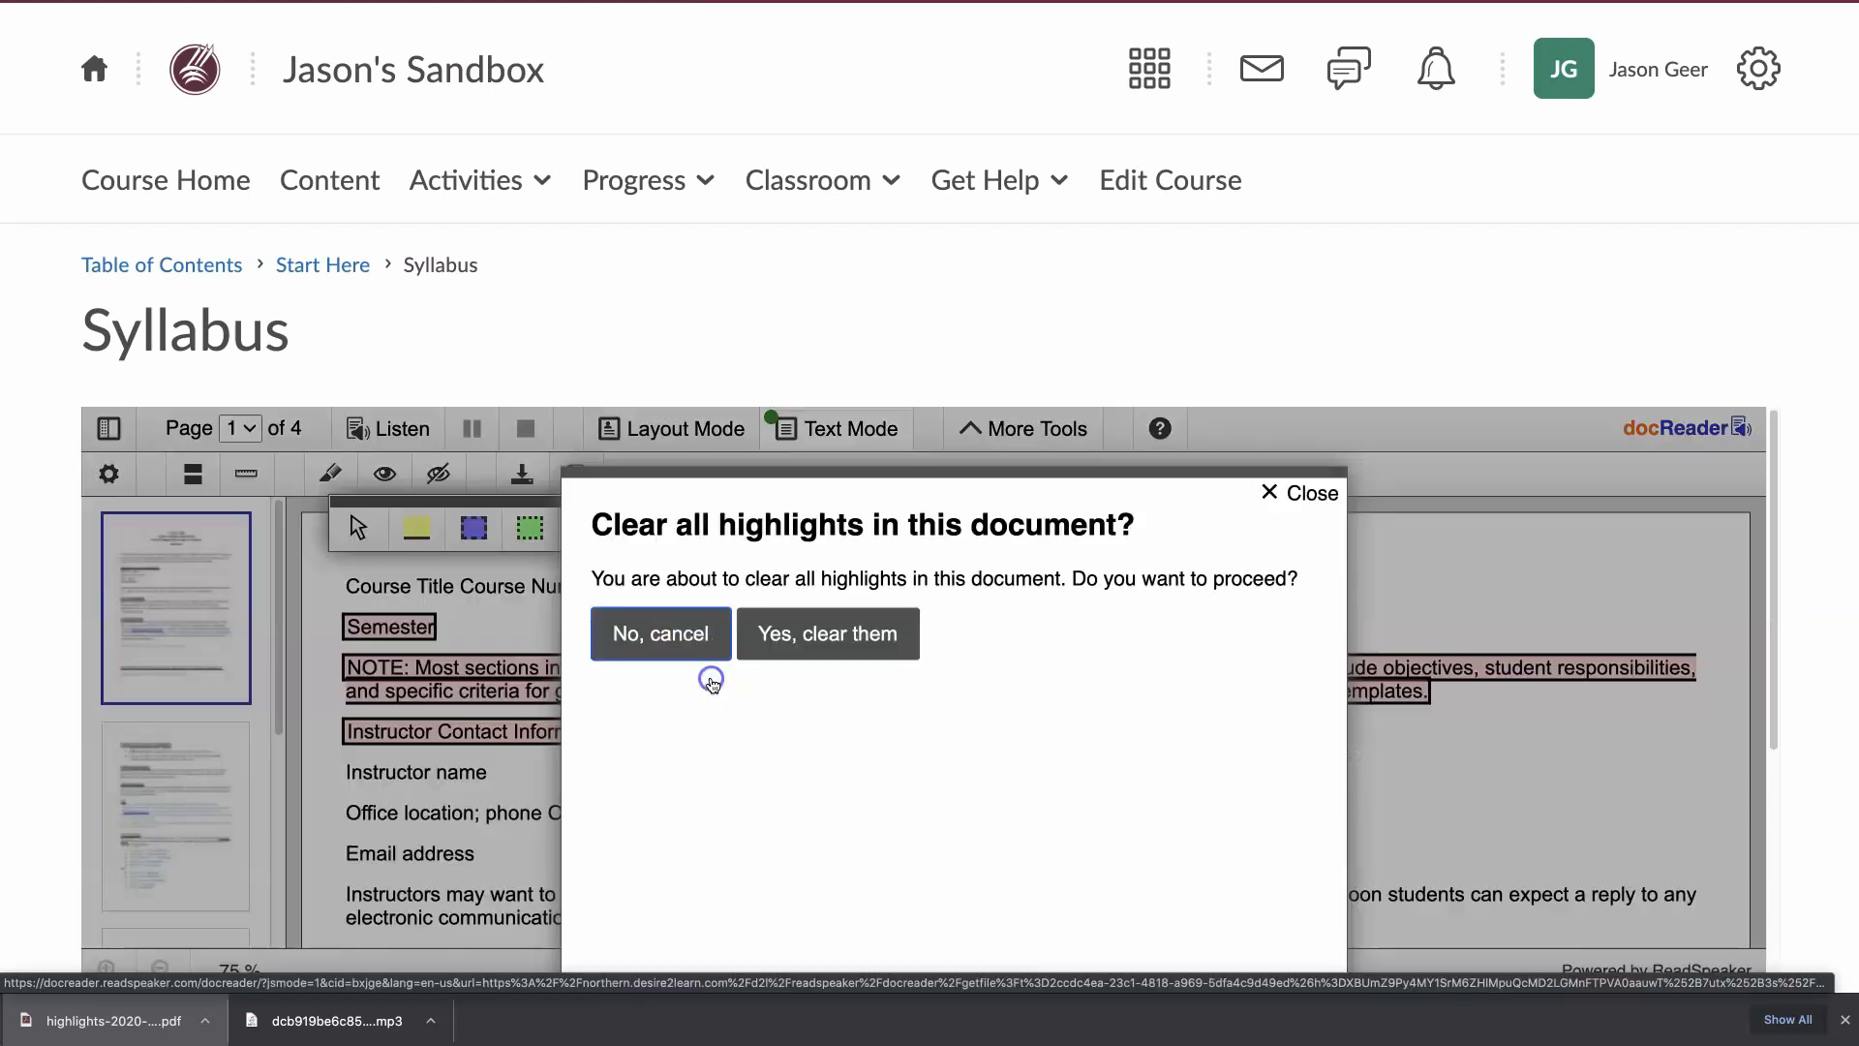
pyautogui.click(812, 655)
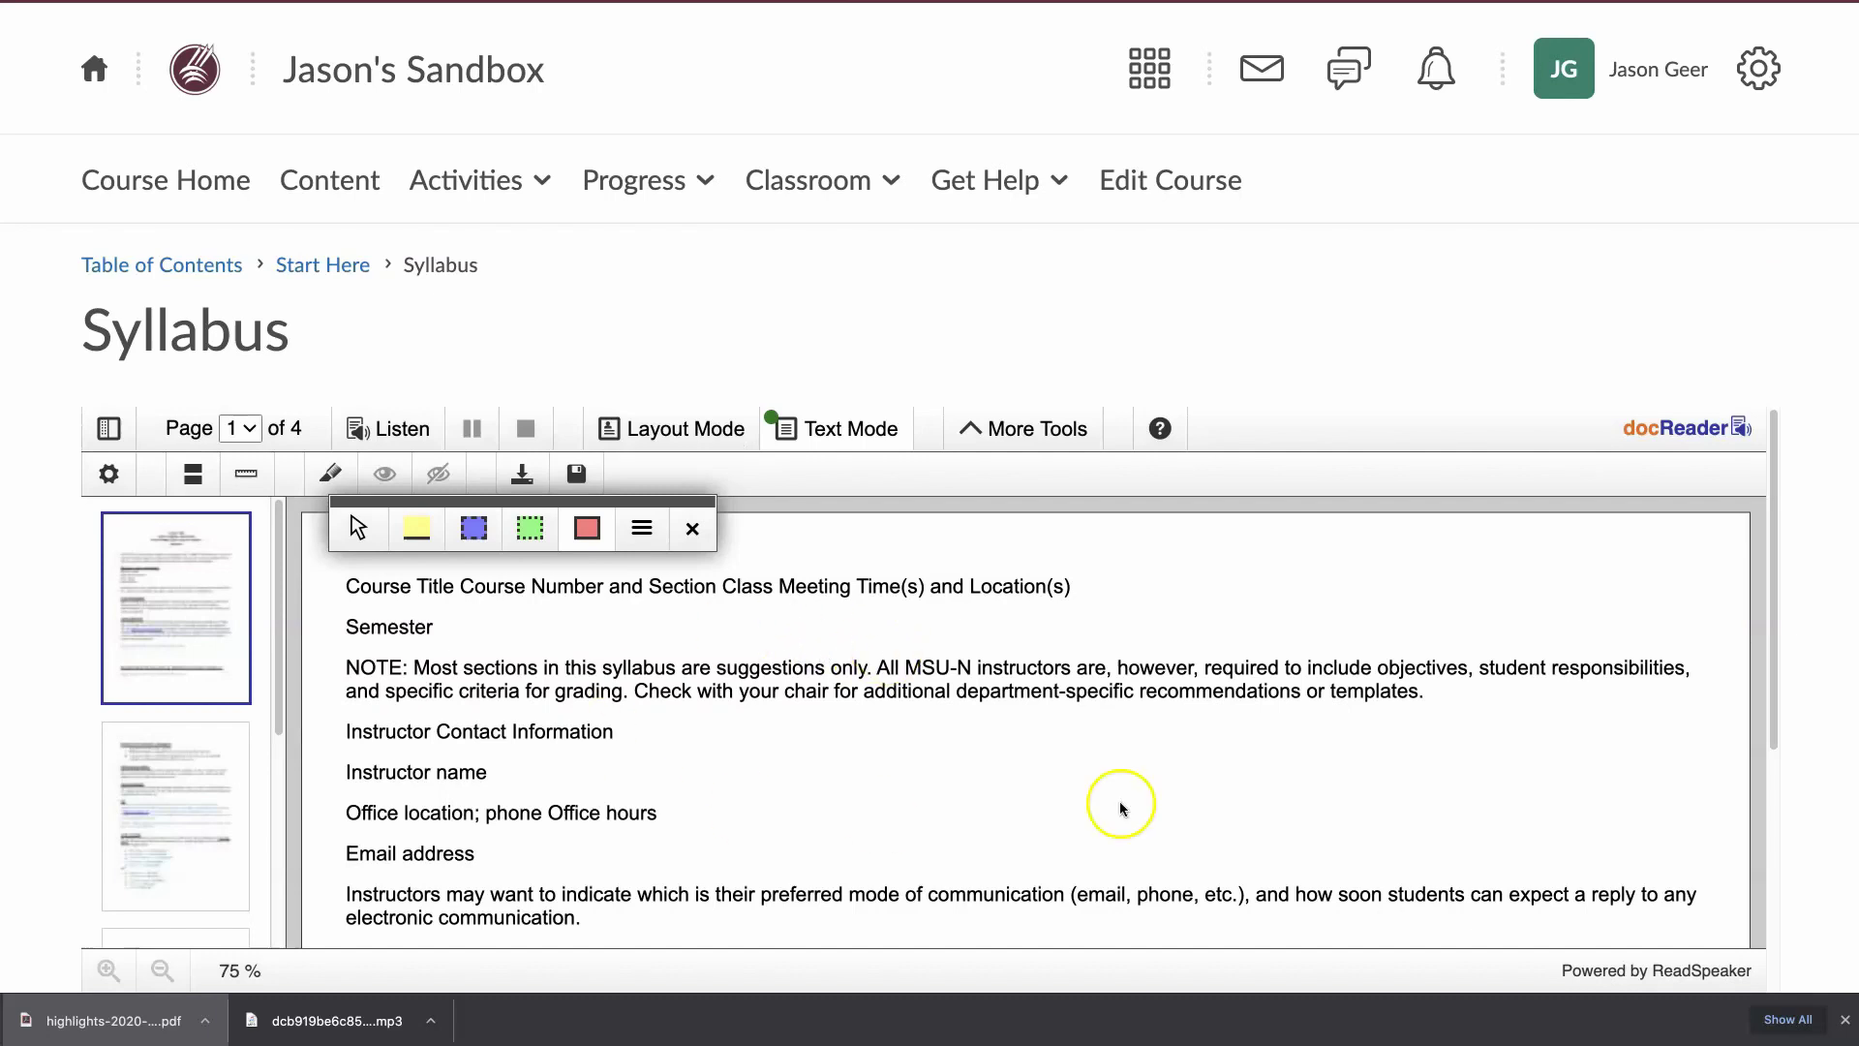
pyautogui.click(692, 527)
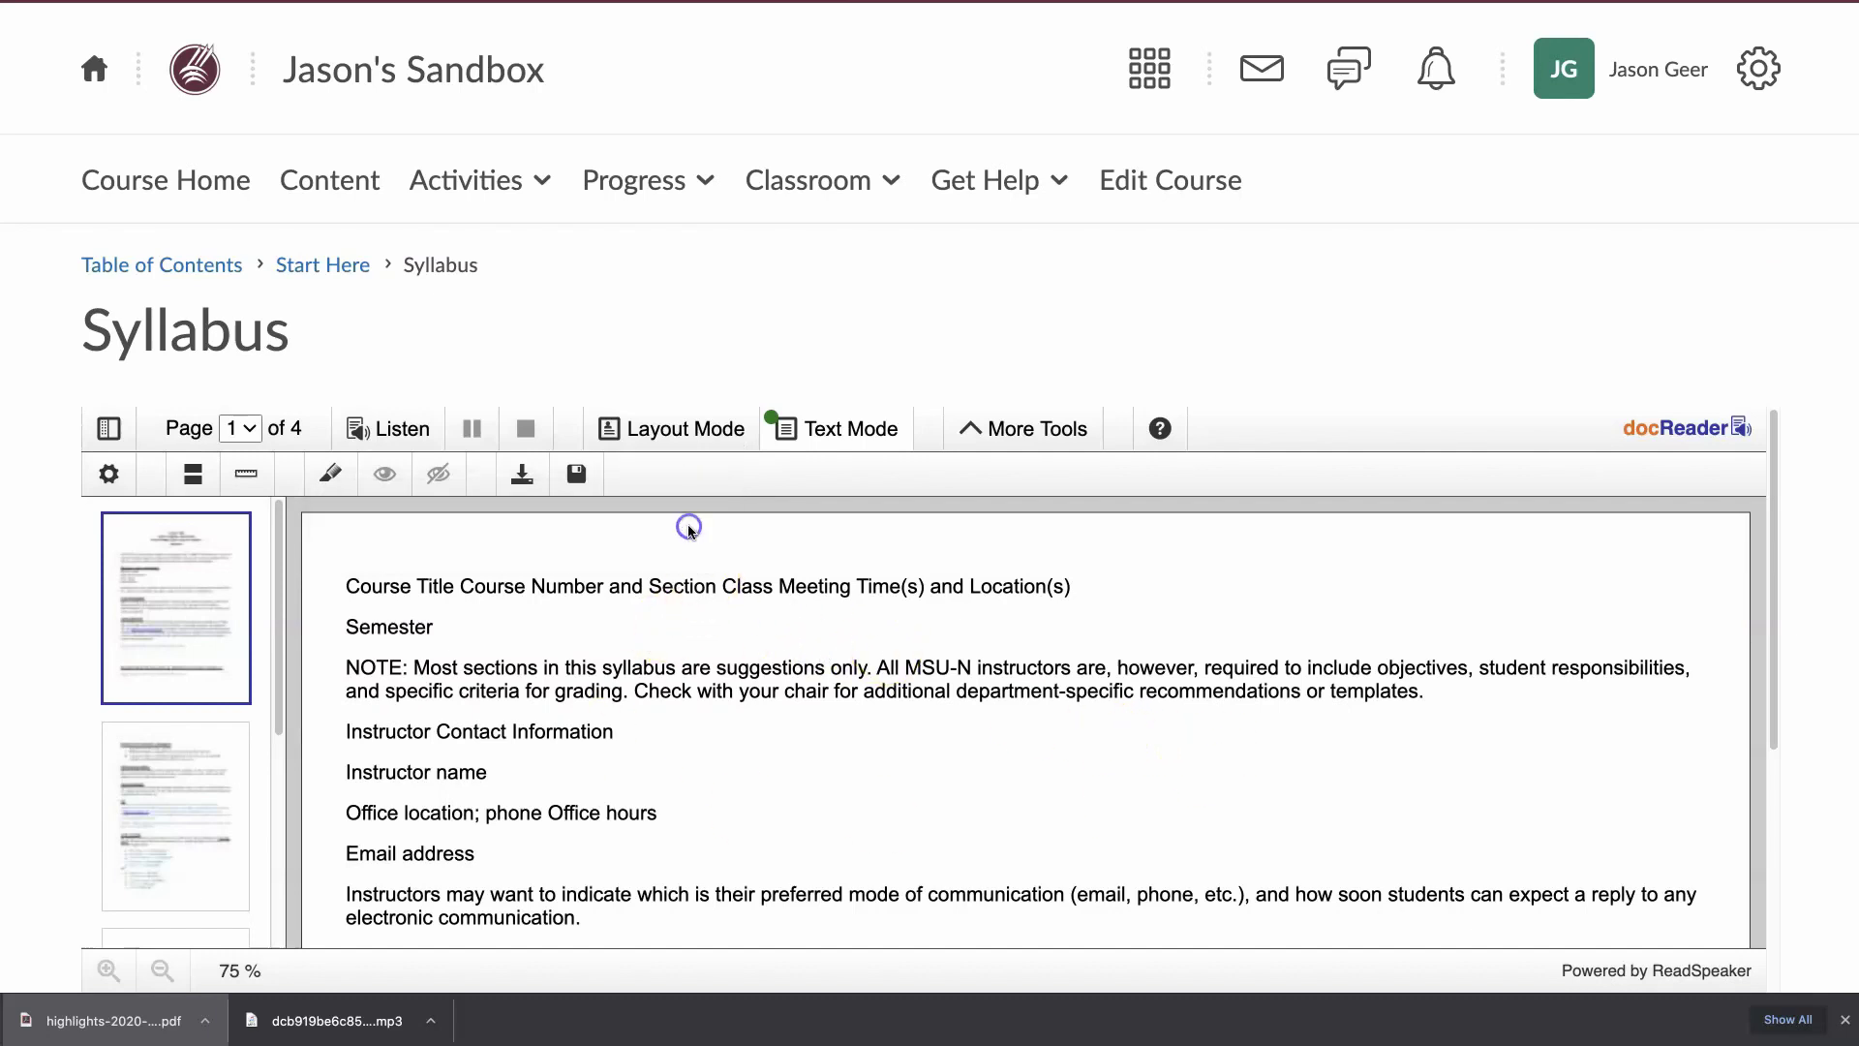
pyautogui.click(505, 487)
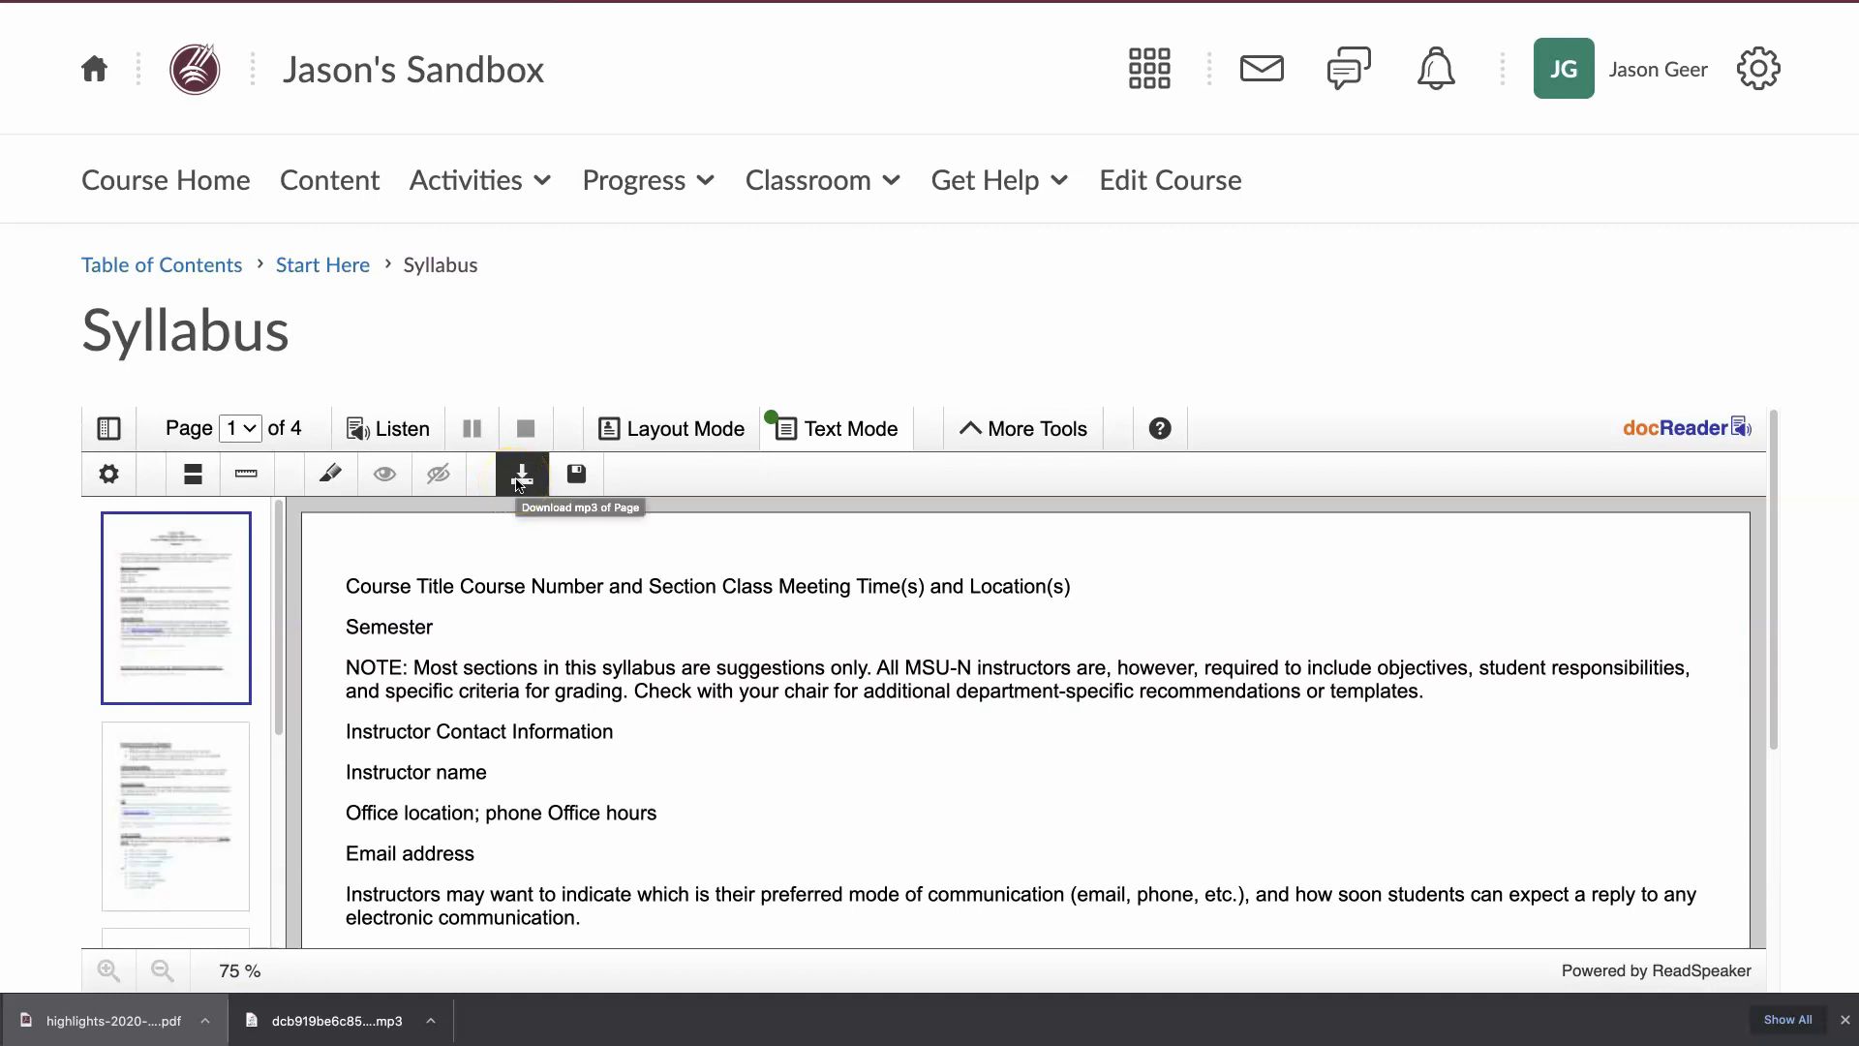
# Agree to the audio terms, download the page's MP3, and open the downloaded file
pyautogui.click(519, 477)
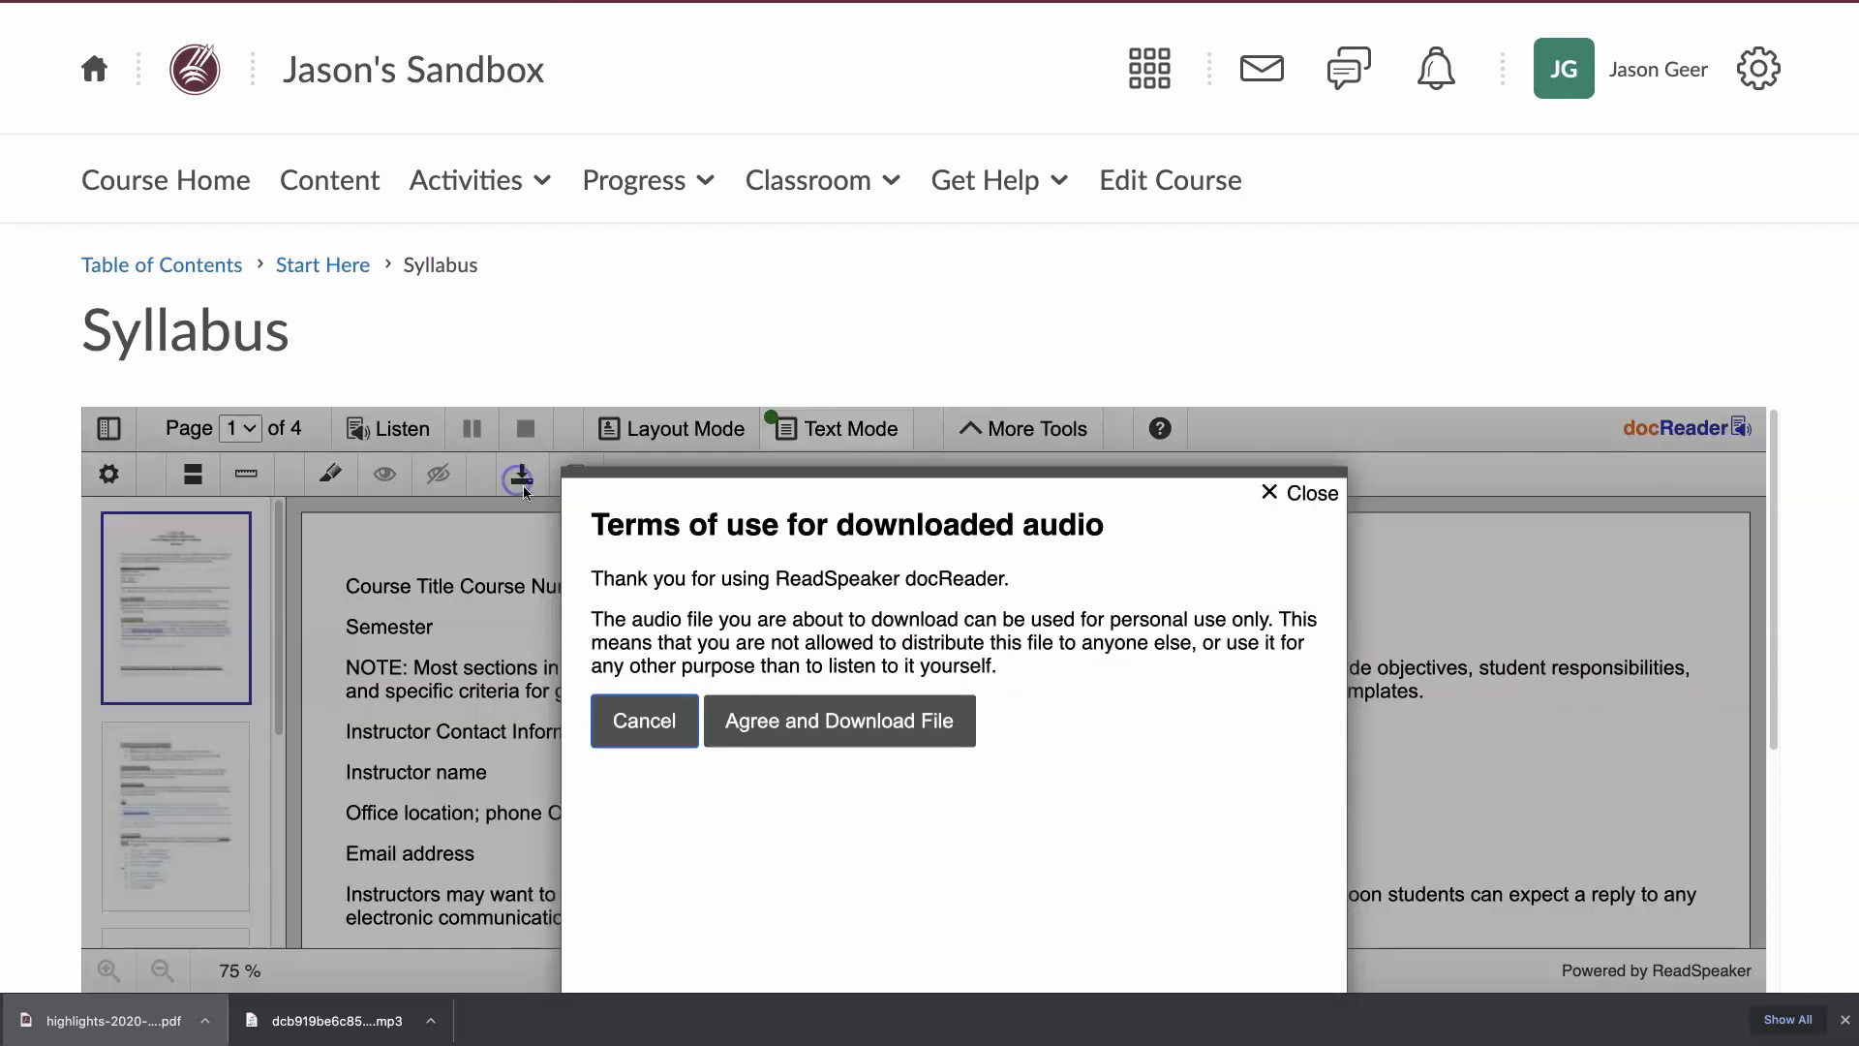
pyautogui.click(804, 742)
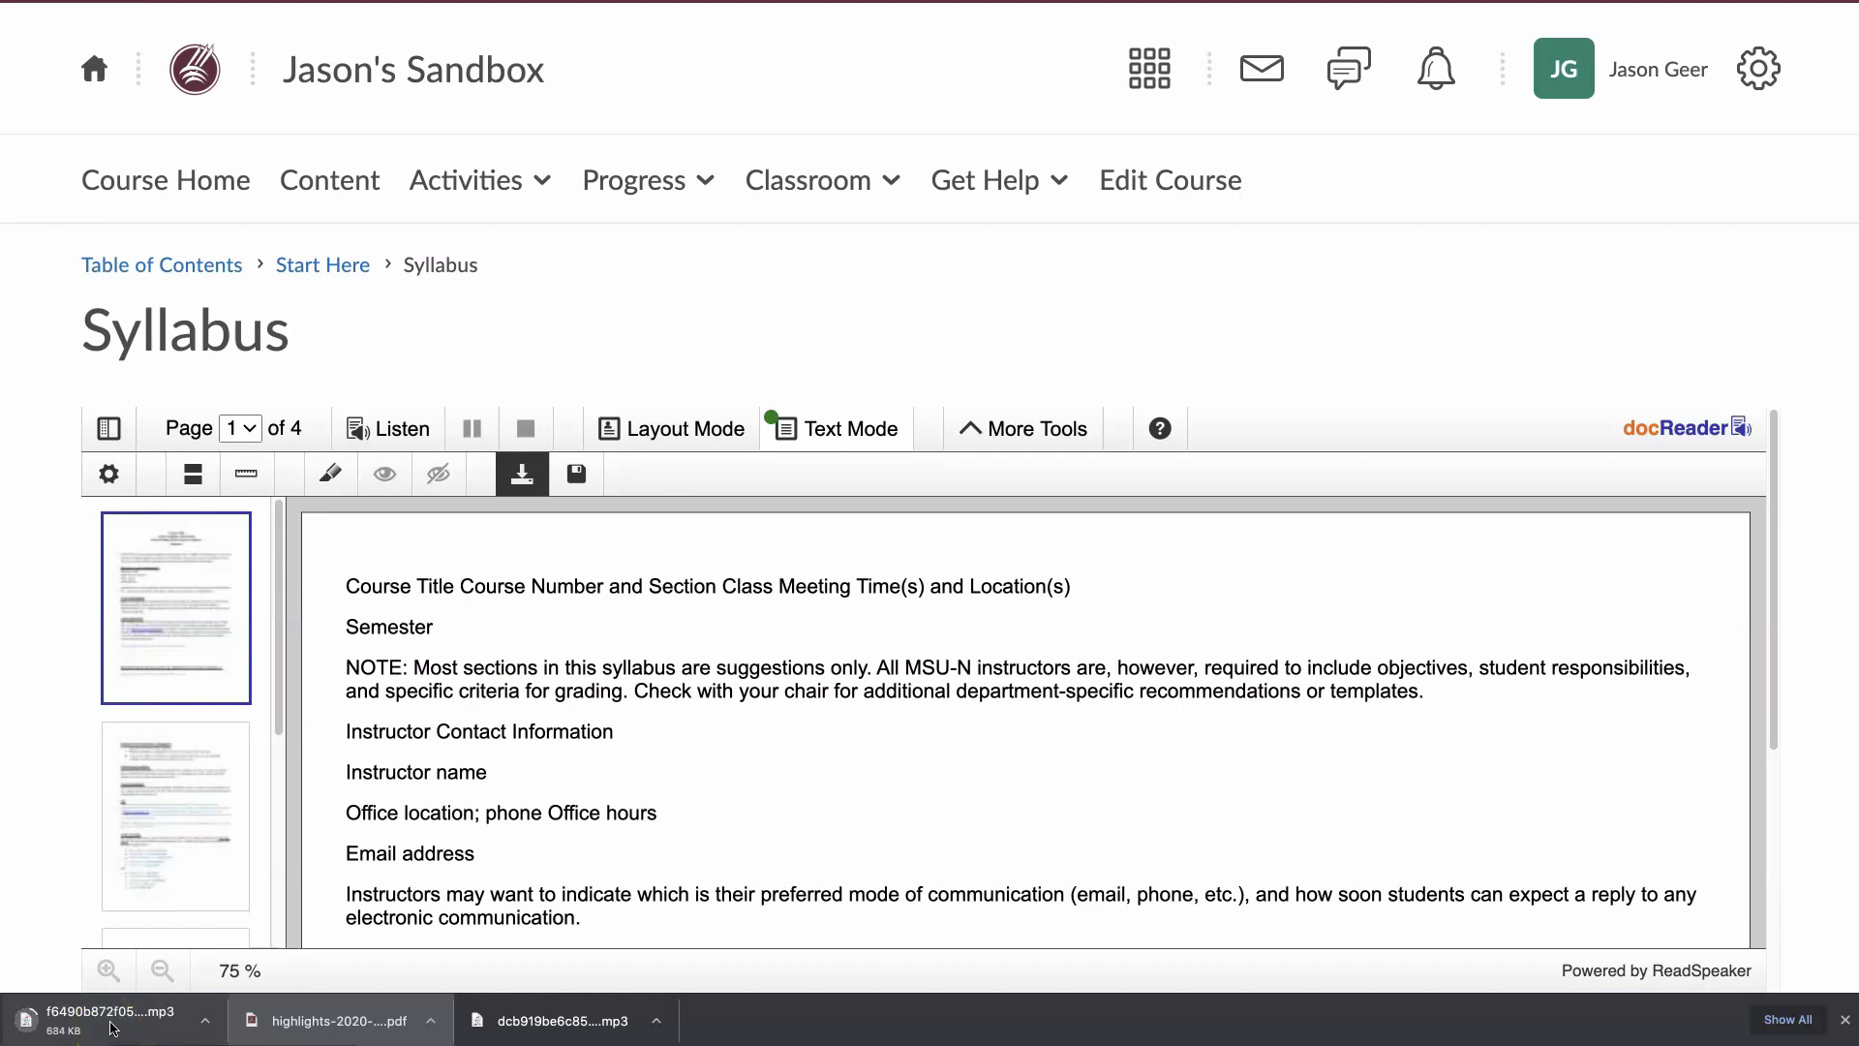
pyautogui.click(113, 1029)
# Close the Music window and dismiss its menu to get back to the syllabus
pyautogui.click(775, 703)
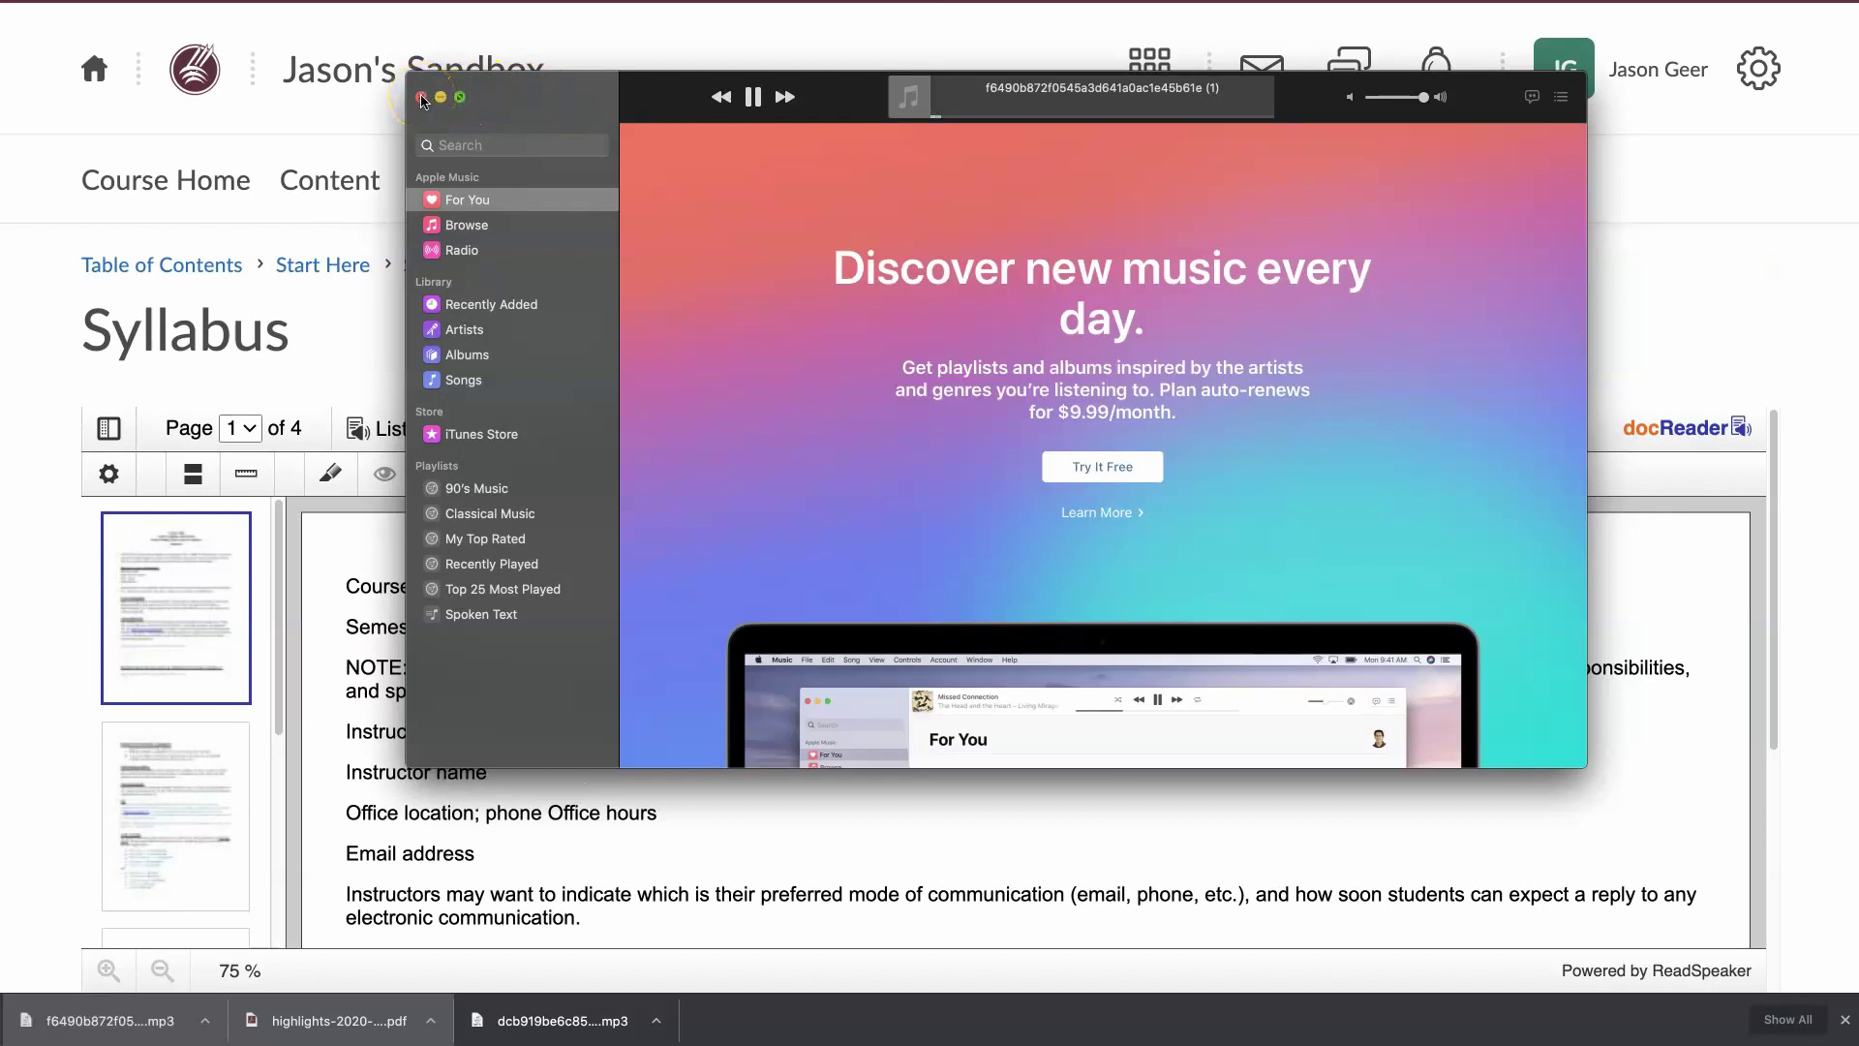
pyautogui.click(423, 98)
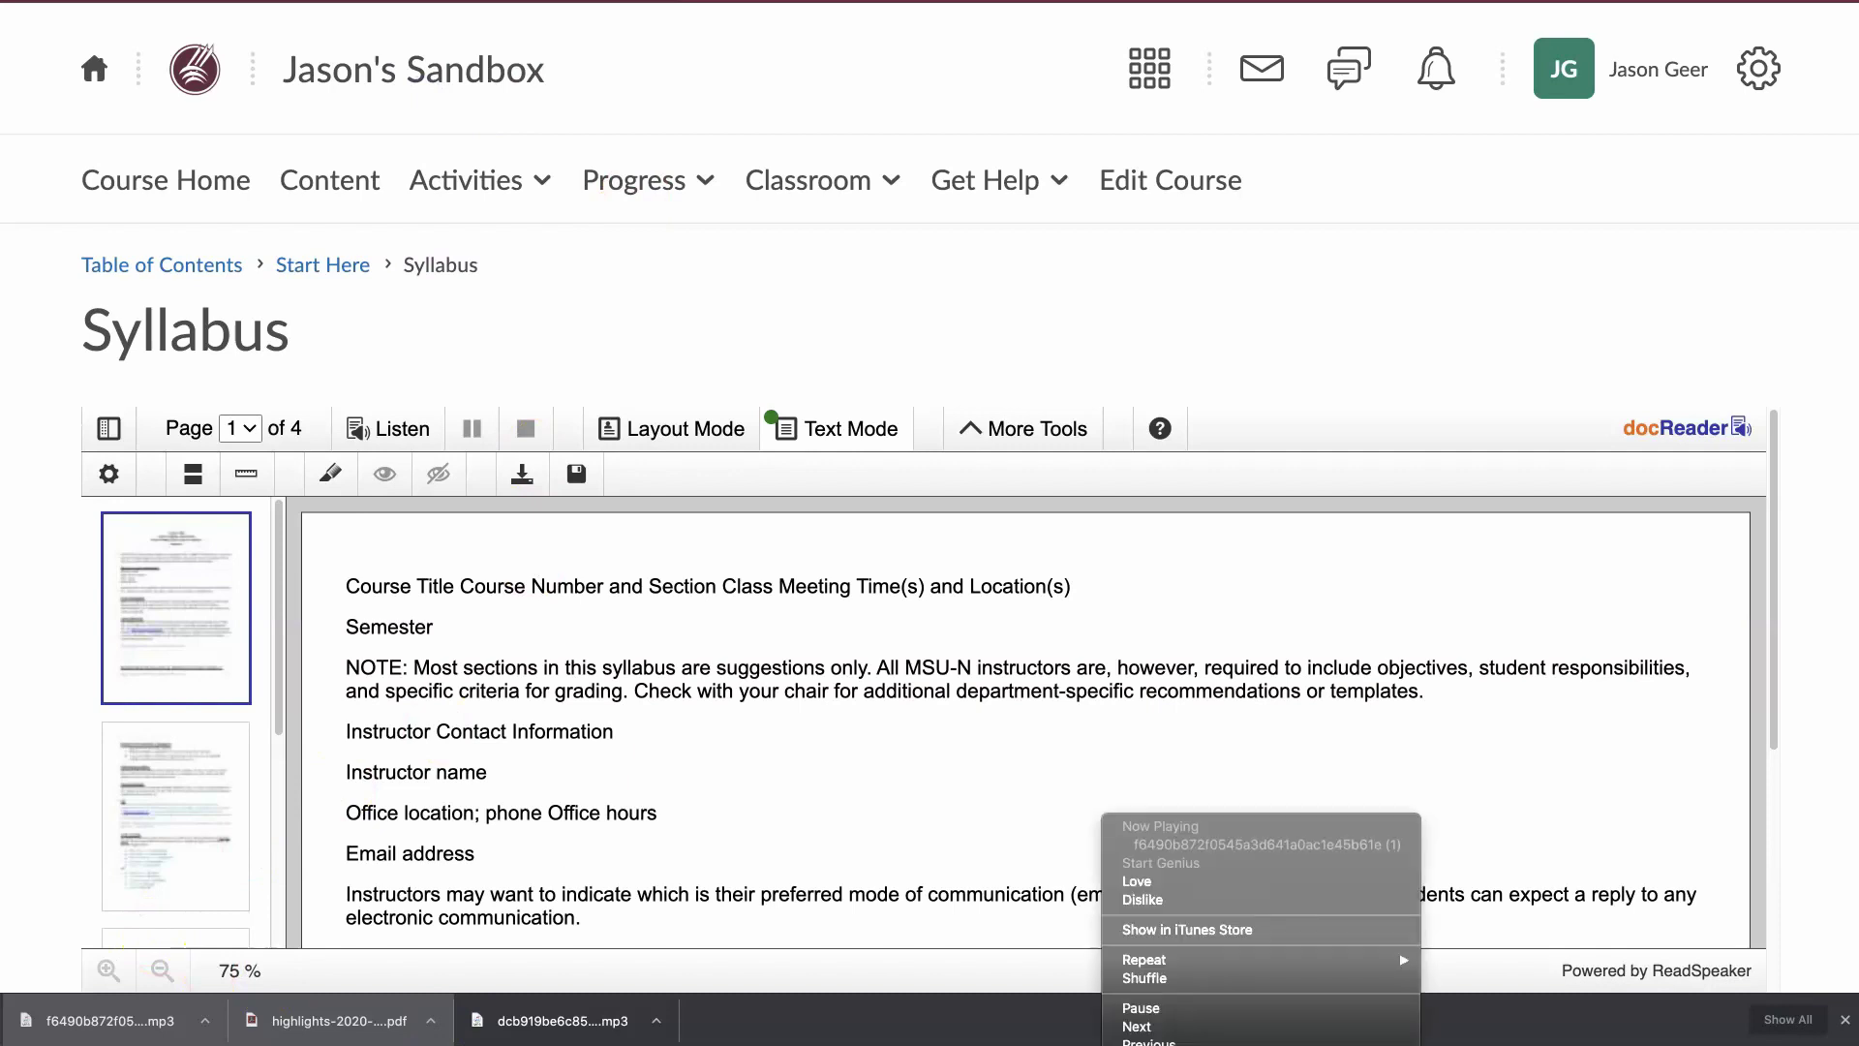
pyautogui.press('Escape')
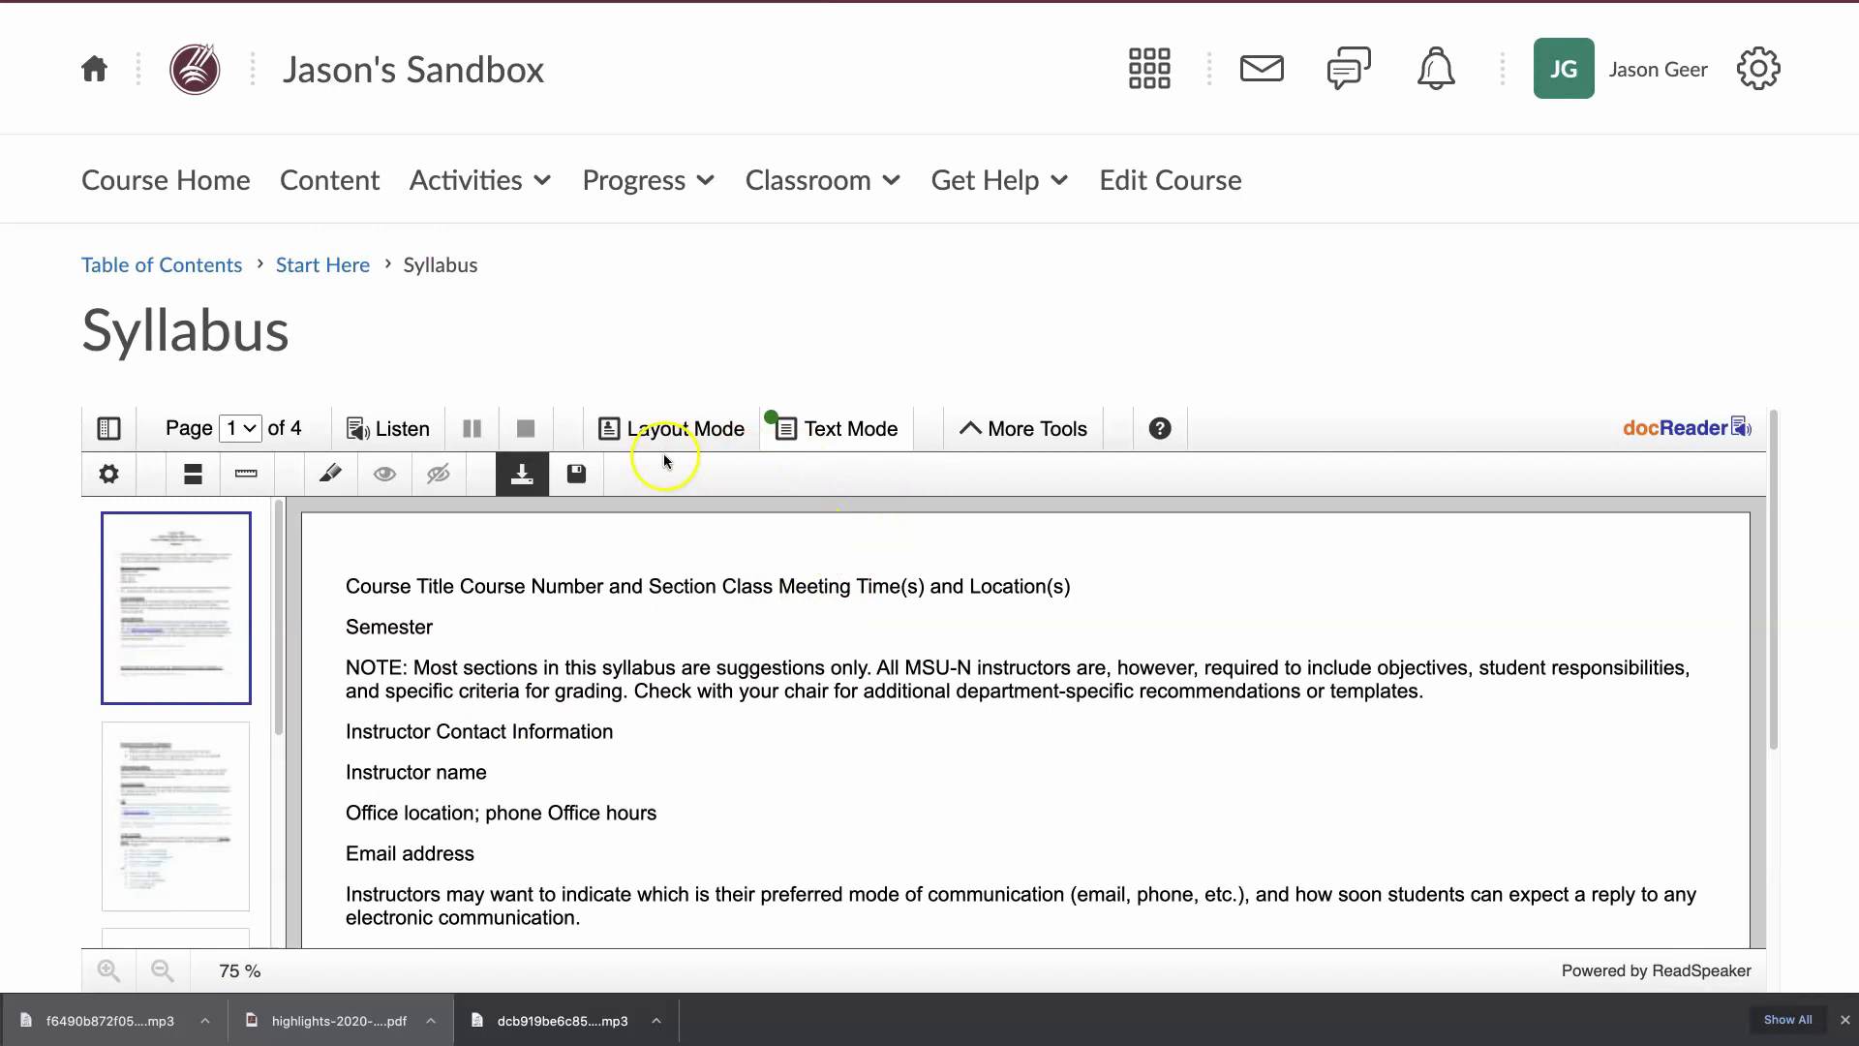
# Return to the Start Here module and open the Book Reviews web page
pyautogui.click(581, 477)
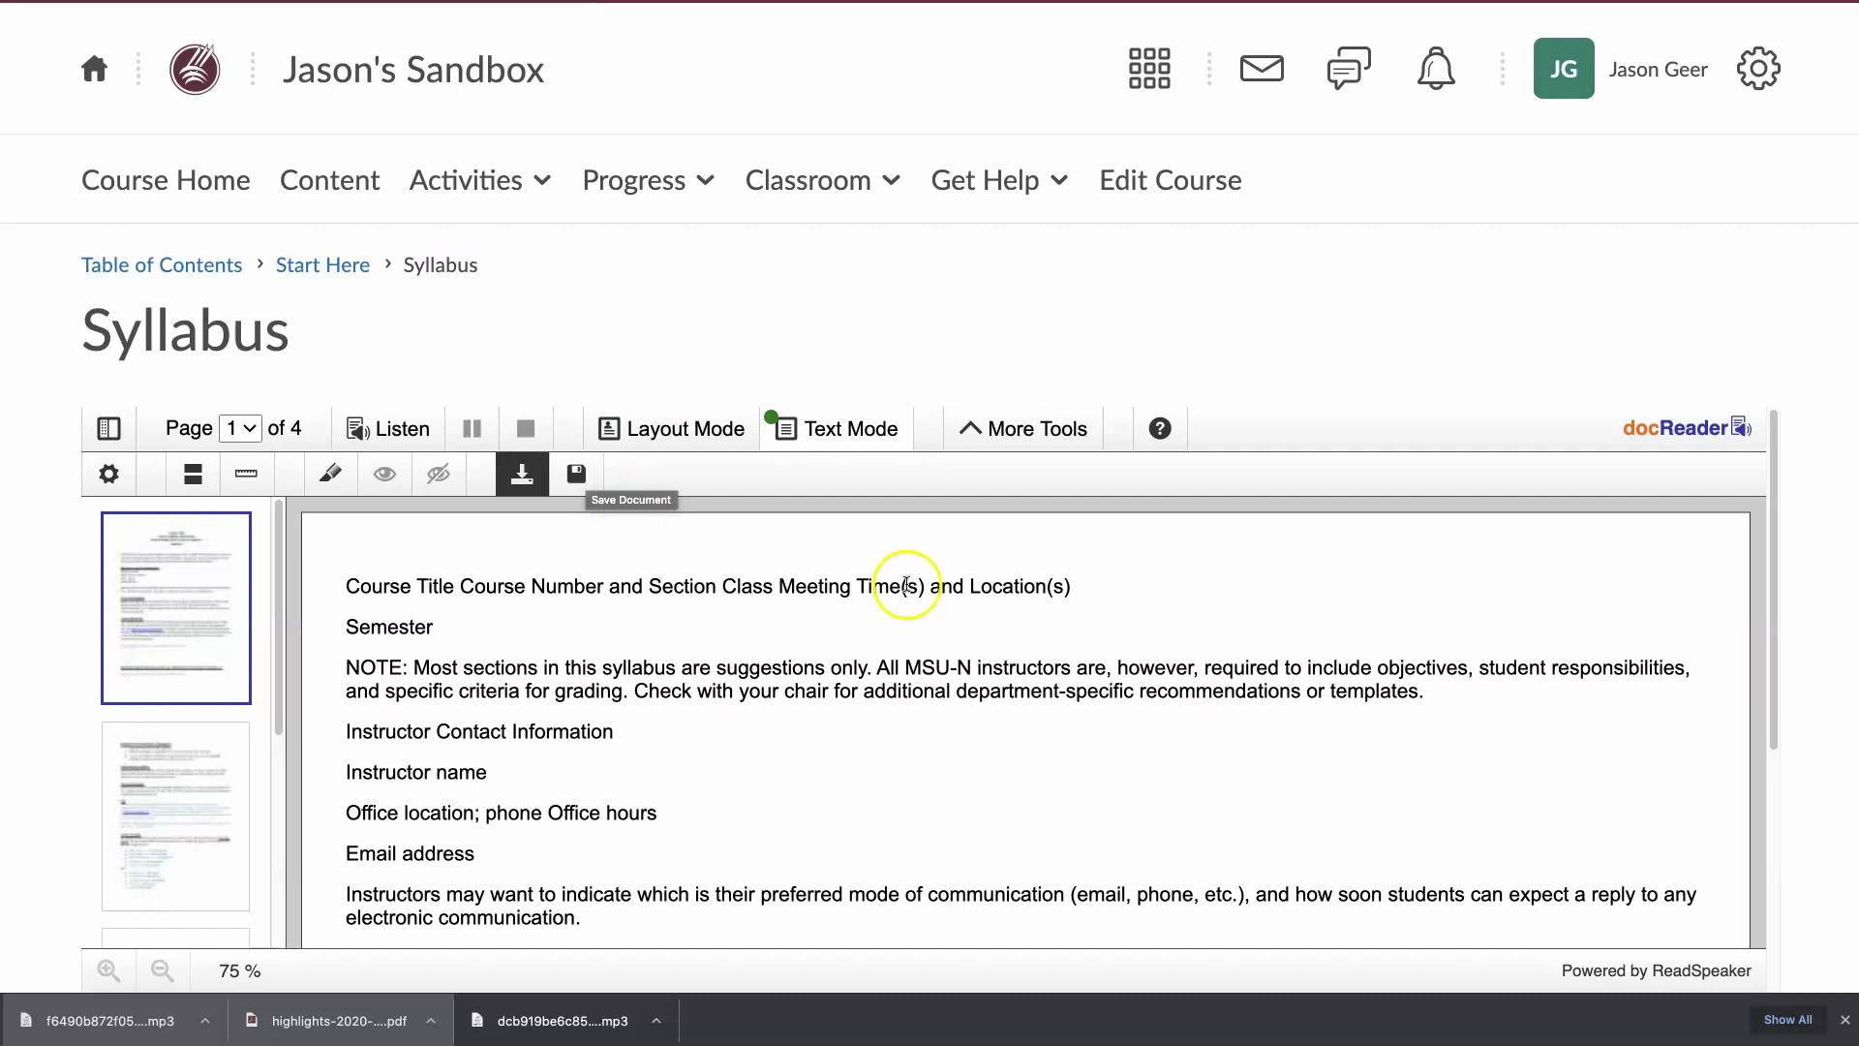
pyautogui.click(349, 270)
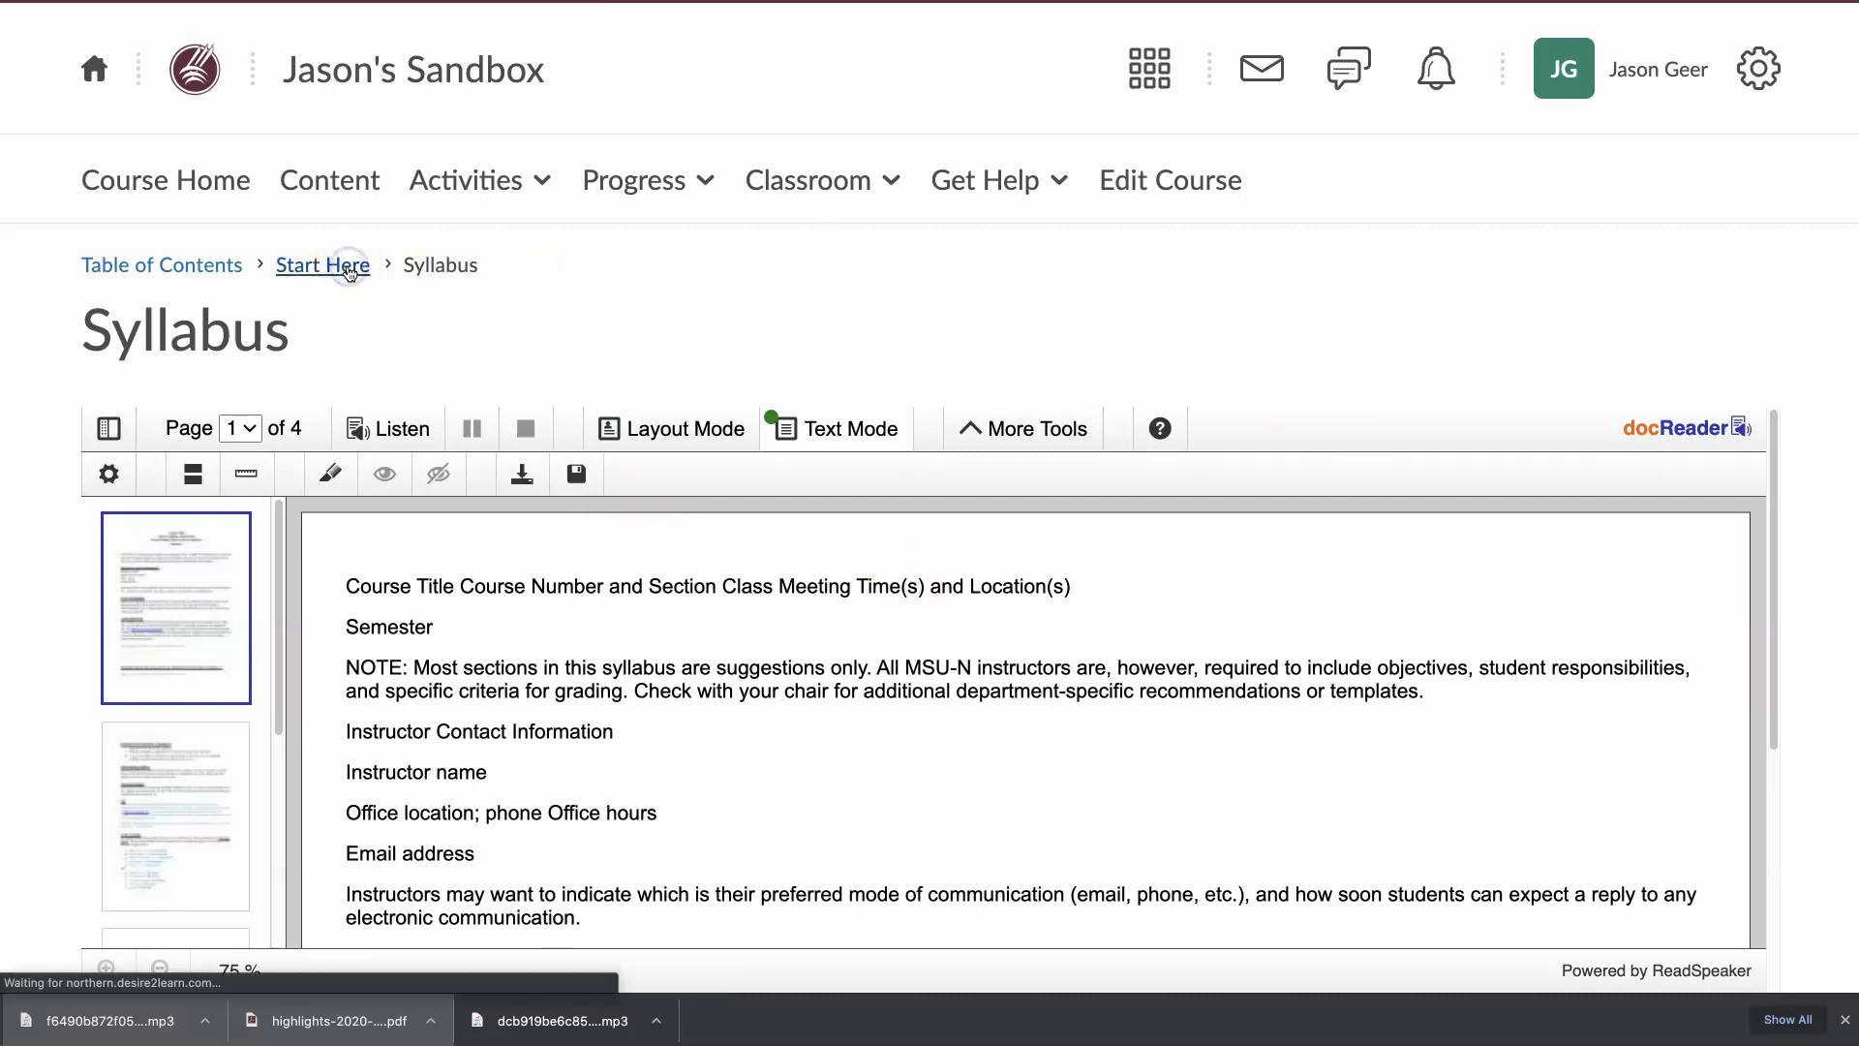
pyautogui.scroll(-5, 976, 706)
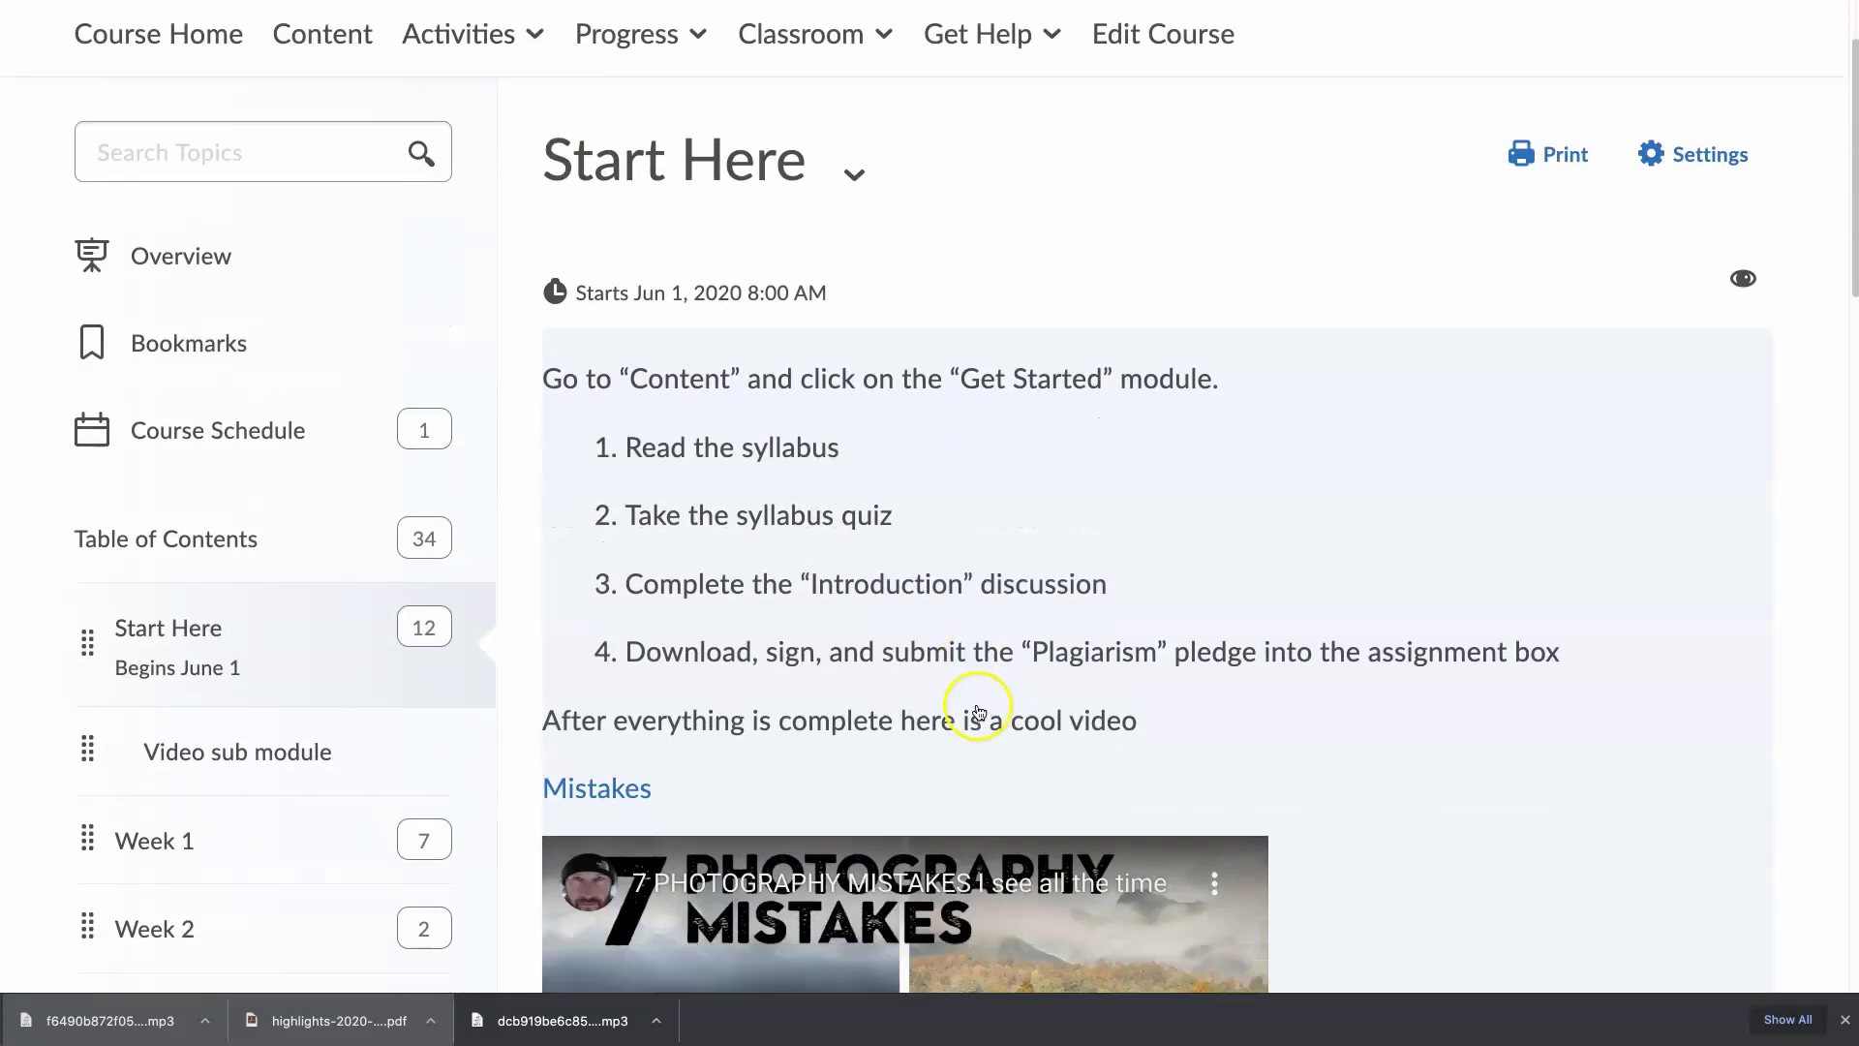
pyautogui.scroll(-4, 975, 710)
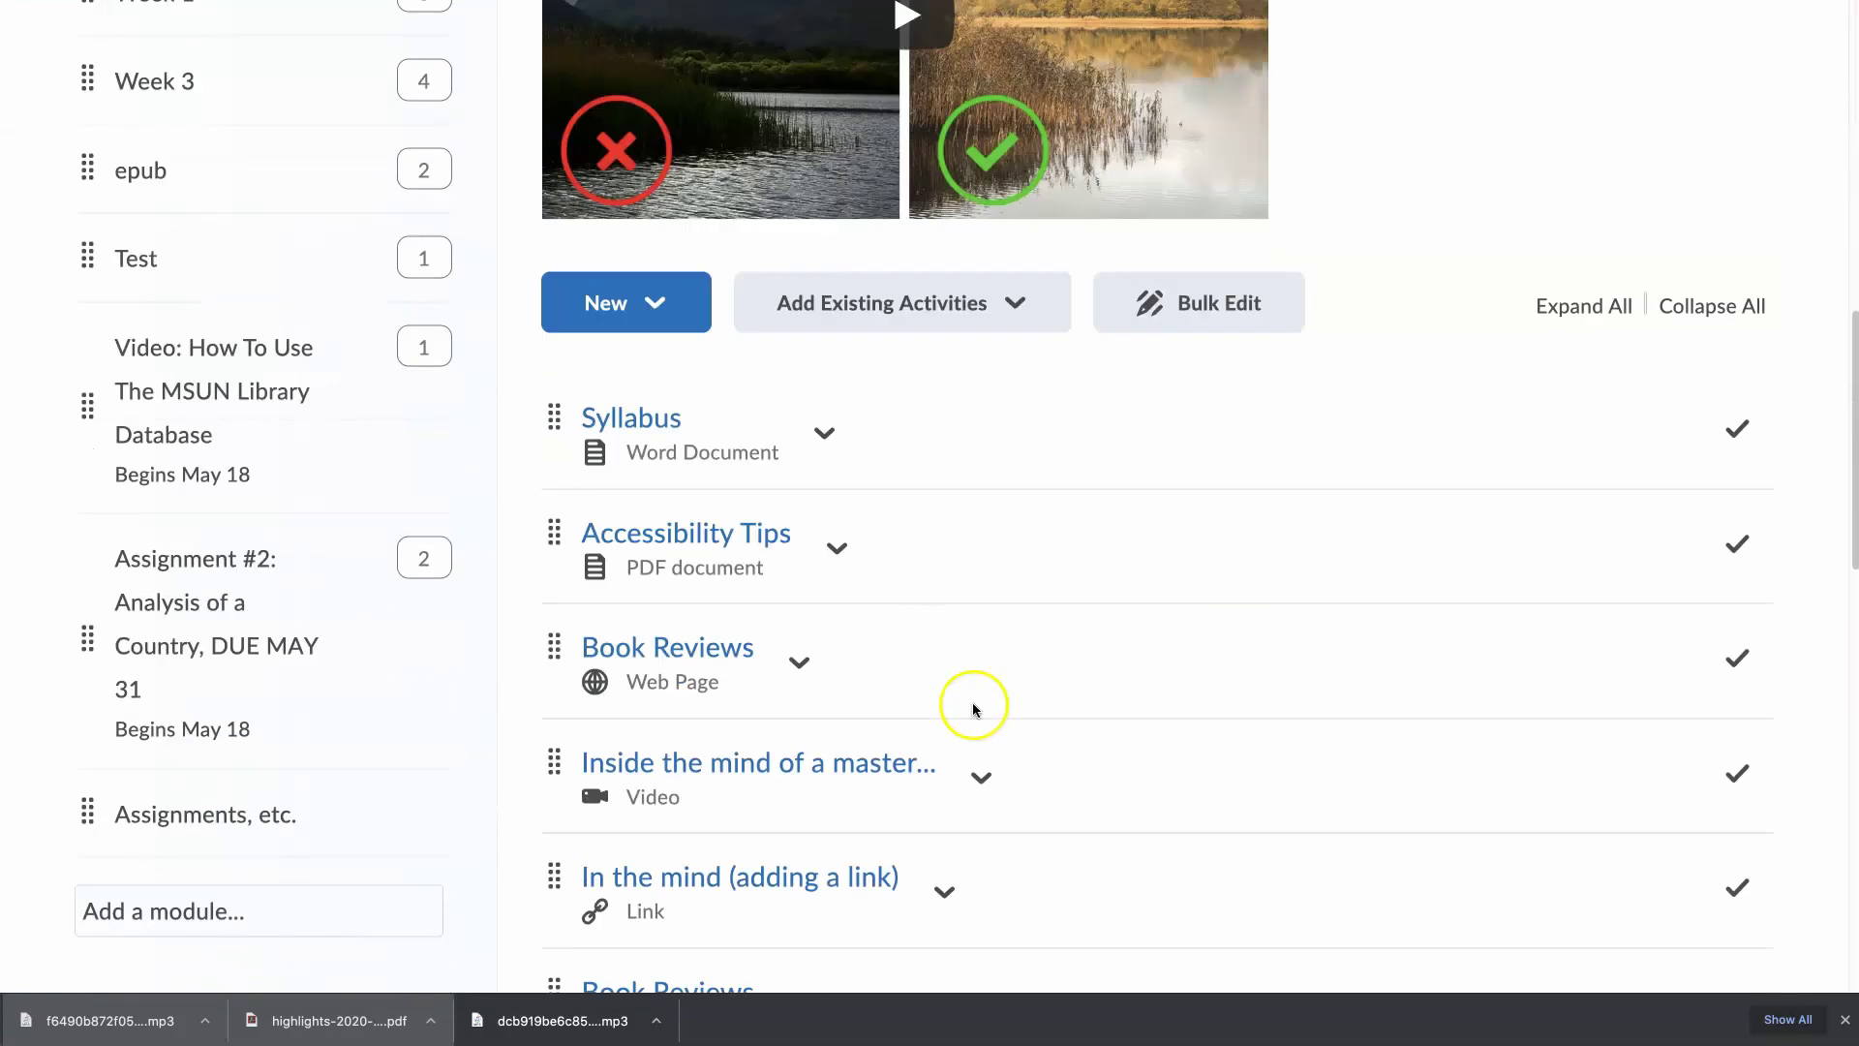
pyautogui.click(692, 649)
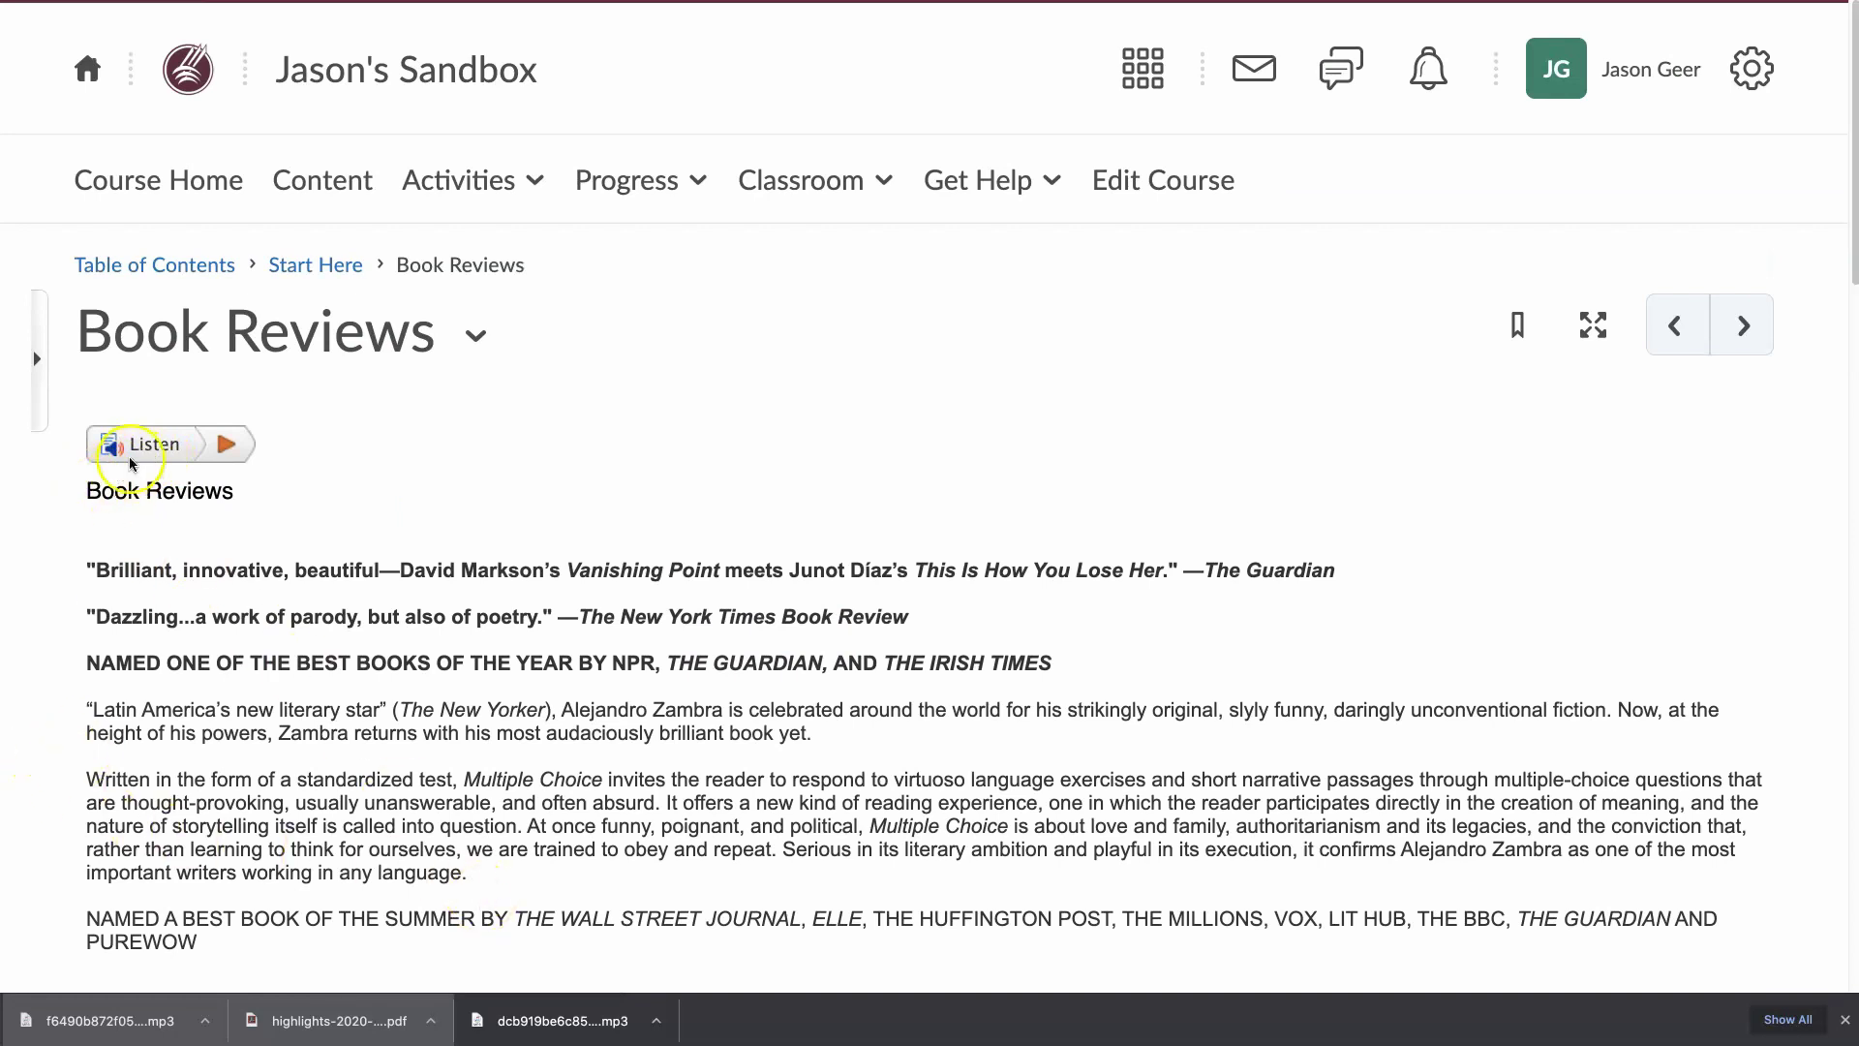
# Briefly play and stop the Book Reviews read-aloud, check volume, then open ReadSpeaker settings
pyautogui.click(149, 442)
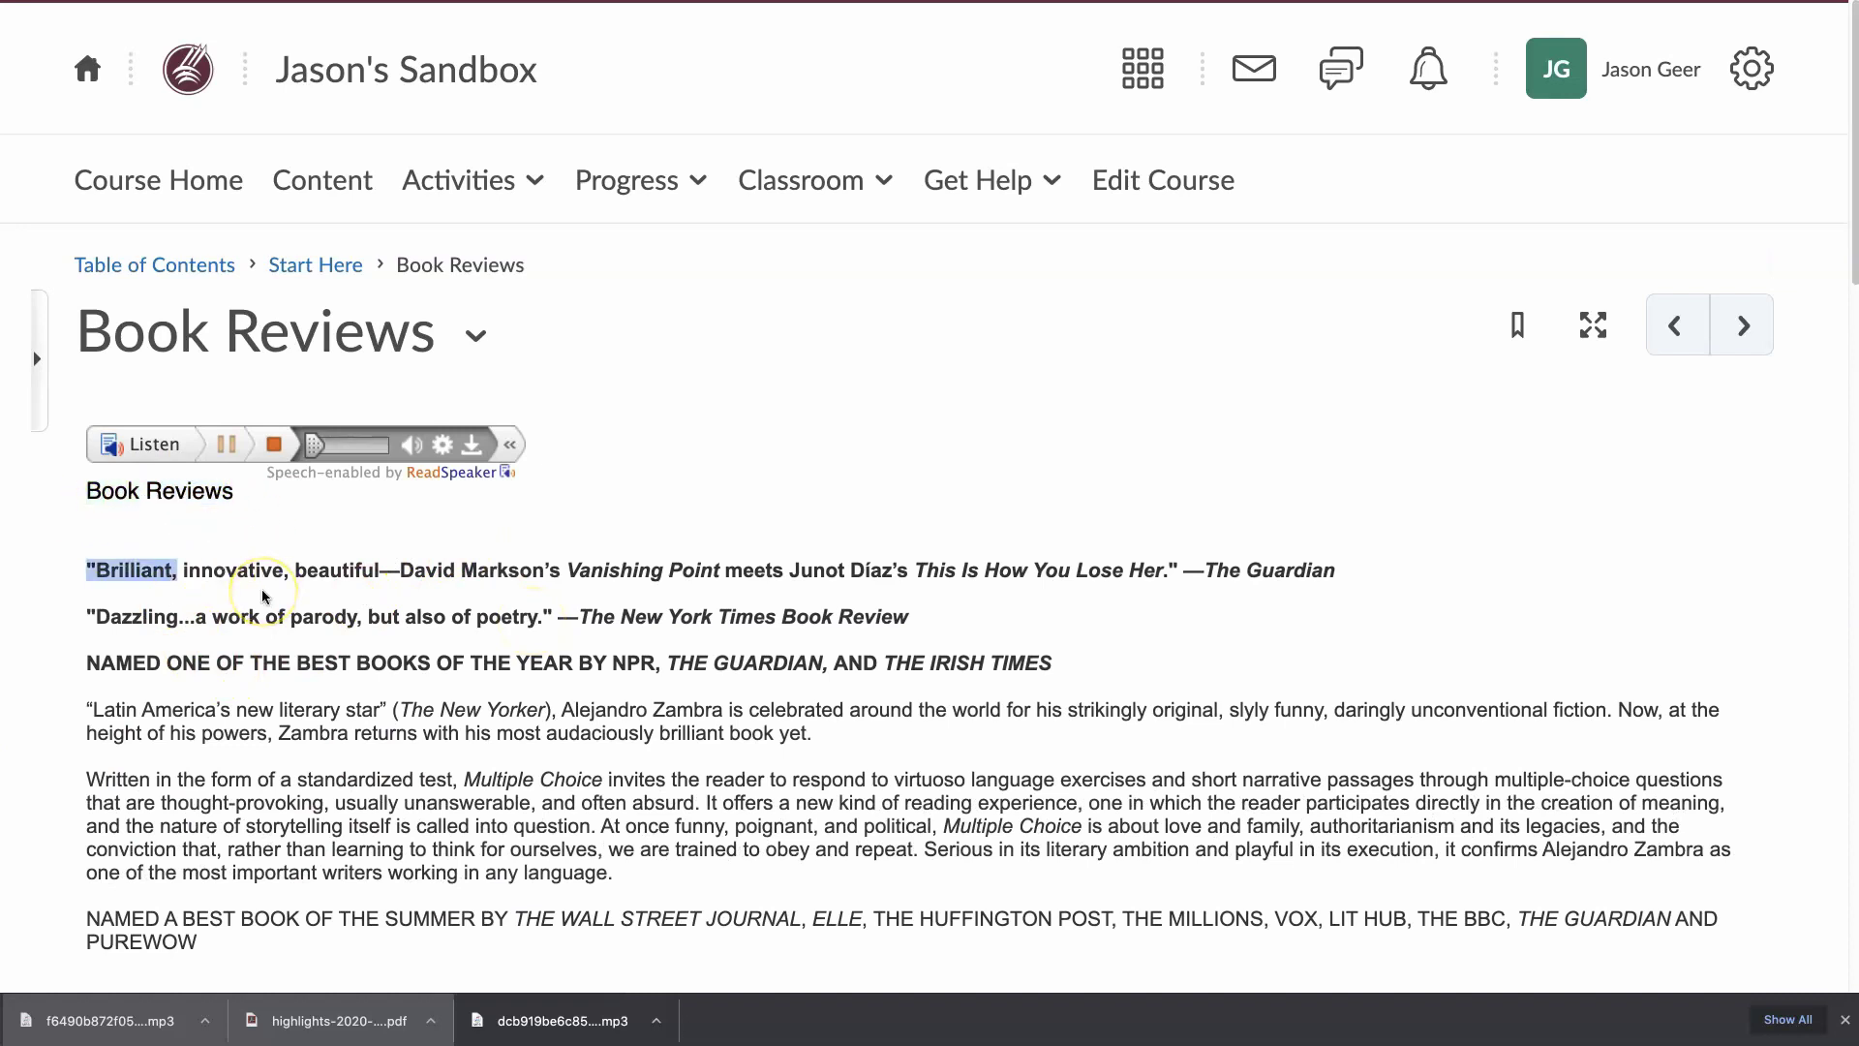
pyautogui.click(273, 448)
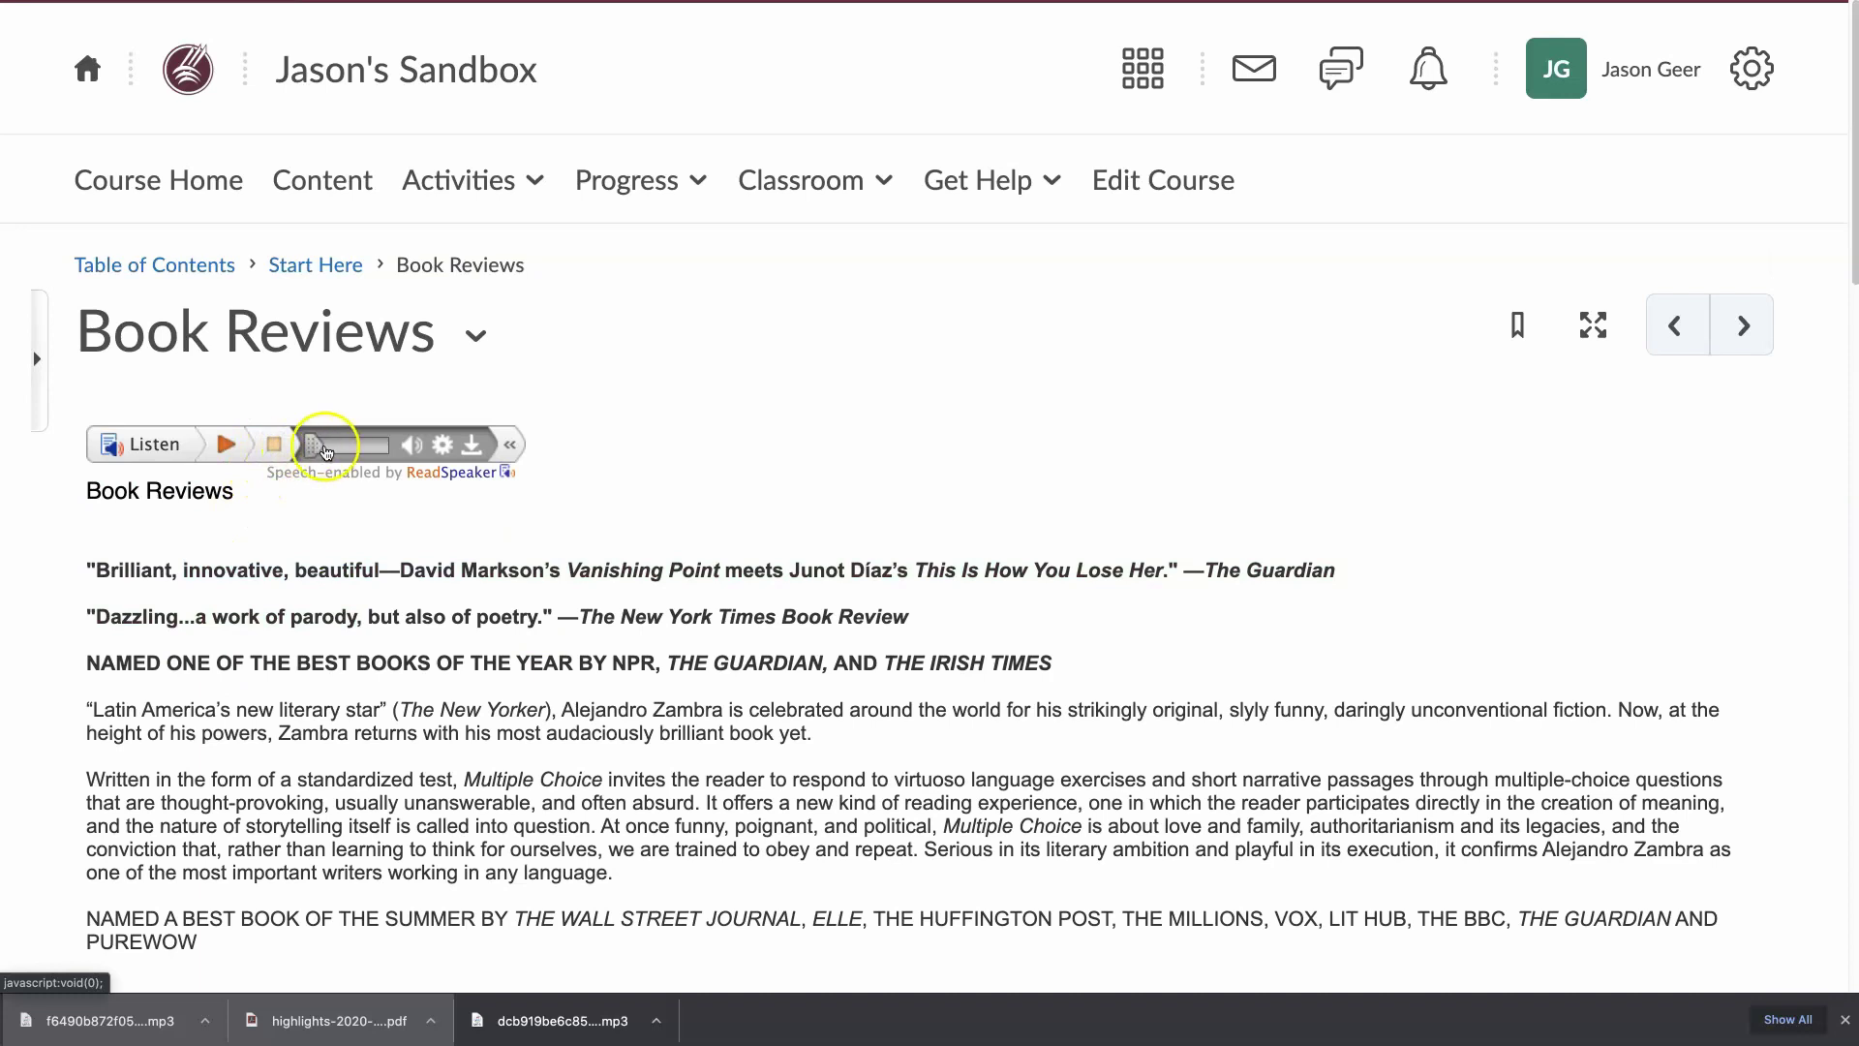
pyautogui.click(416, 446)
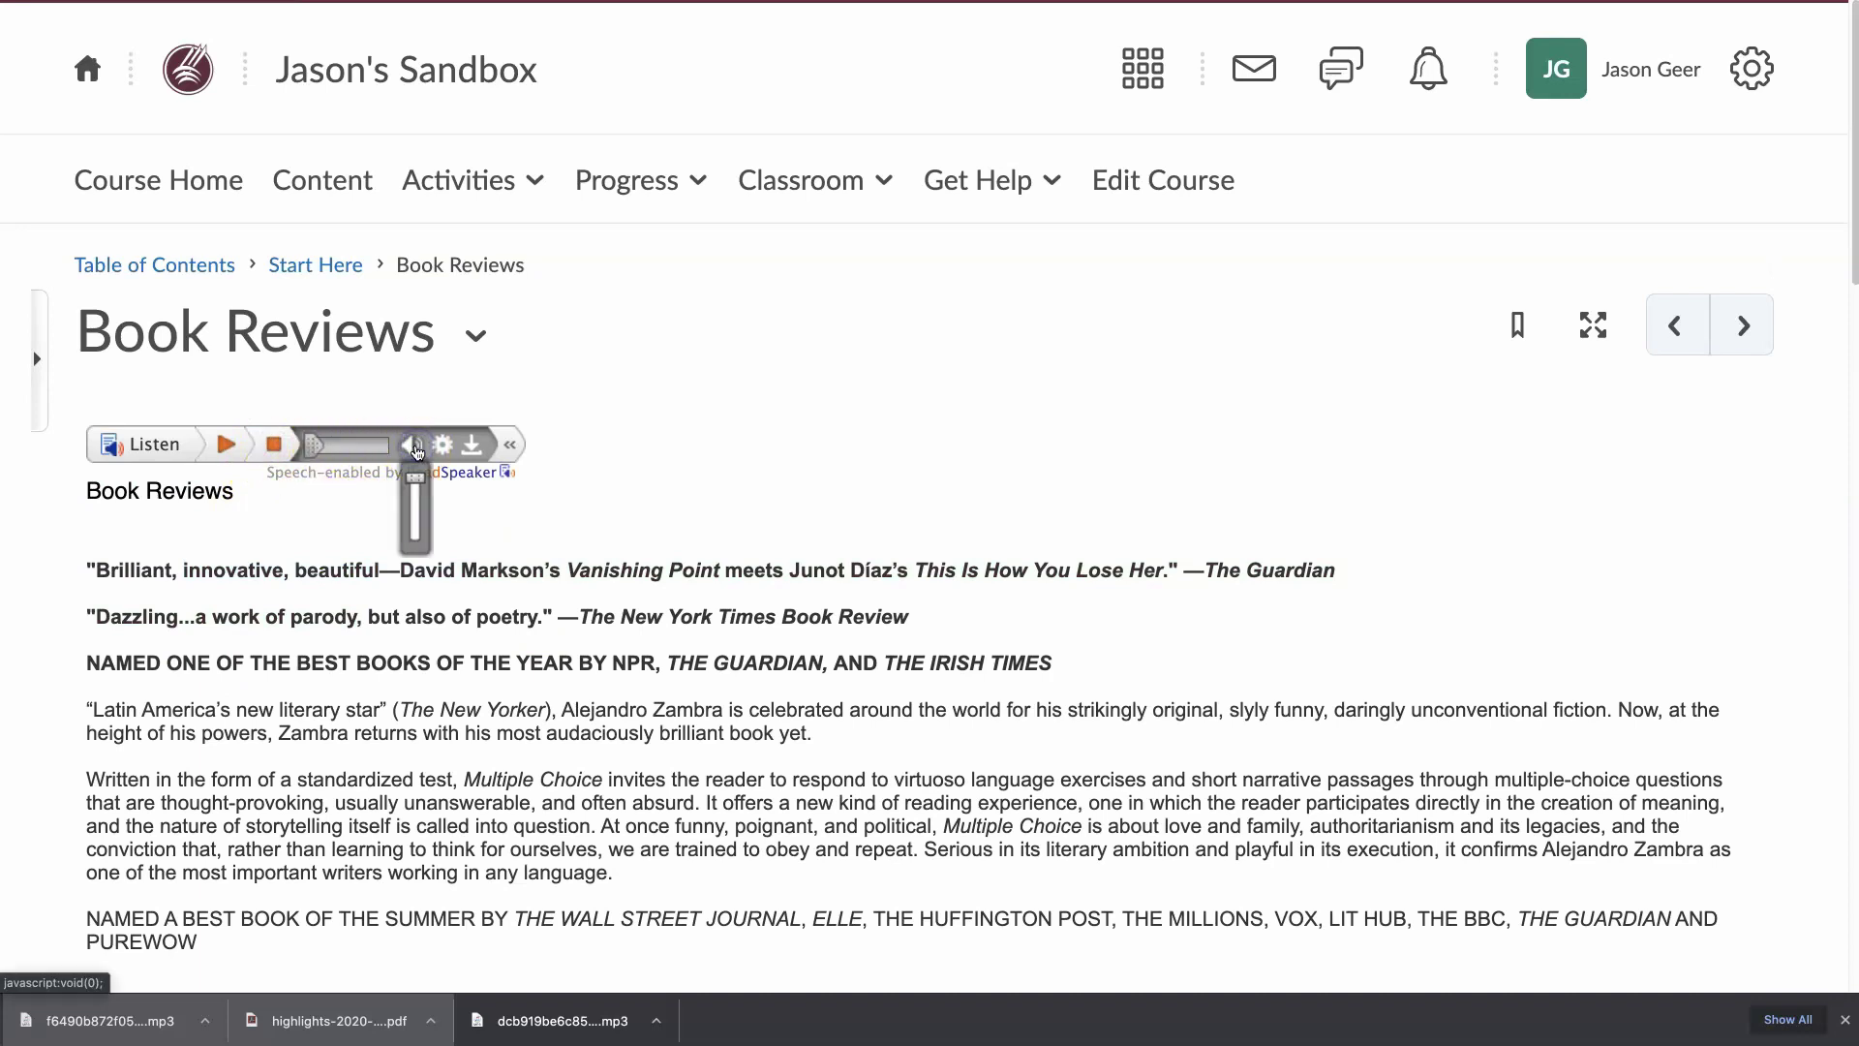
pyautogui.click(417, 448)
pyautogui.click(442, 445)
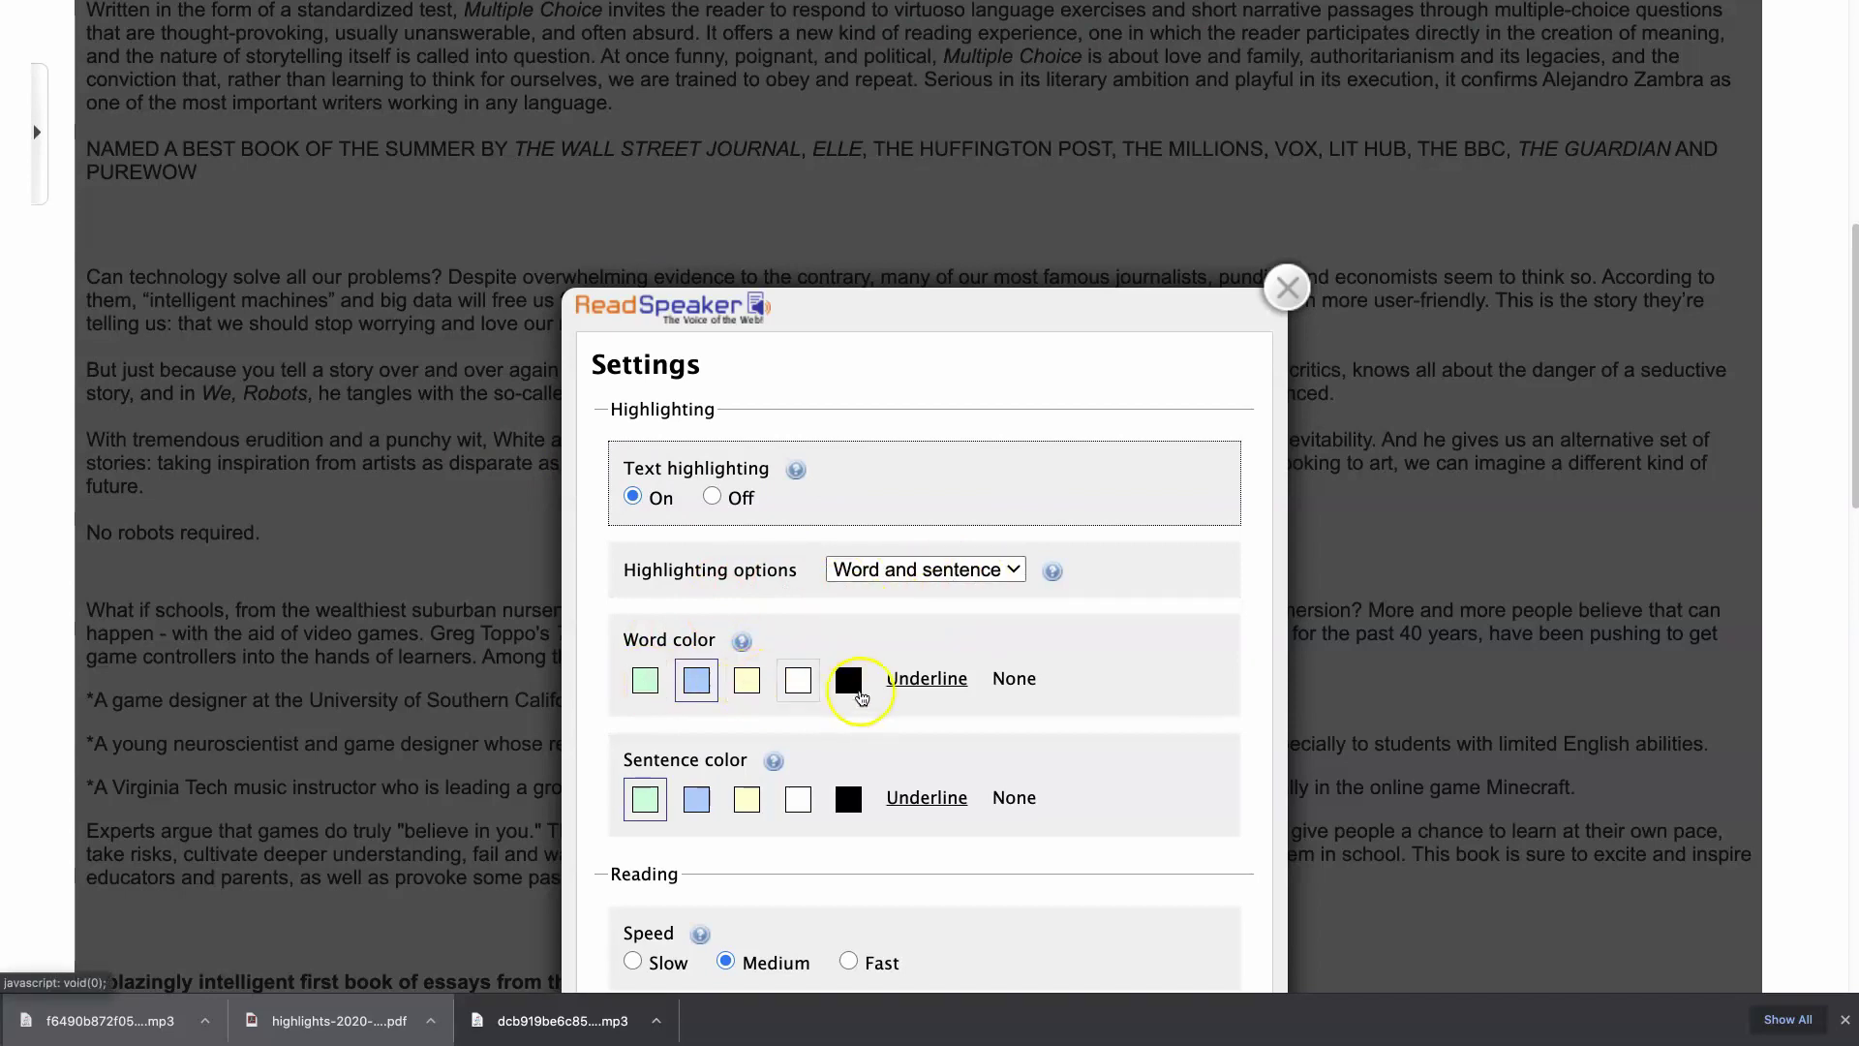
# Review the Highlighting options, keep Word and sentence highlighting, and close ReadSpeaker Settings
pyautogui.click(971, 572)
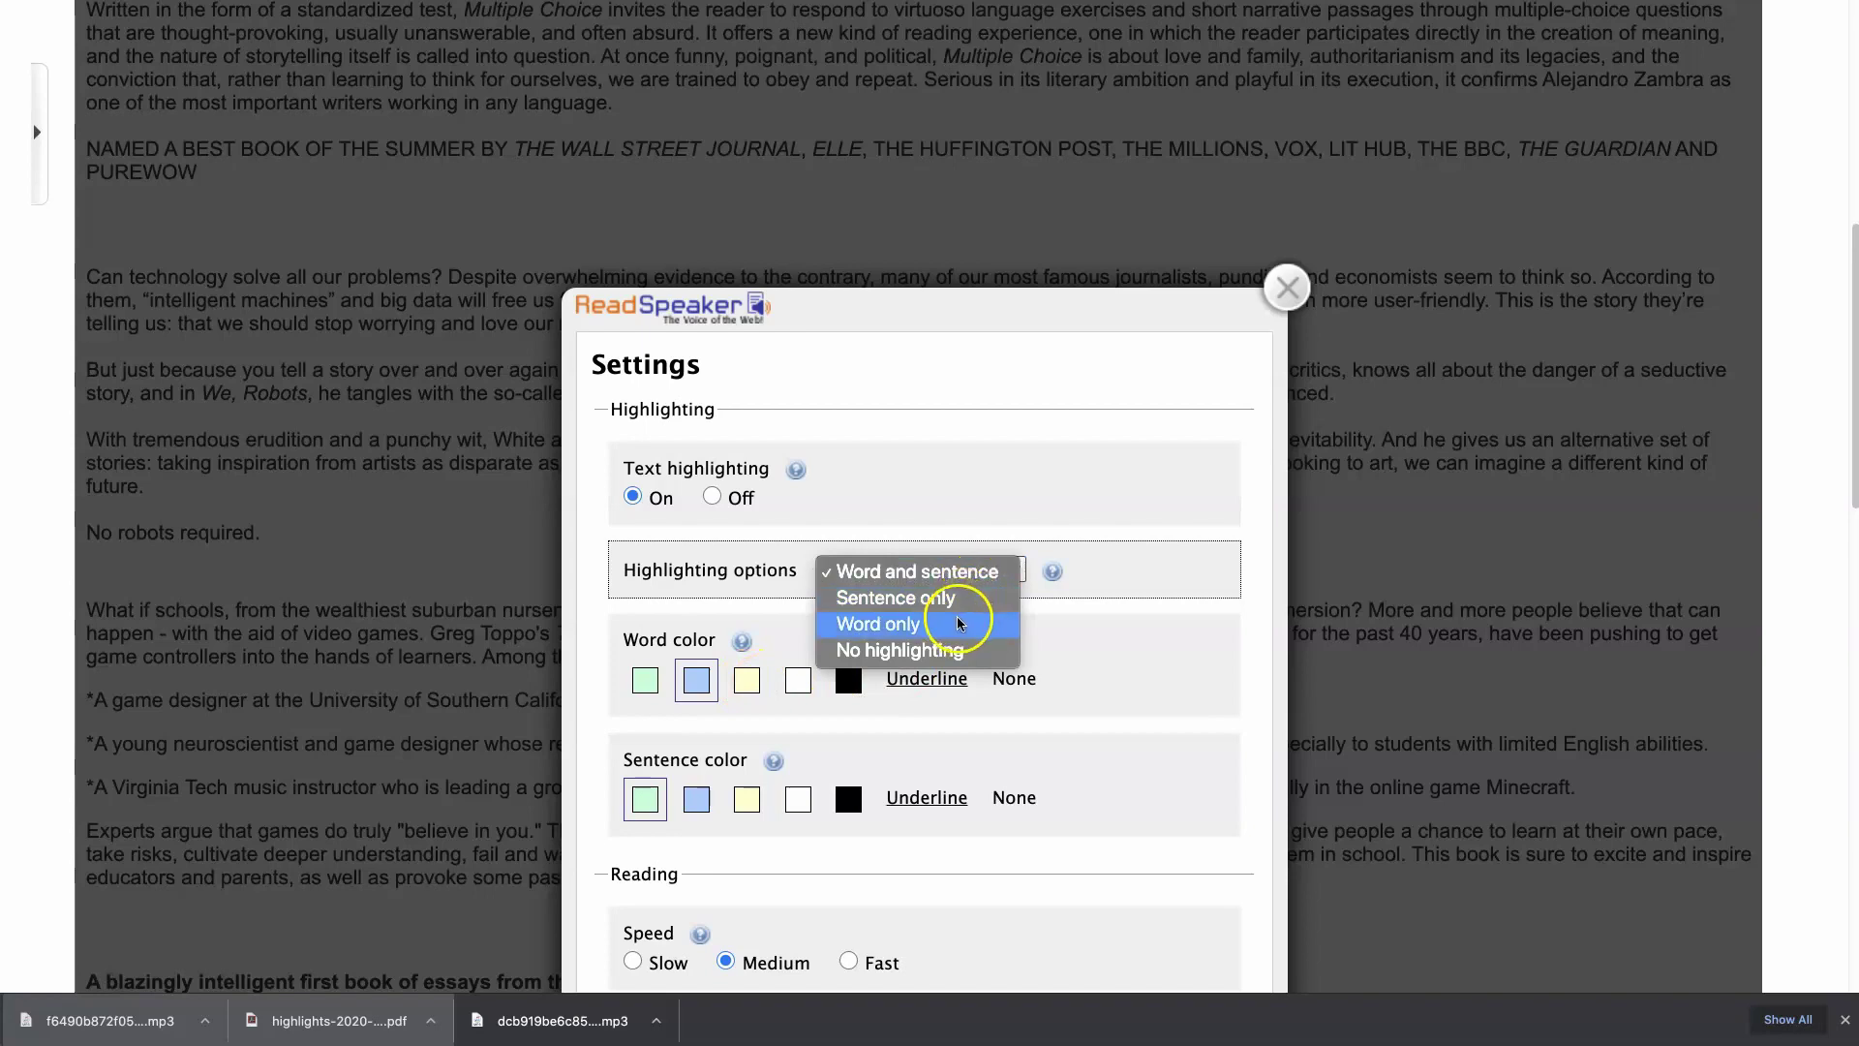
pyautogui.click(1099, 668)
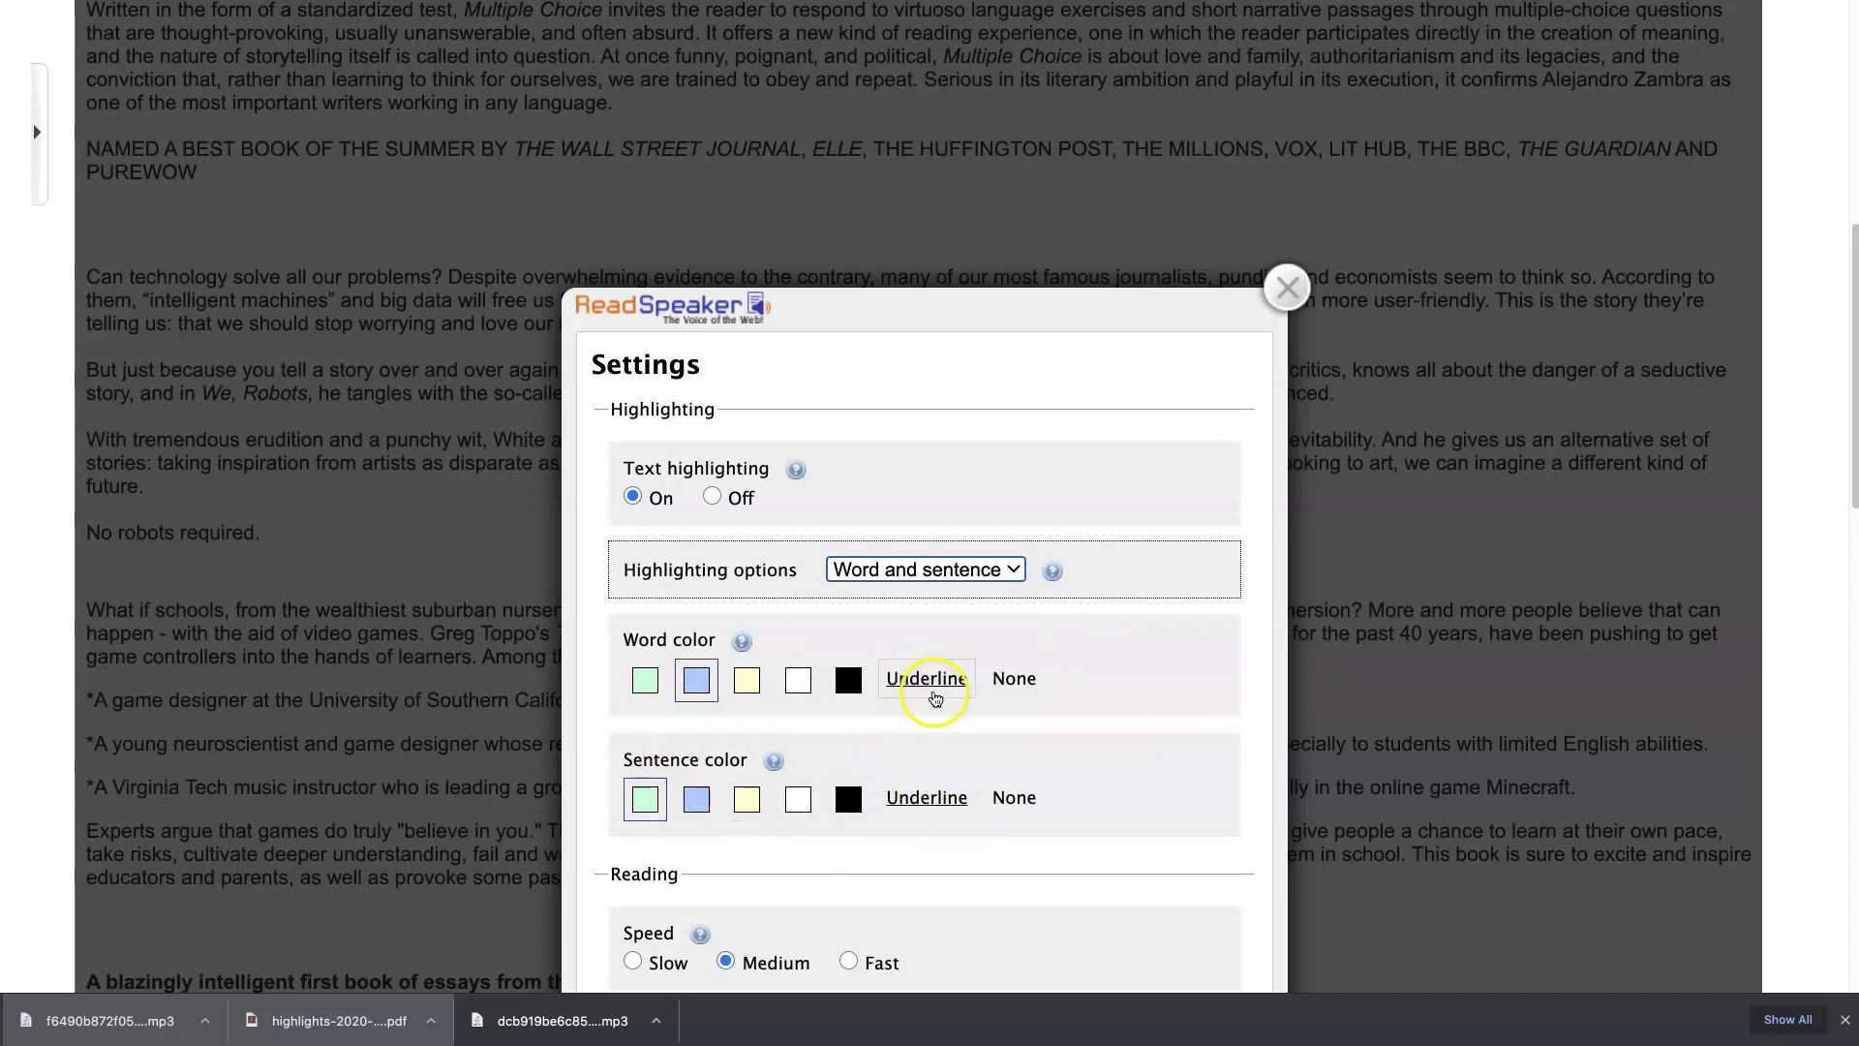
pyautogui.scroll(-3, 1108, 842)
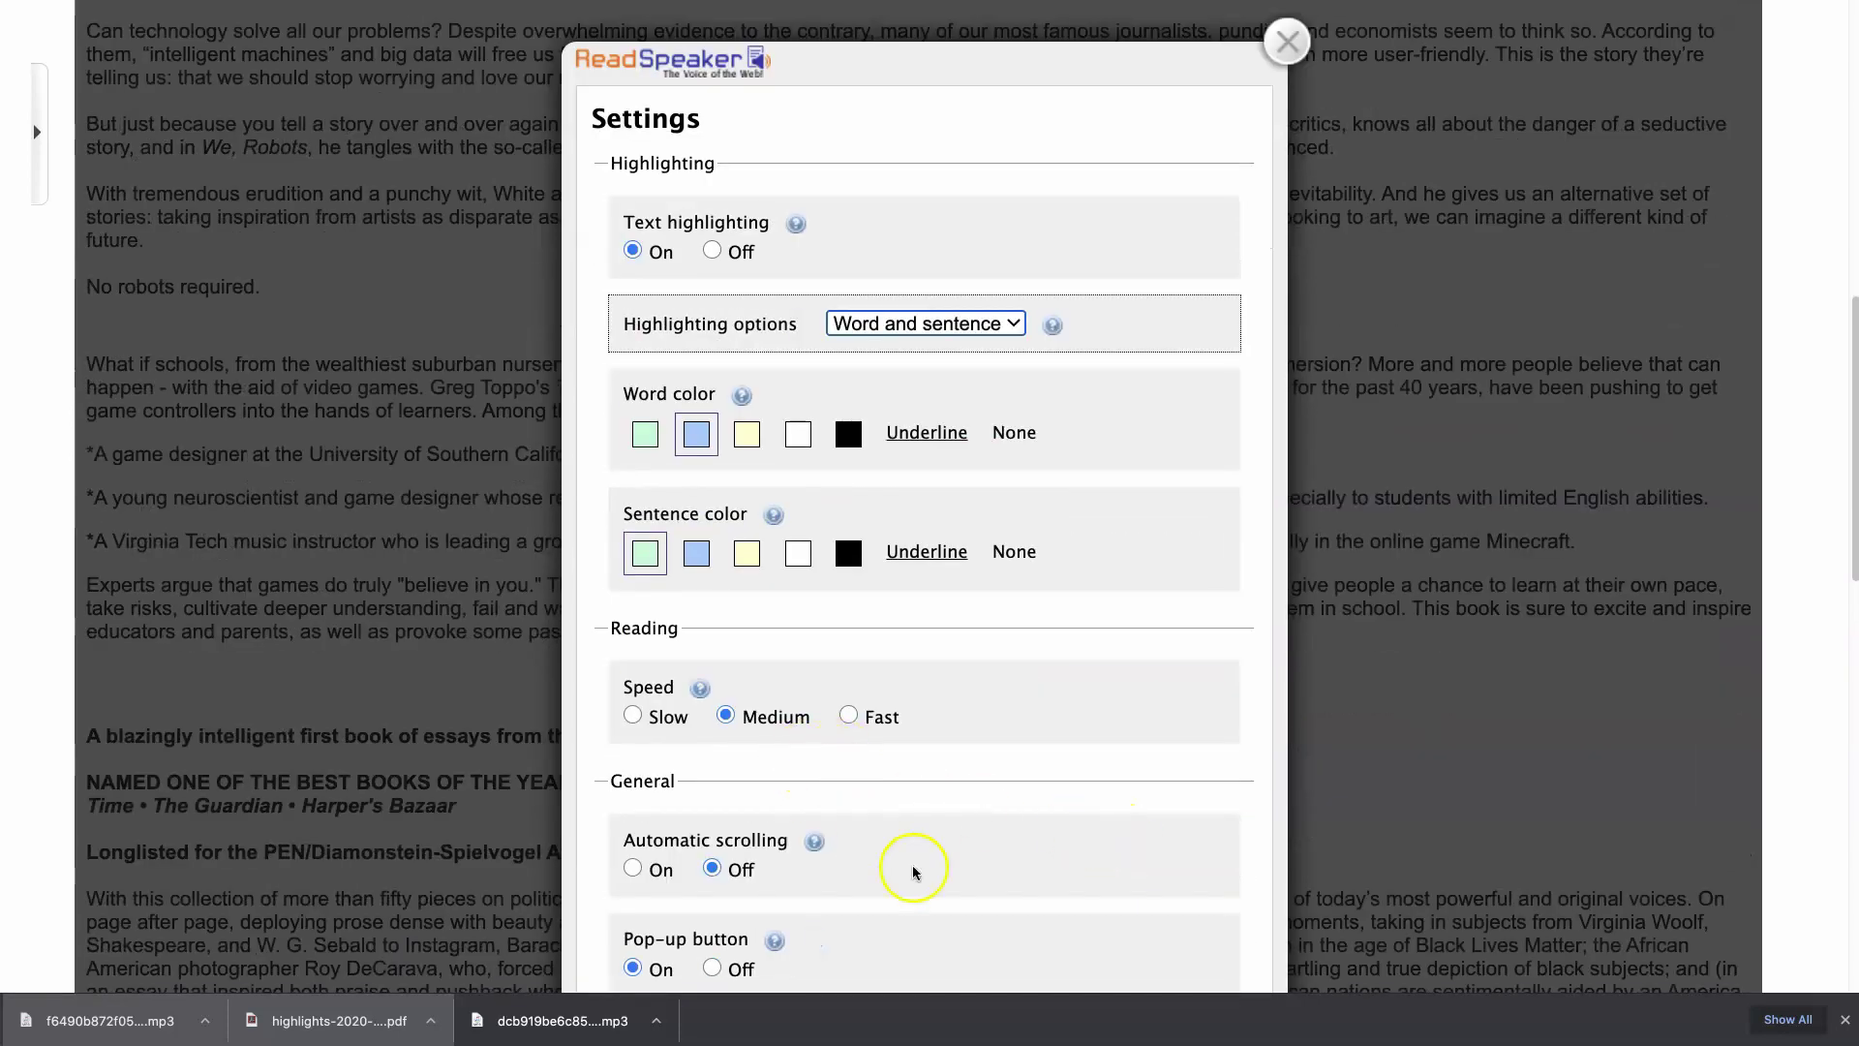
pyautogui.scroll(-2, 947, 892)
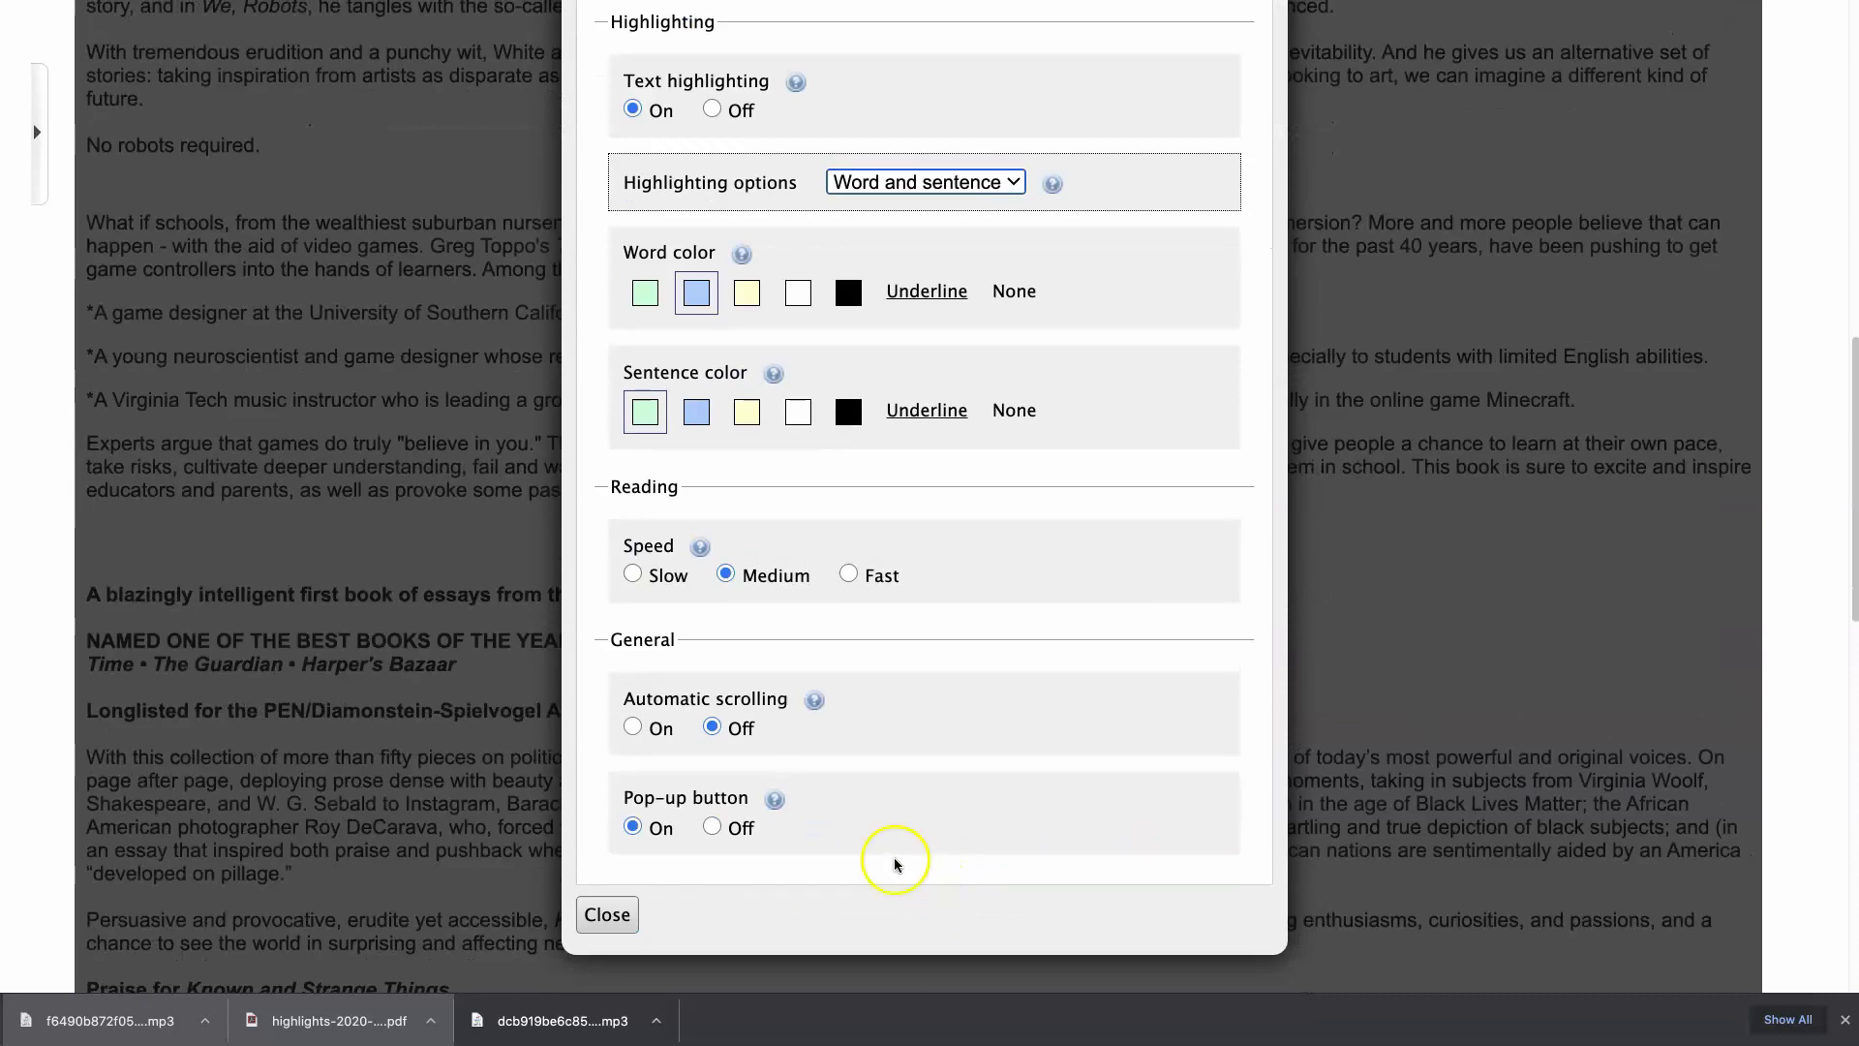
pyautogui.click(607, 915)
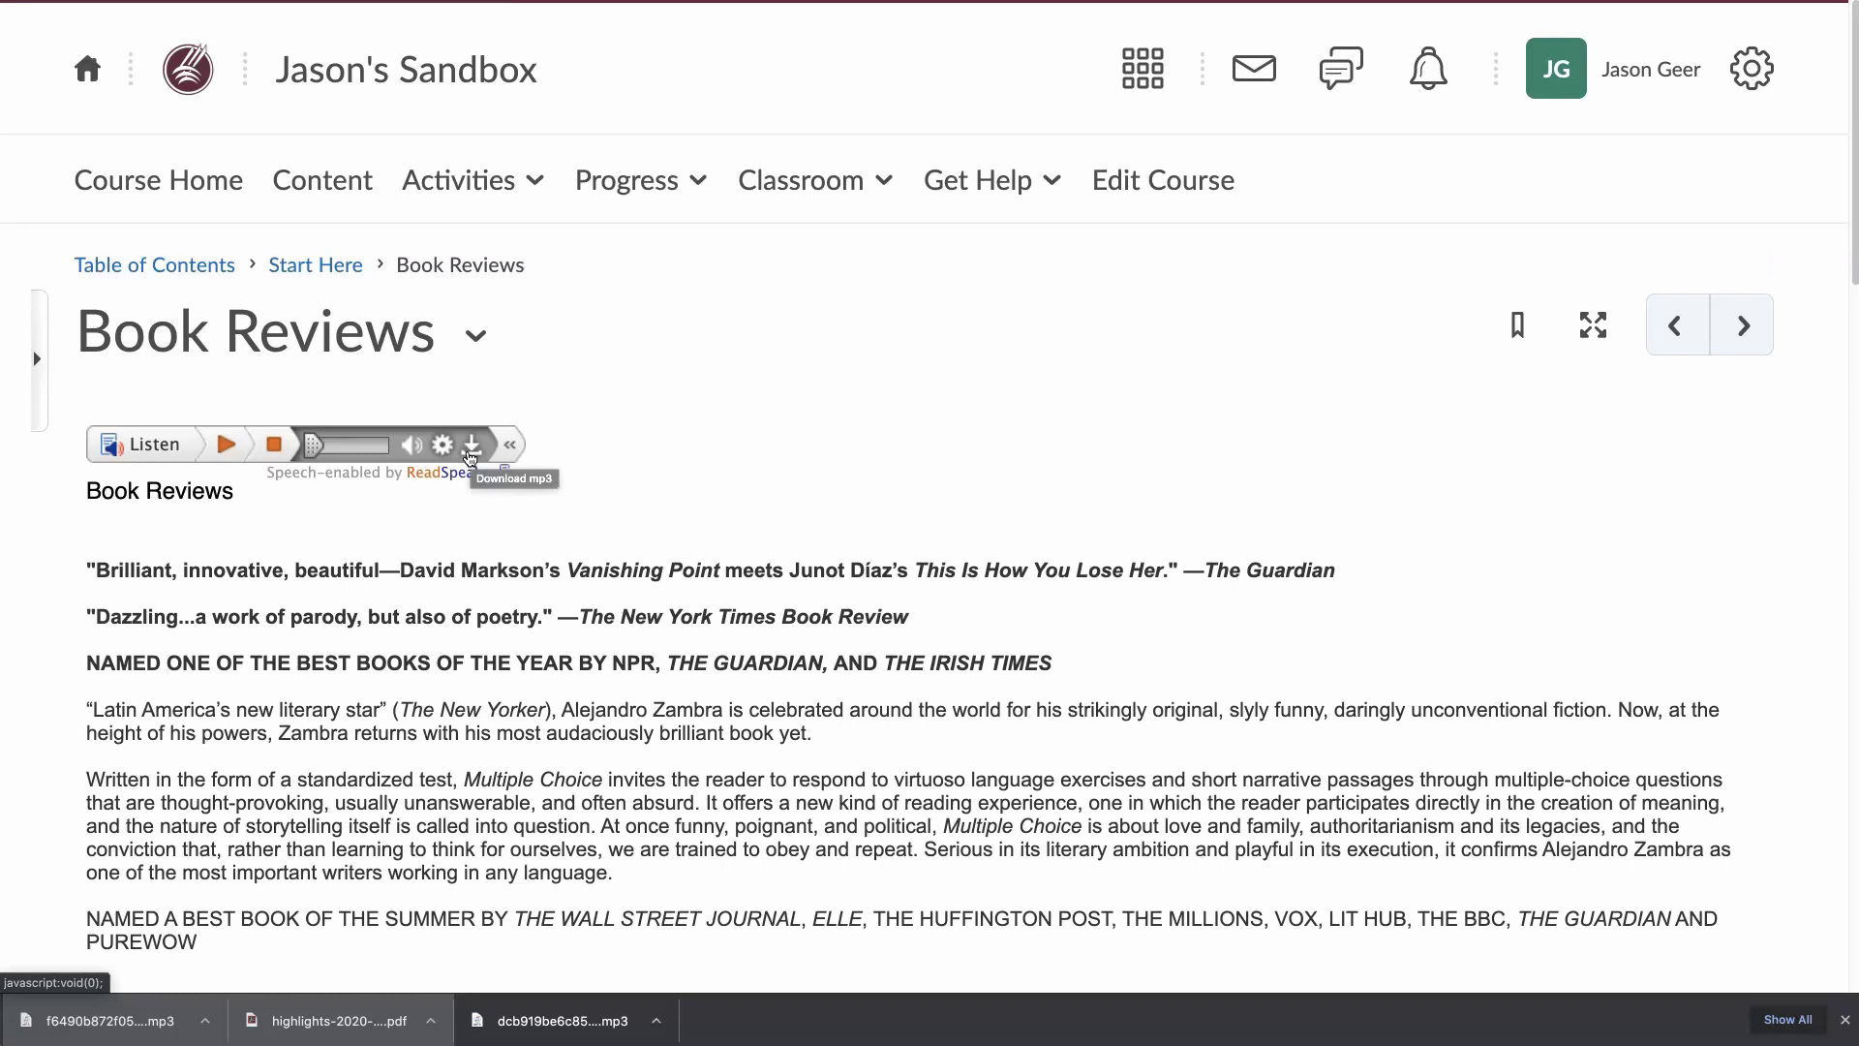
# Collapse the ReadSpeaker player, return to Start Here, and open the Syllabus document
pyautogui.click(507, 443)
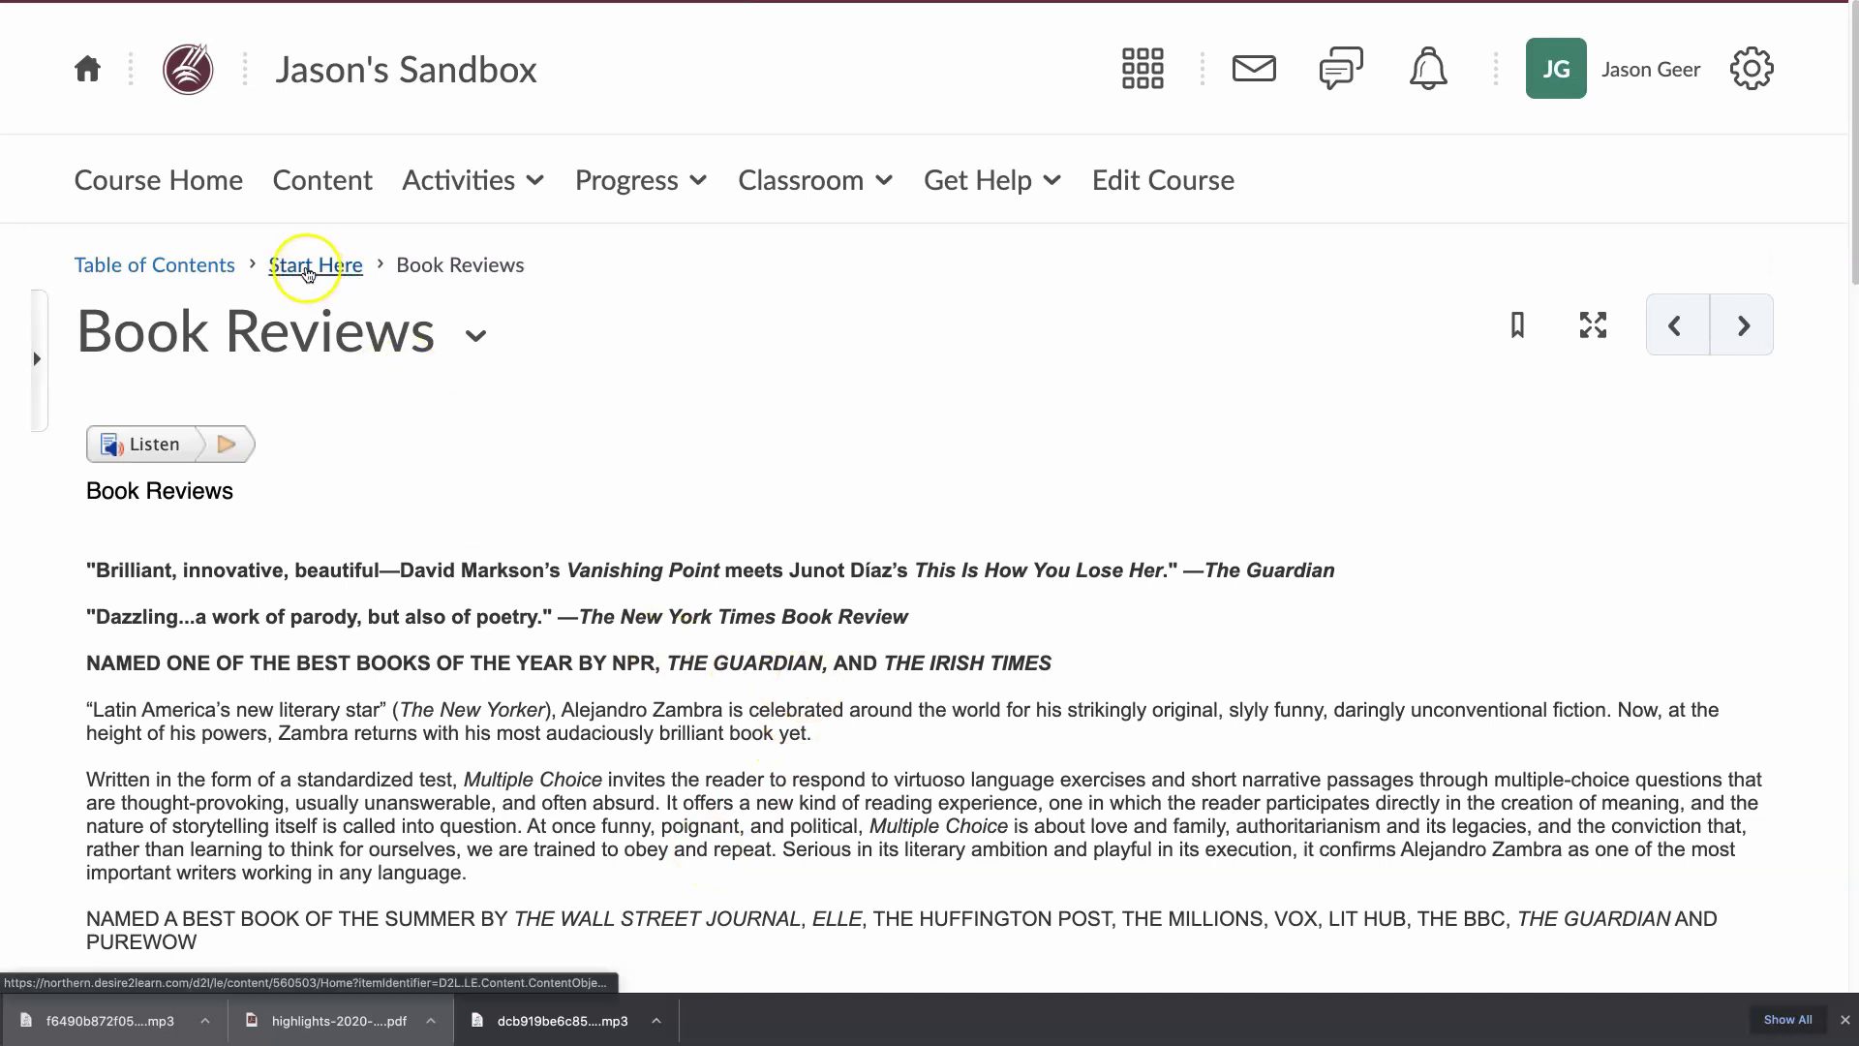
pyautogui.click(315, 274)
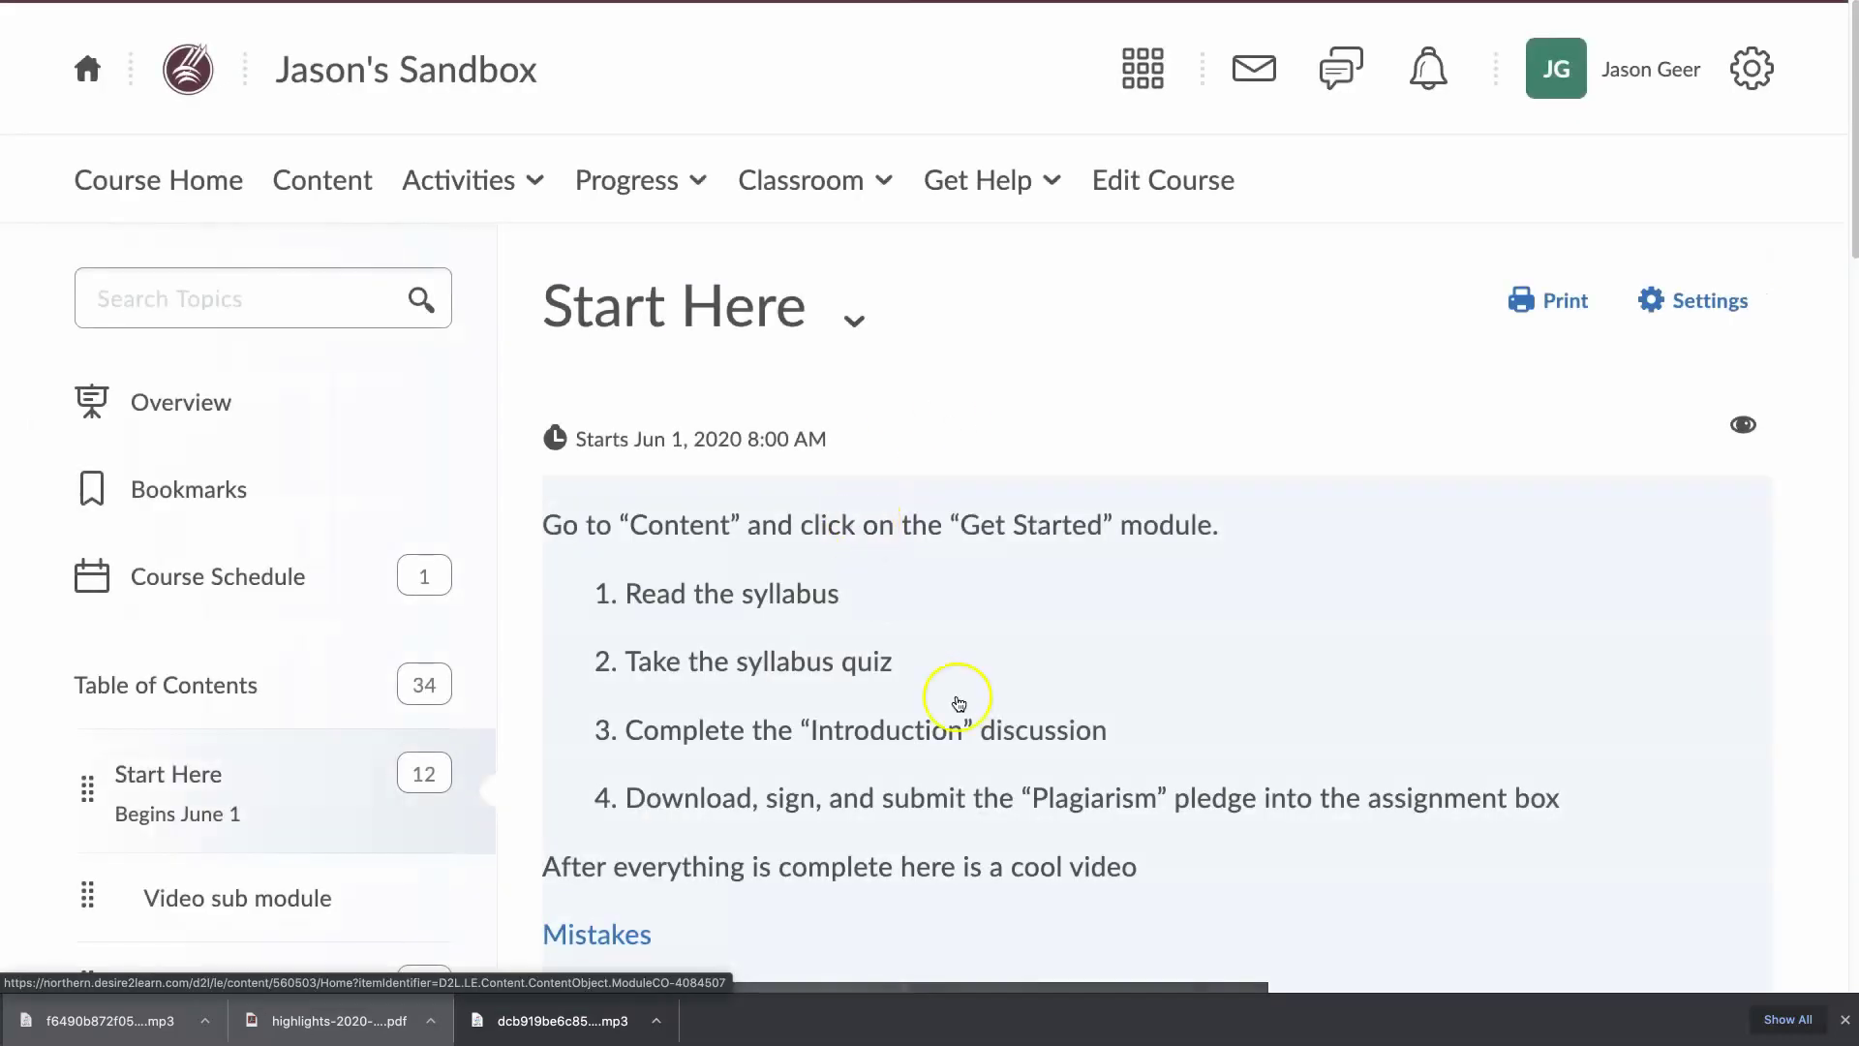
pyautogui.scroll(-5, 963, 794)
pyautogui.scroll(-7, 946, 851)
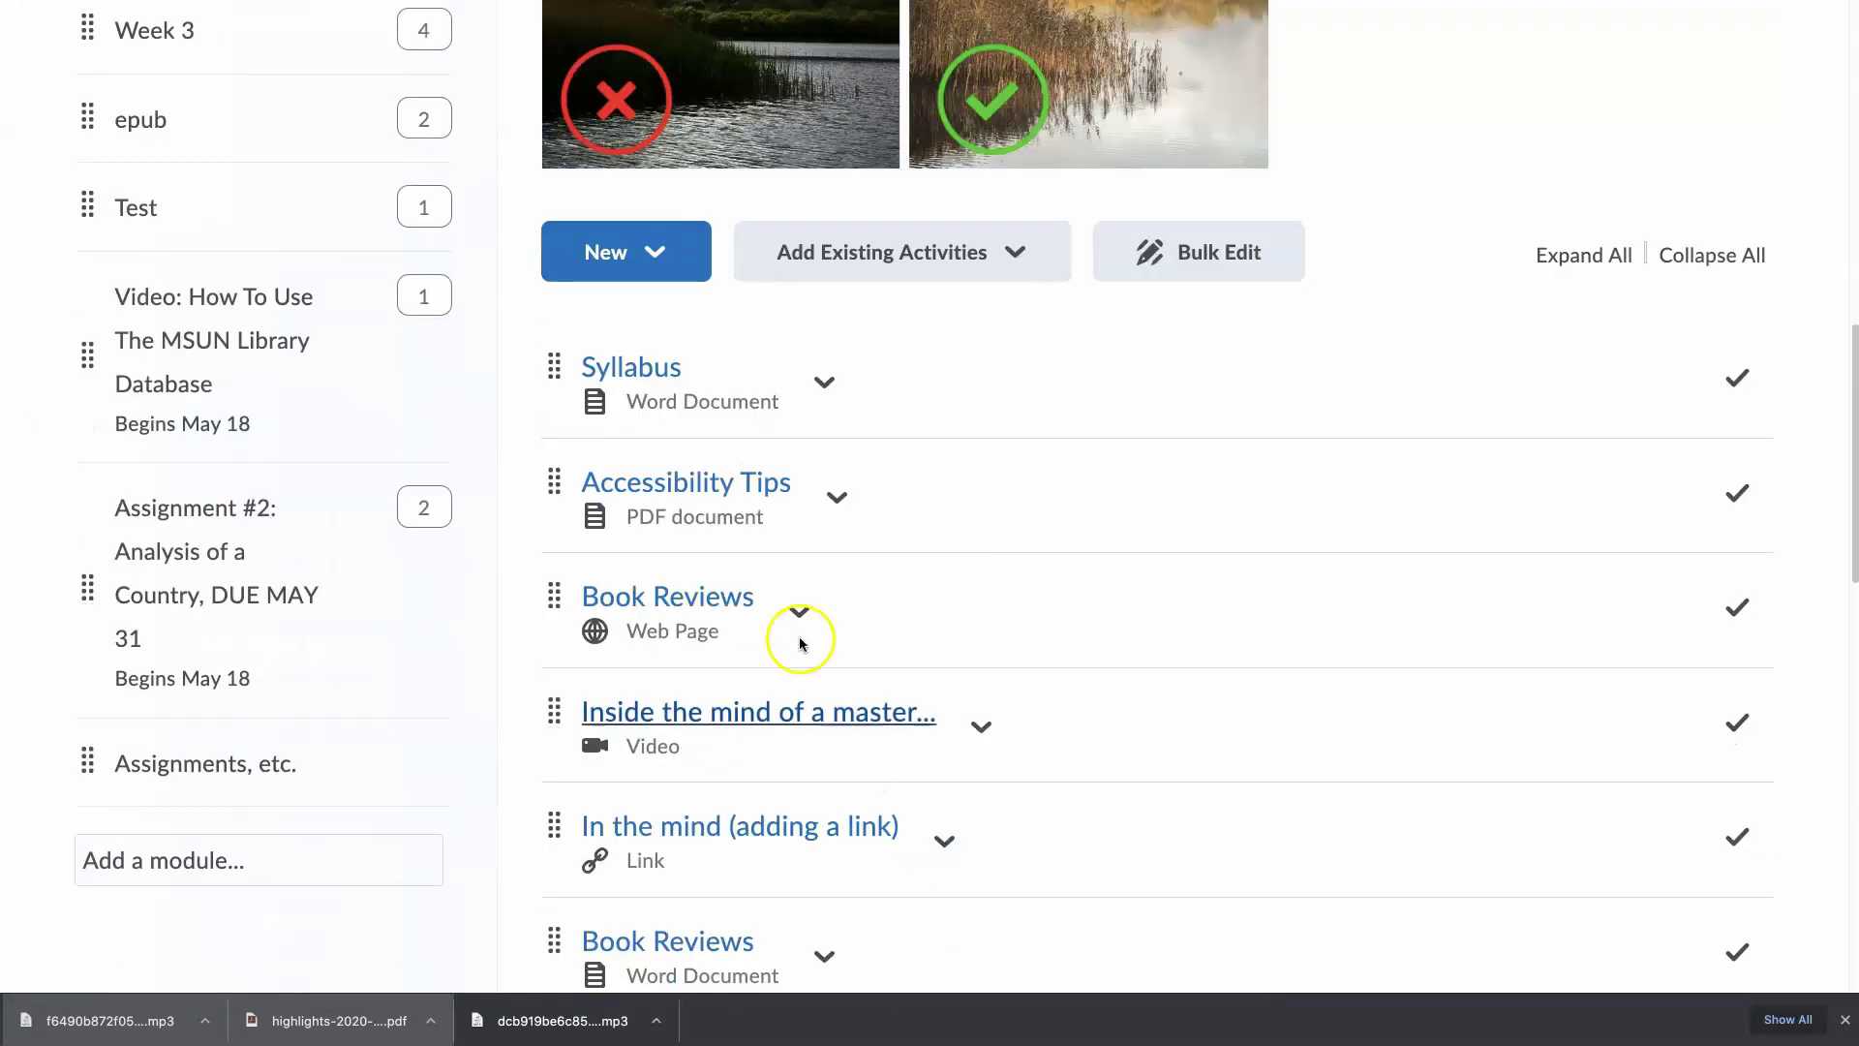
pyautogui.click(637, 378)
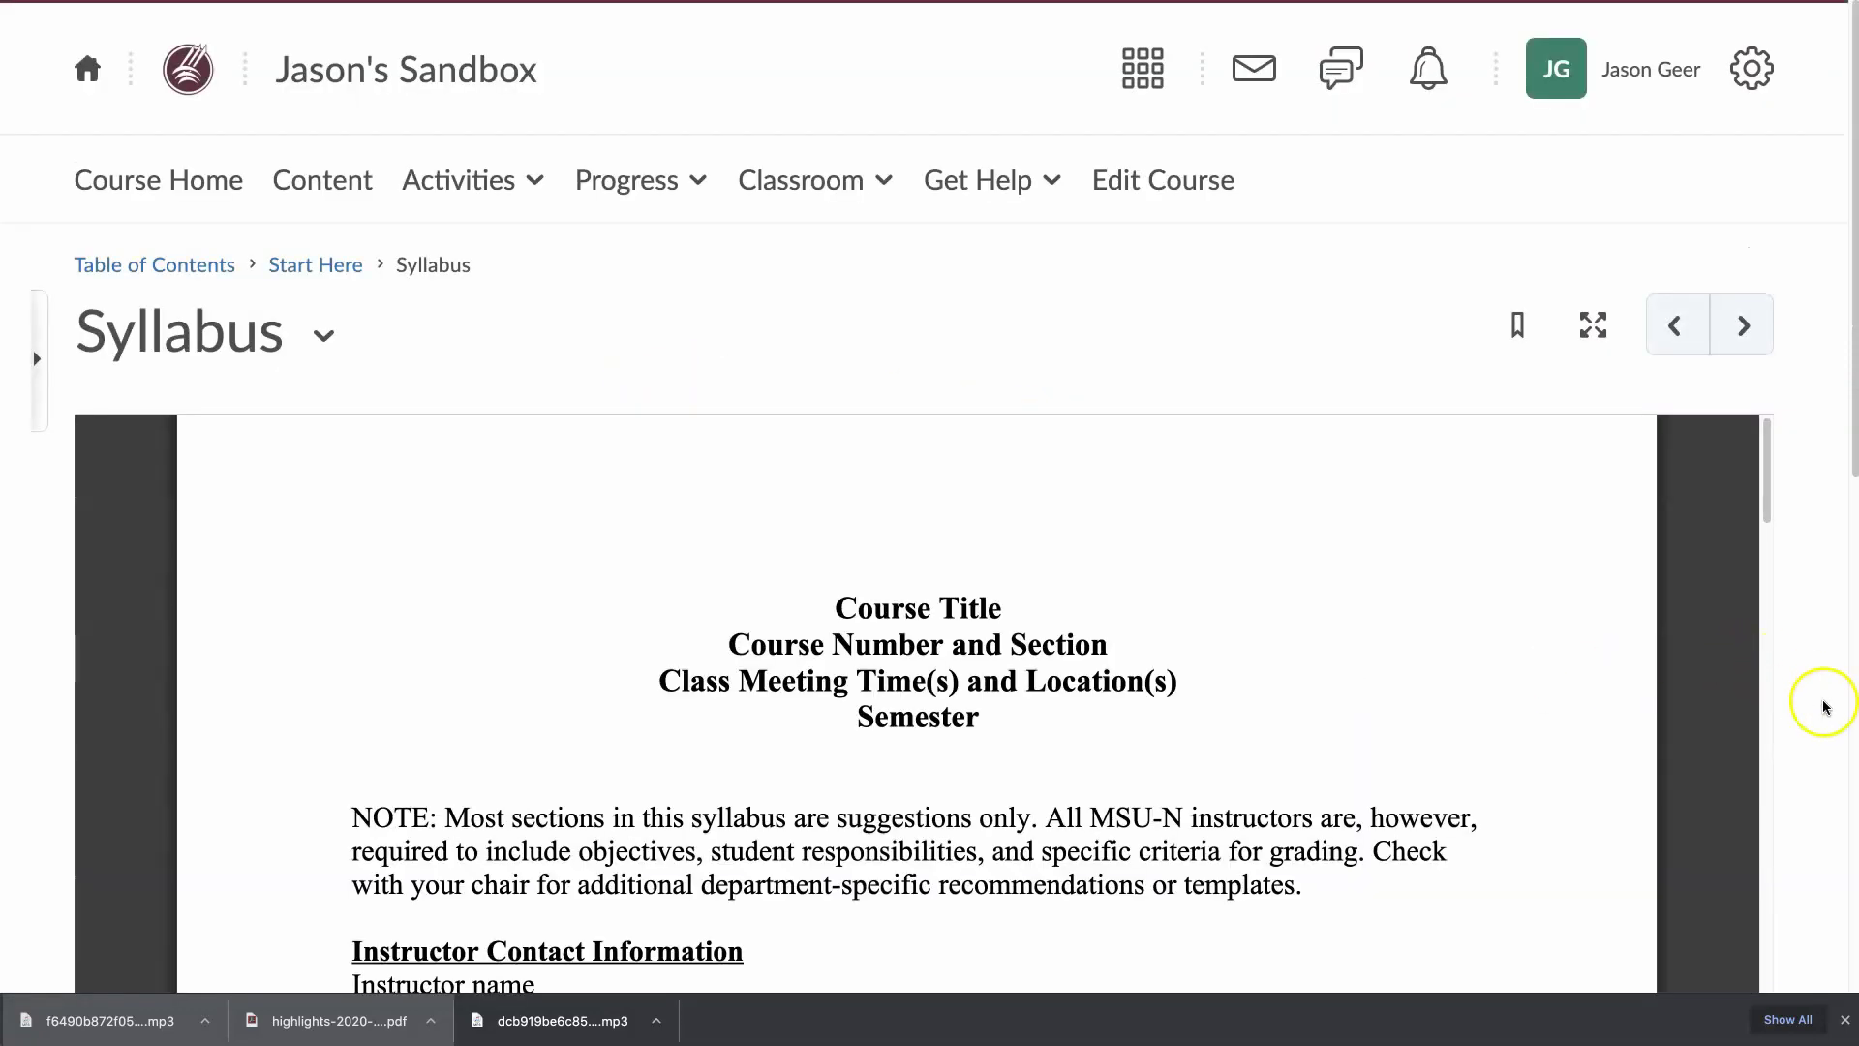
# Open the Syllabus document in docReader
pyautogui.scroll(-8, 1816, 706)
pyautogui.click(742, 625)
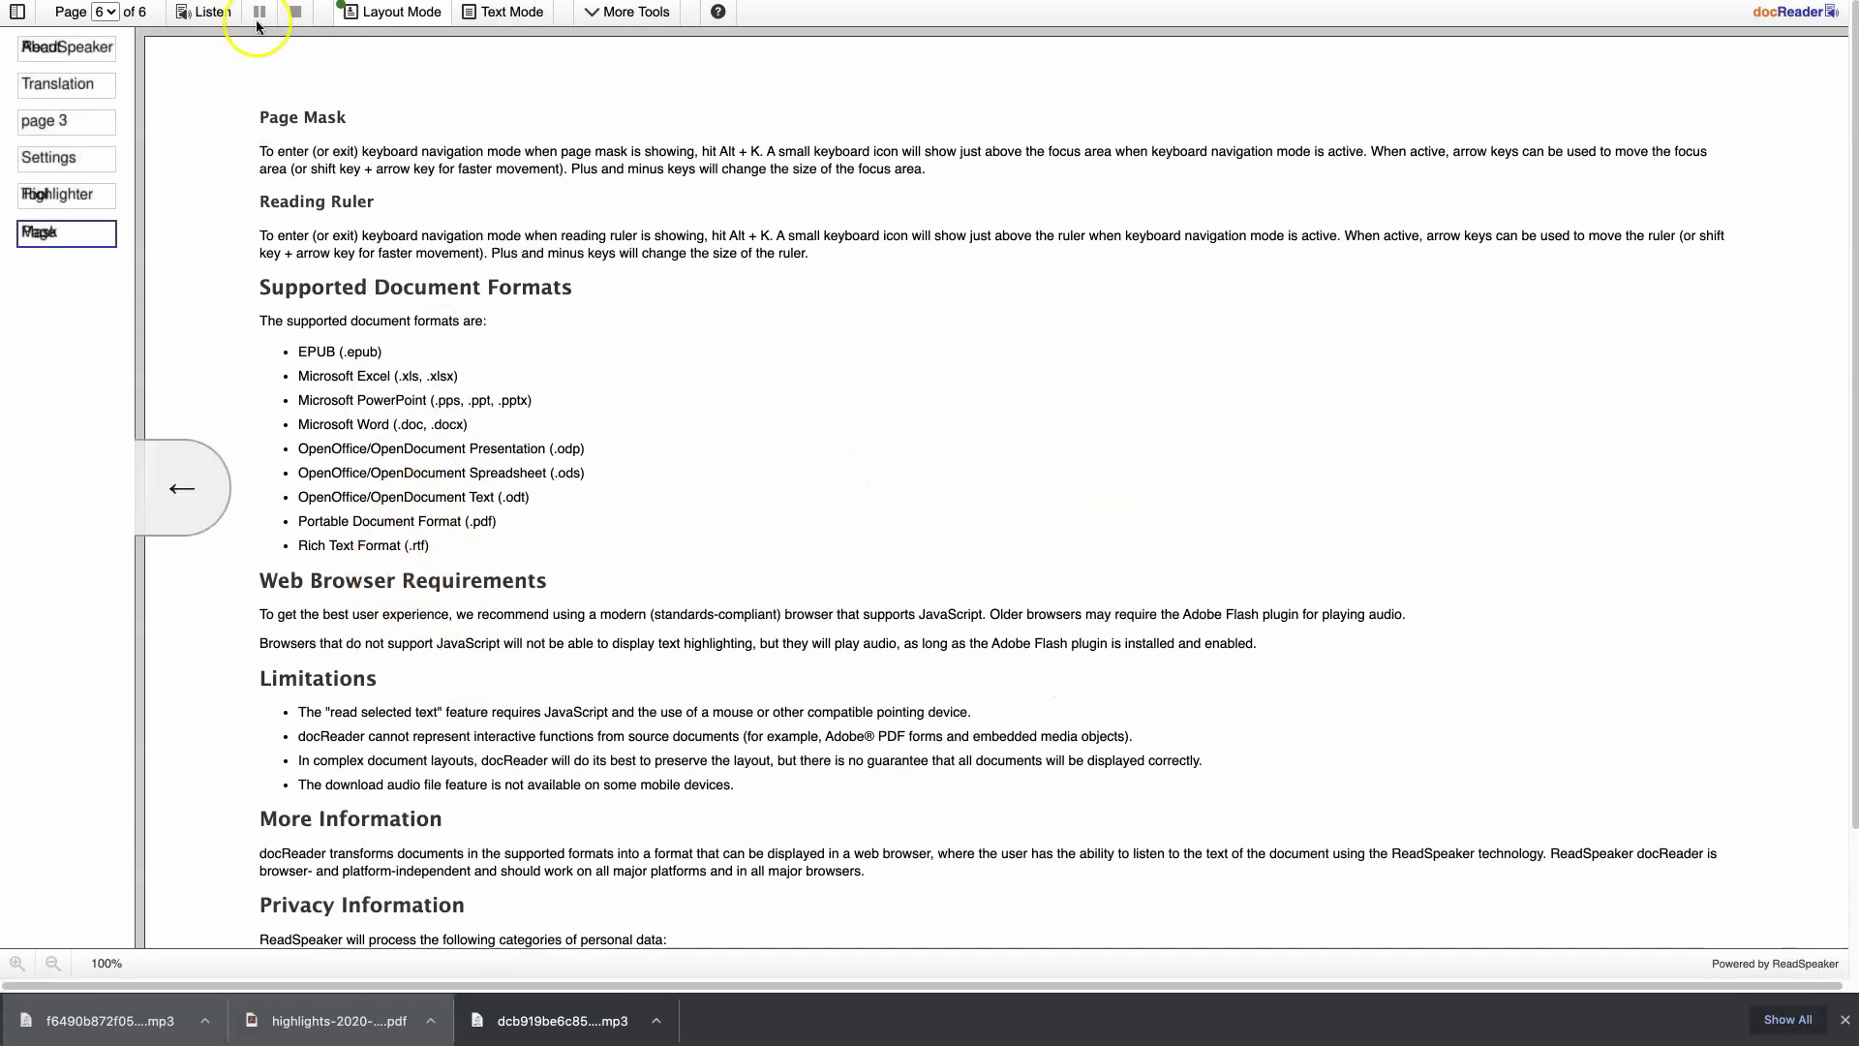
# Close the docReader help back to the syllabus, then go to Course Home
pyautogui.click(182, 488)
pyautogui.click(191, 182)
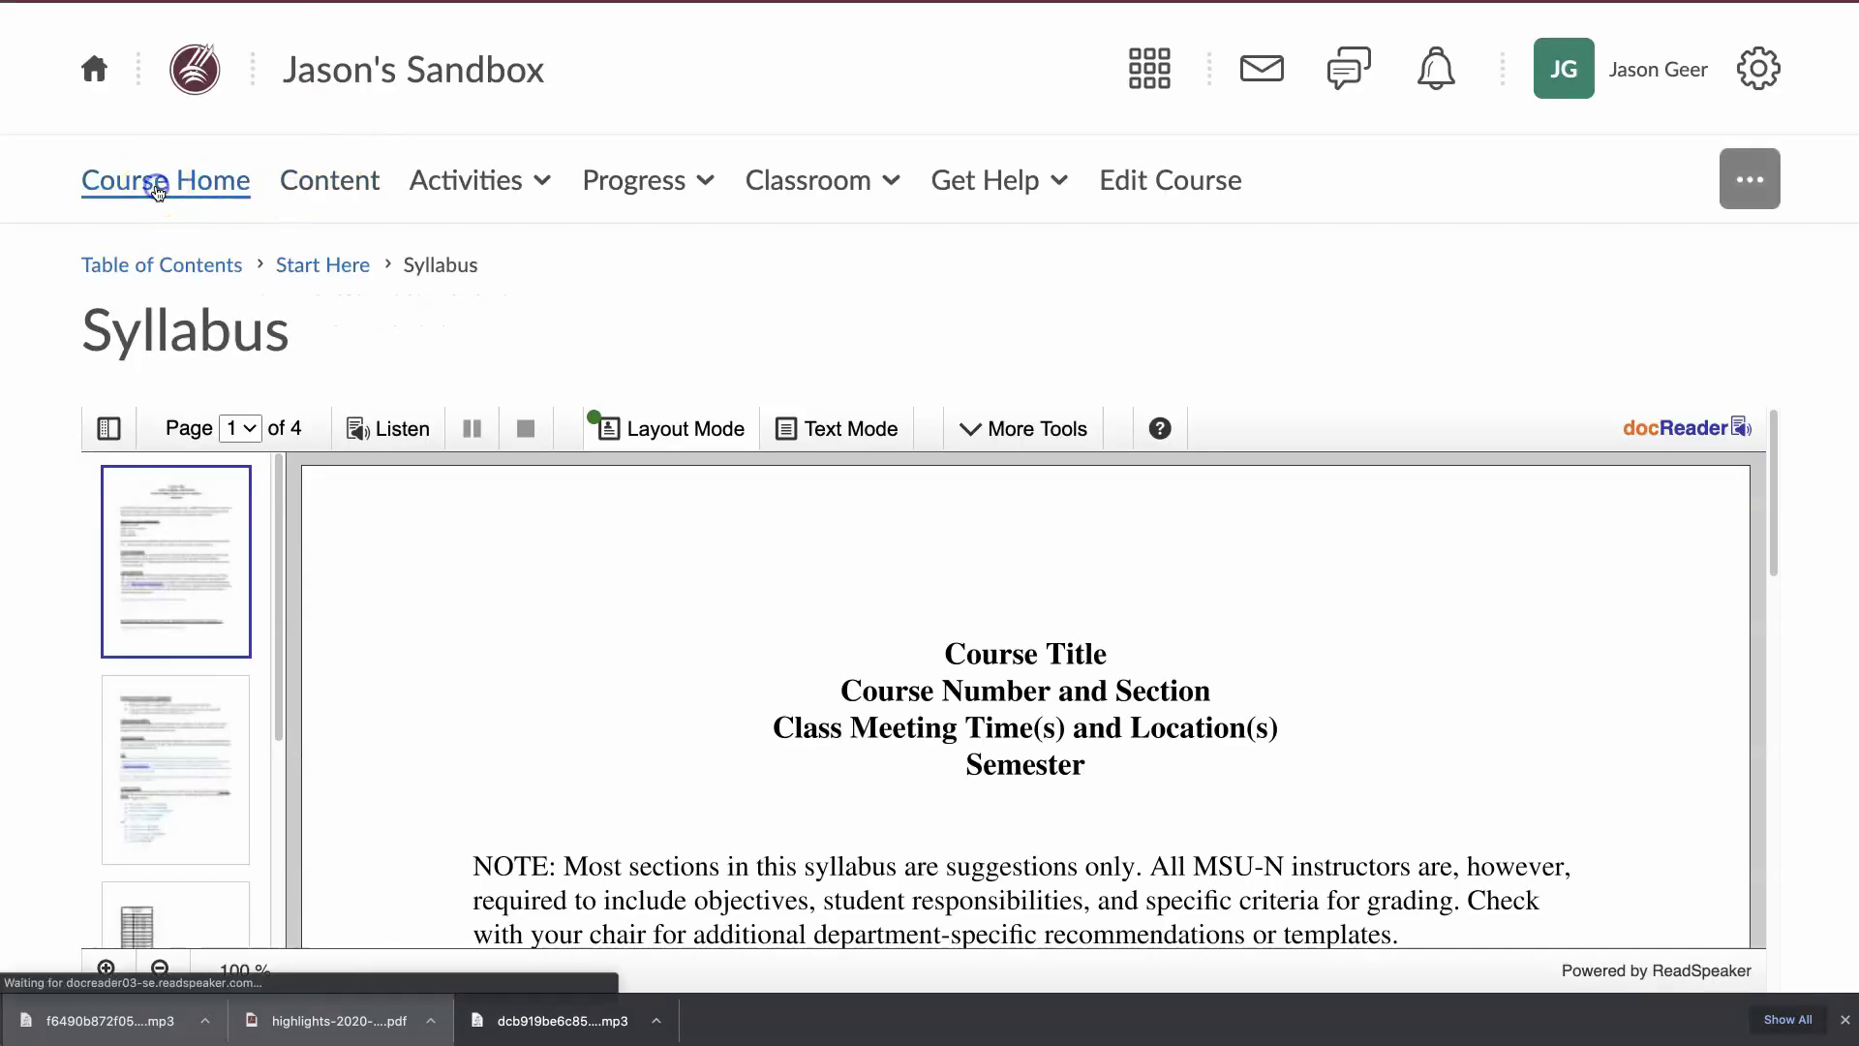